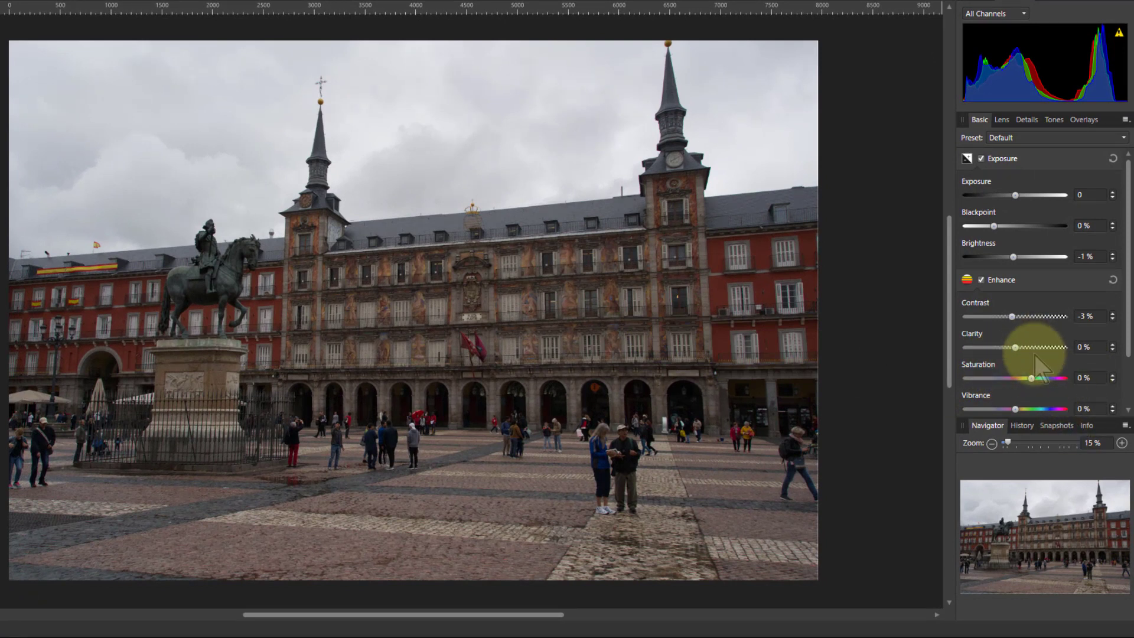
# Enable the Shadows & Highlights adjustment and lower Highlights to -100 %
pyautogui.scroll(-2, 1034, 360)
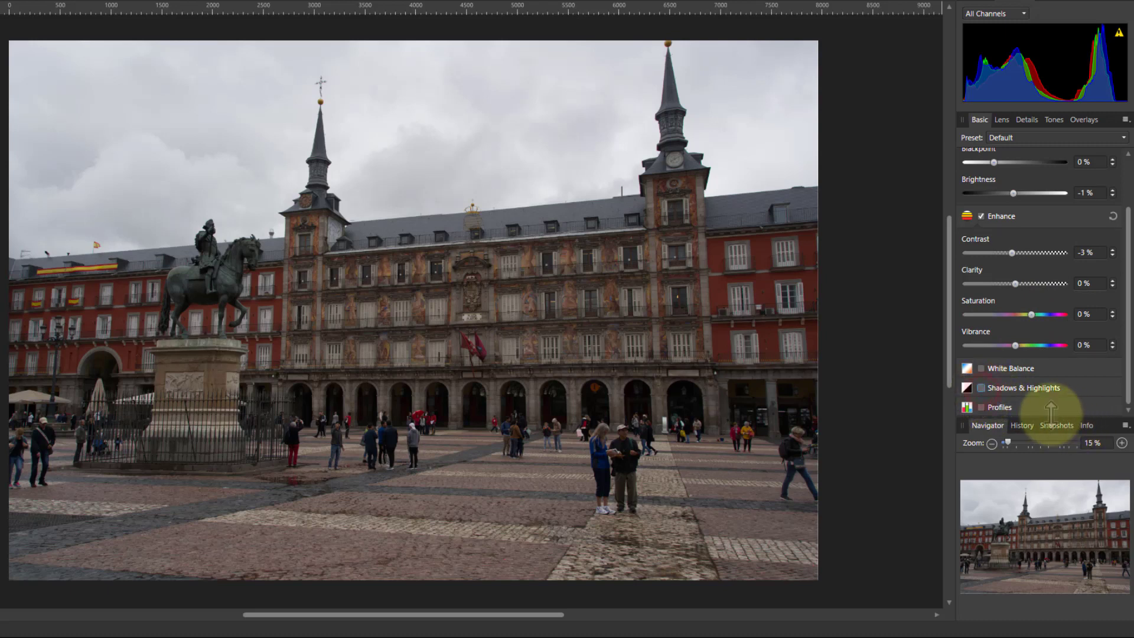
pyautogui.click(1025, 384)
pyautogui.scroll(-2, 1031, 369)
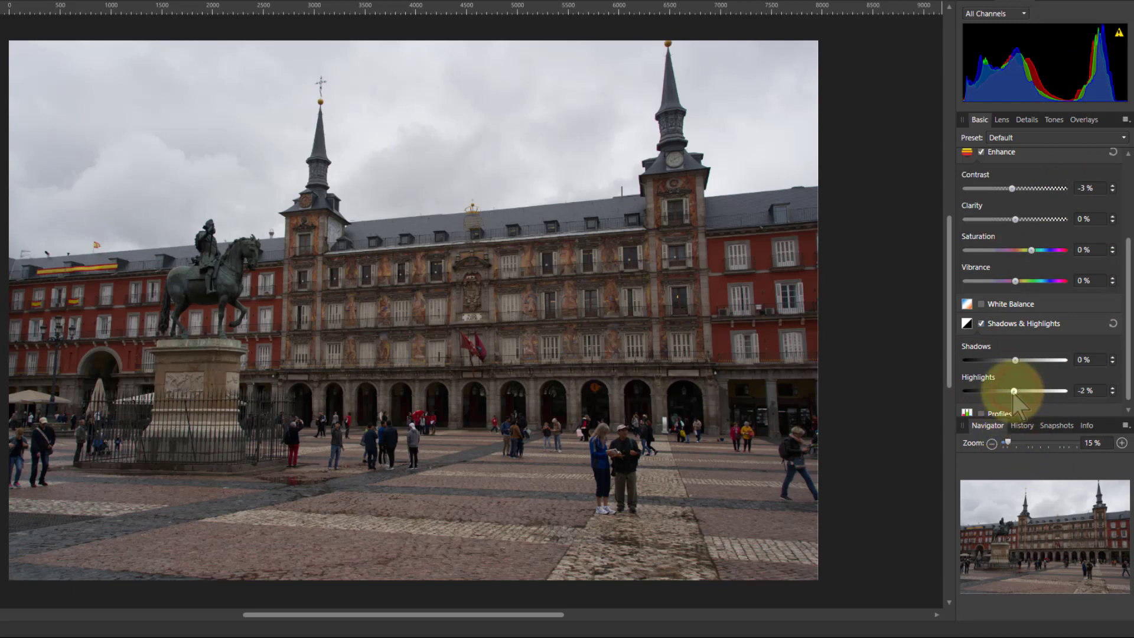
pyautogui.moveTo(1014, 393); pyautogui.dragTo(932, 401)
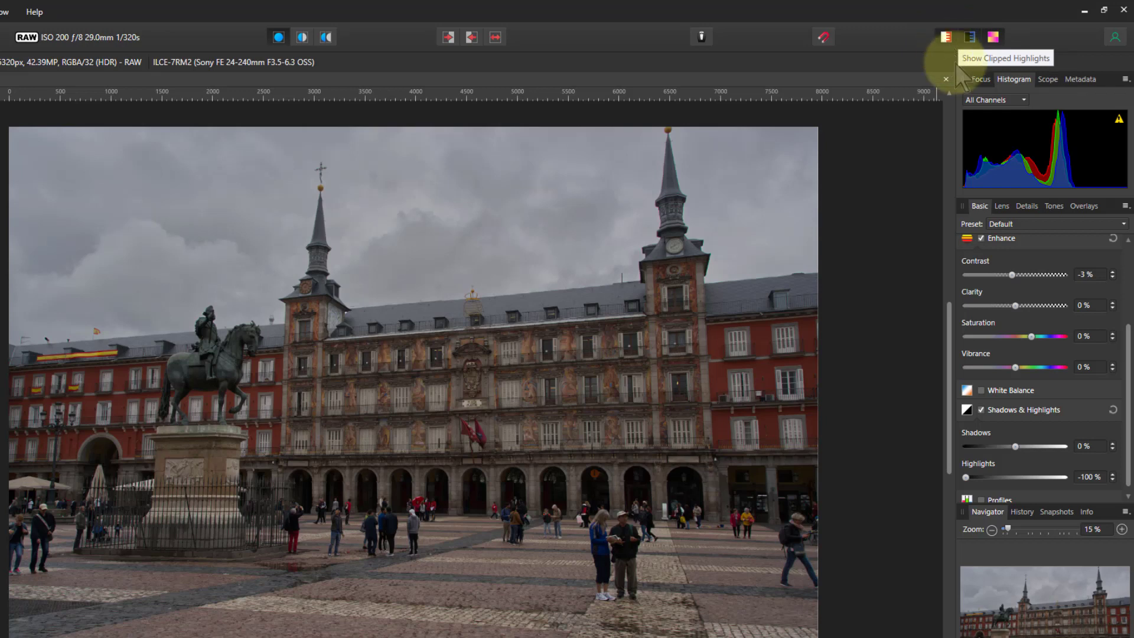
# Brighten the raw photo with Exposure 3.435 and deepen its dark tones with Blackpoint 16 %
pyautogui.scroll(3, 1057, 337)
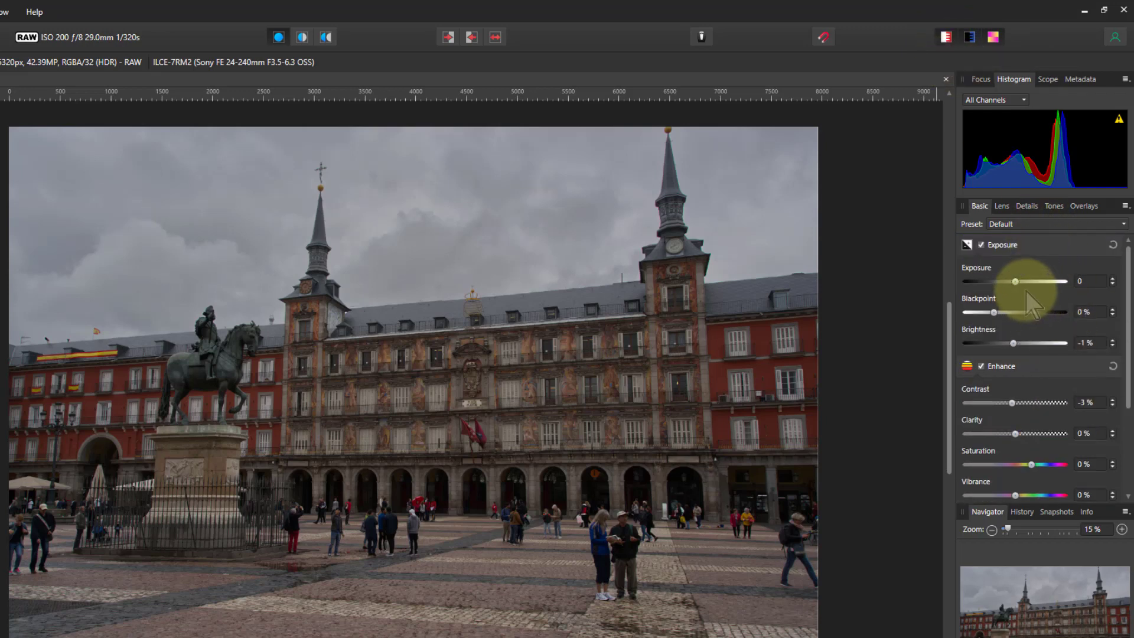
pyautogui.moveTo(1017, 285); pyautogui.dragTo(1057, 283)
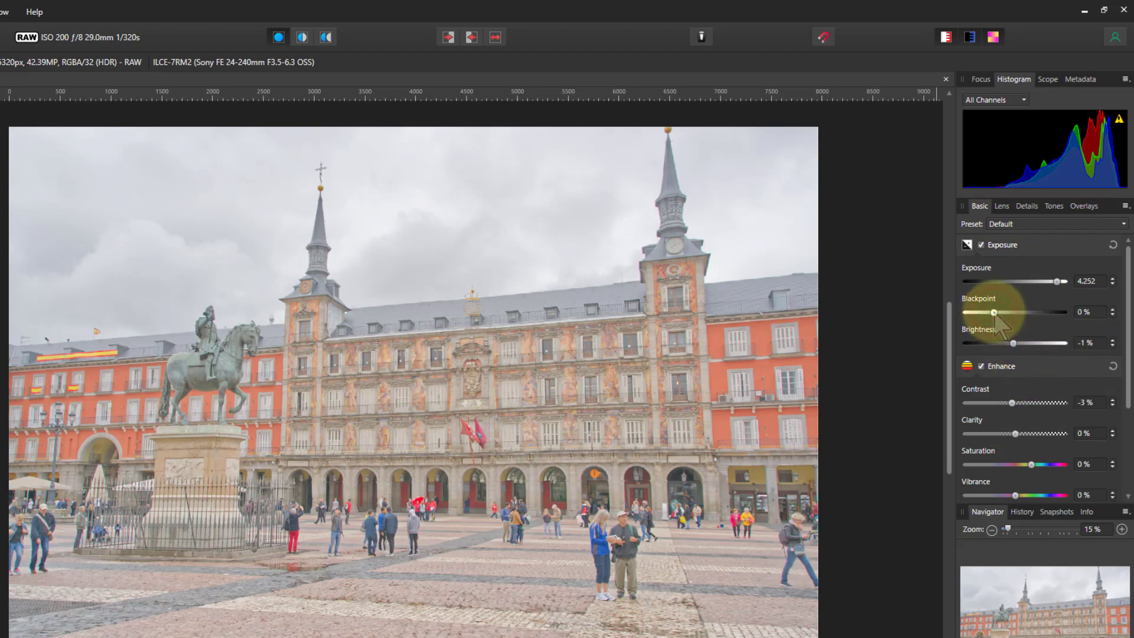
pyautogui.moveTo(994, 313); pyautogui.dragTo(1036, 312)
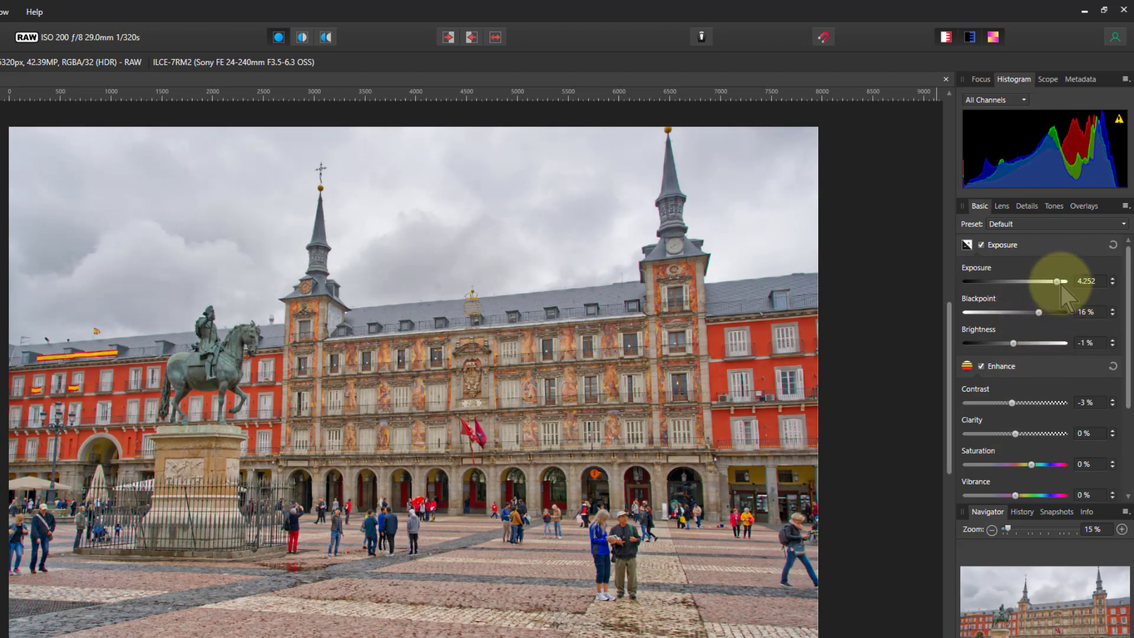
pyautogui.moveTo(1057, 282); pyautogui.dragTo(1049, 283)
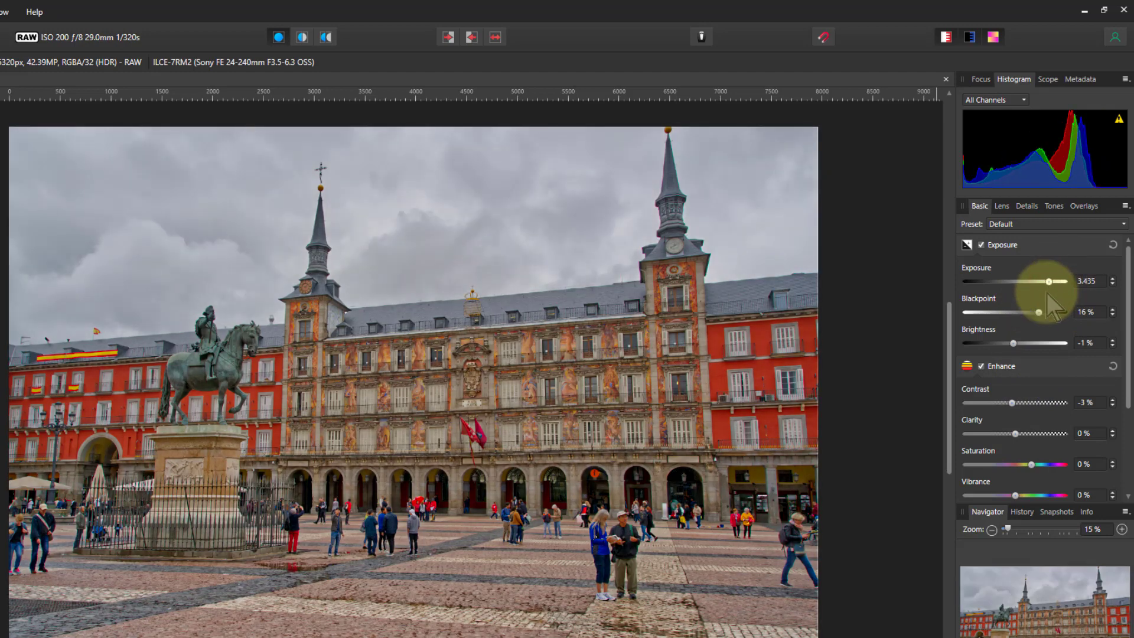
# Refine the tones and colour with Blackpoint 14 %, Brightness 24 % and Saturation -12 %
pyautogui.moveTo(1022, 344); pyautogui.dragTo(1034, 319)
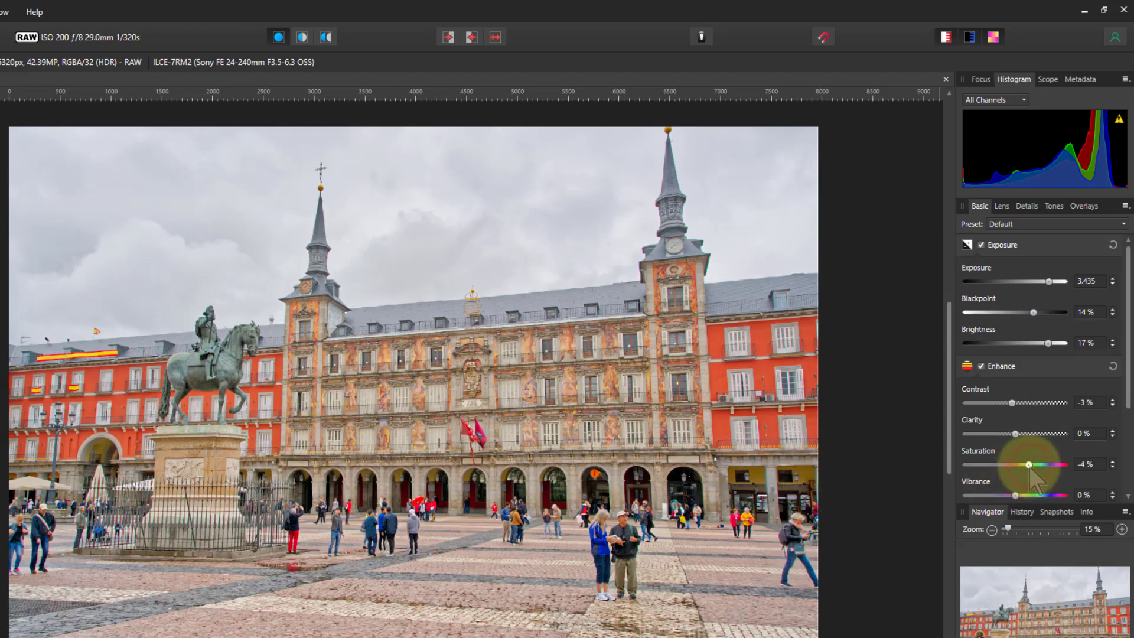
pyautogui.moveTo(1025, 467); pyautogui.dragTo(1017, 479)
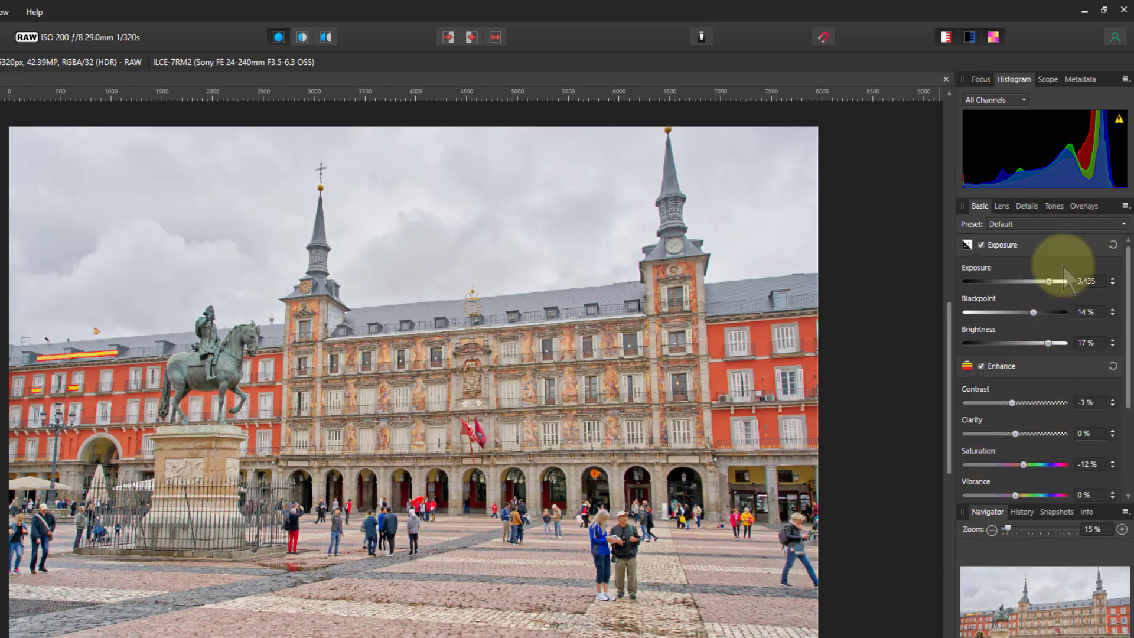
pyautogui.moveTo(1048, 345); pyautogui.dragTo(1061, 349)
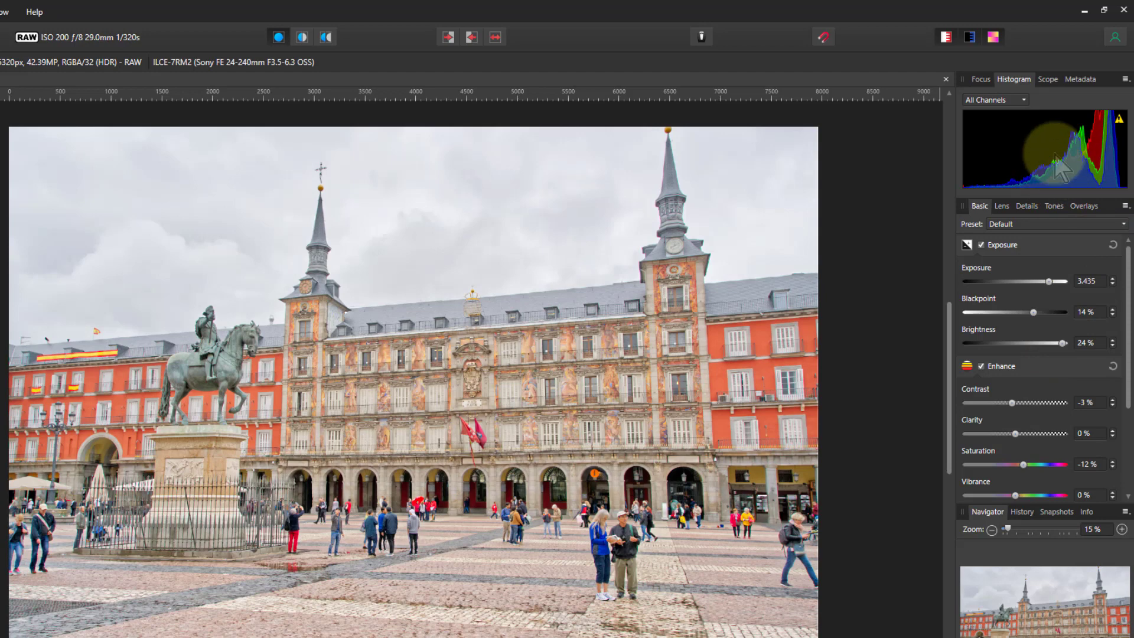
# Try lightening the dark areas with the Shadows adjustment and return it to 0 %
pyautogui.scroll(-5, 1048, 467)
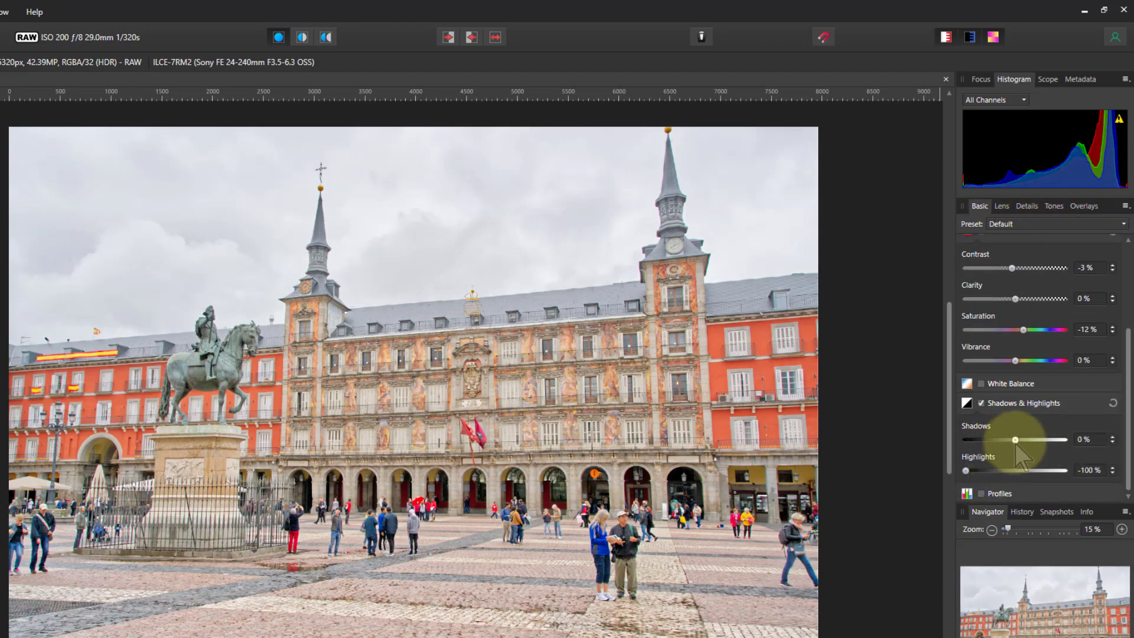
pyautogui.moveTo(1015, 440); pyautogui.dragTo(1045, 455)
pyautogui.moveTo(1044, 441)
pyautogui.mouseDown()
pyautogui.moveTo(1063, 437)
pyautogui.moveTo(1025, 449)
pyautogui.moveTo(1037, 440)
pyautogui.mouseUp()
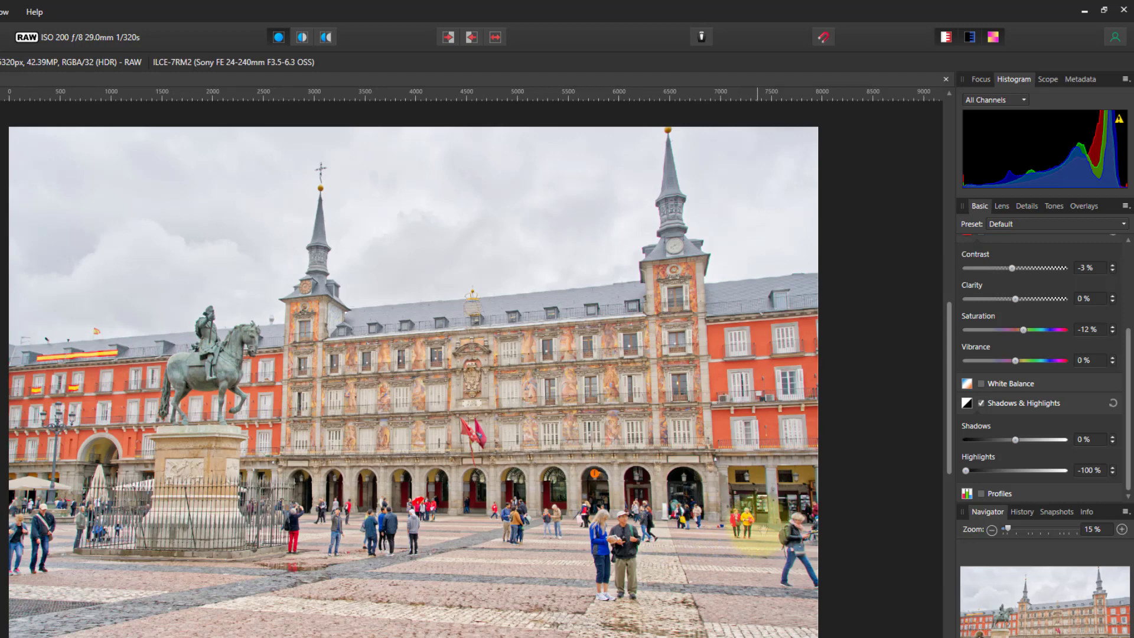
# Try lens perspective corrections of Horizontal -68 % and Rotation 2.6° on the building and reset them to 0
pyautogui.click(1002, 206)
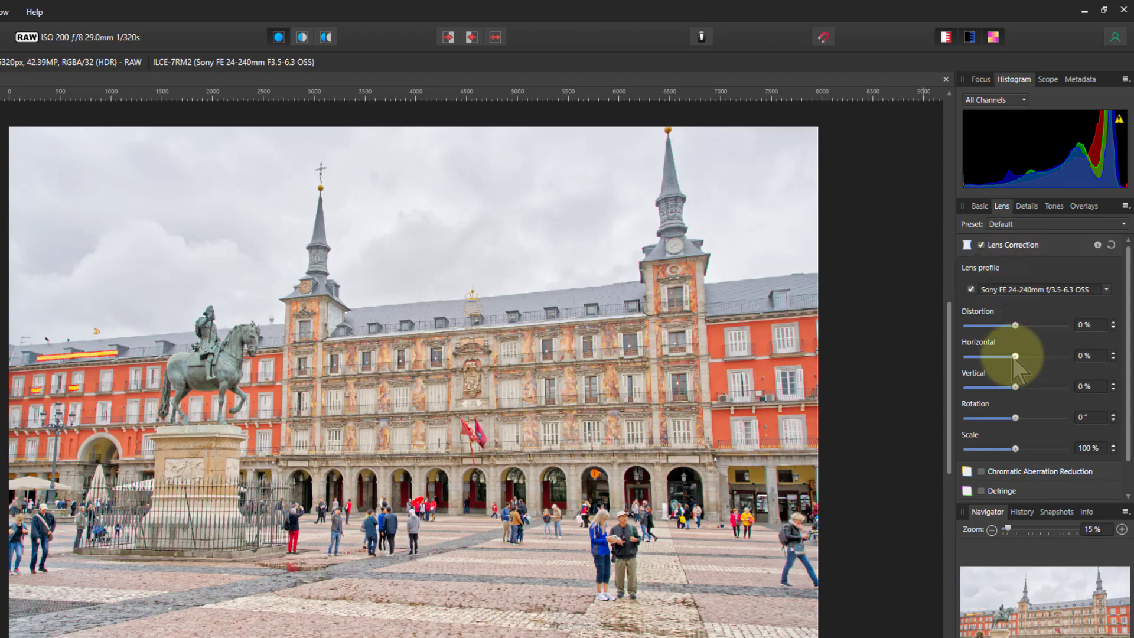
pyautogui.moveTo(1015, 356); pyautogui.dragTo(981, 358)
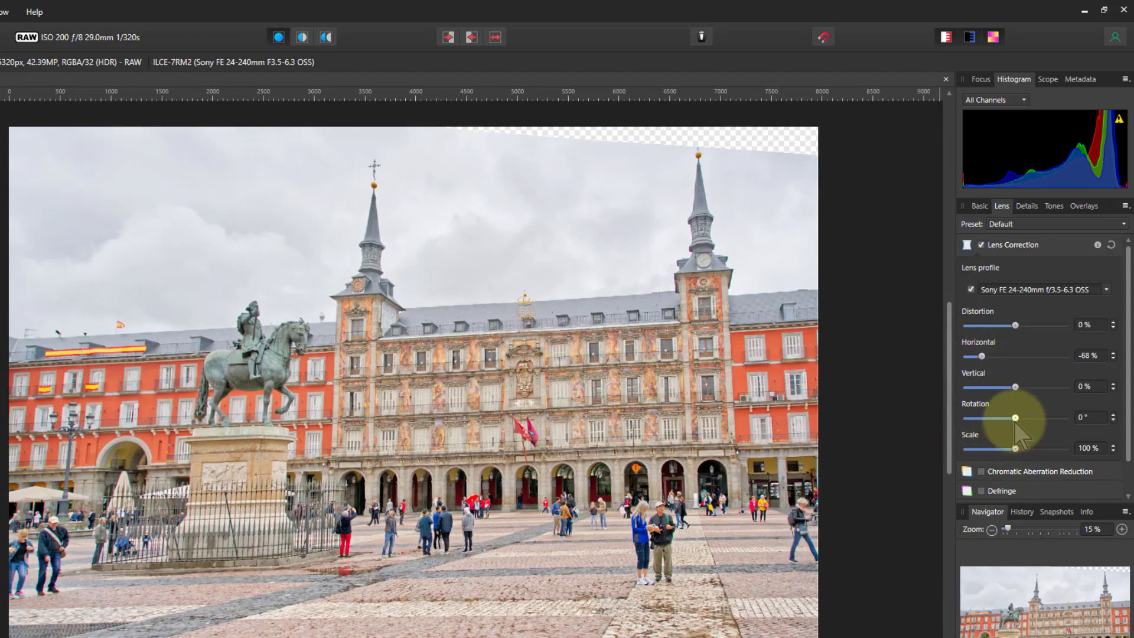
pyautogui.moveTo(1005, 420); pyautogui.dragTo(1033, 421)
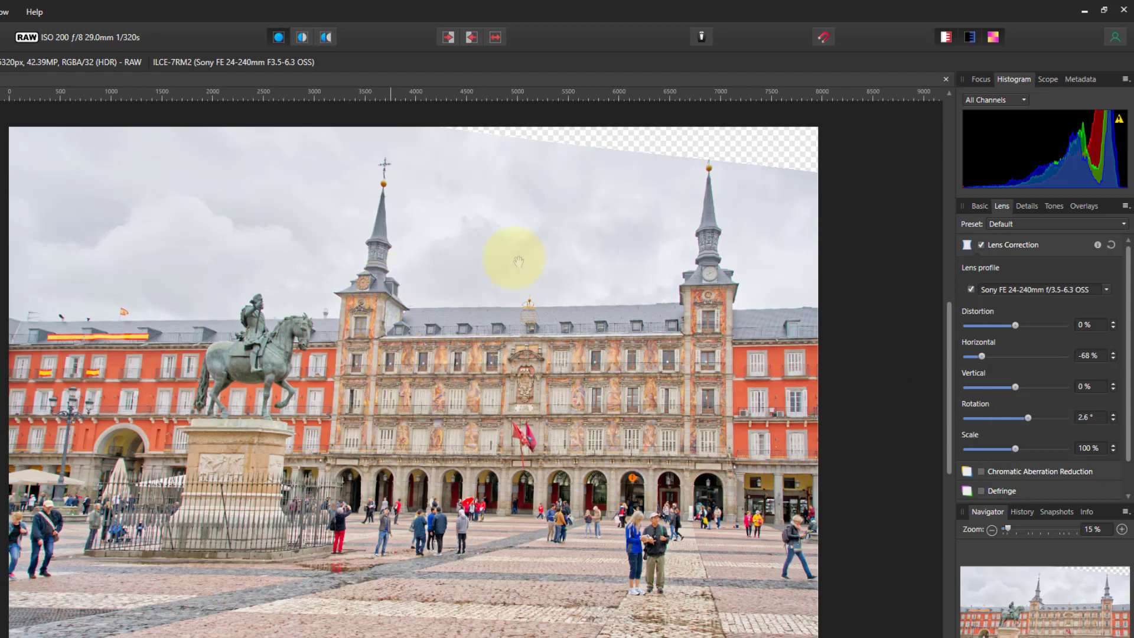
pyautogui.doubleClick(982, 356)
pyautogui.doubleClick(1029, 417)
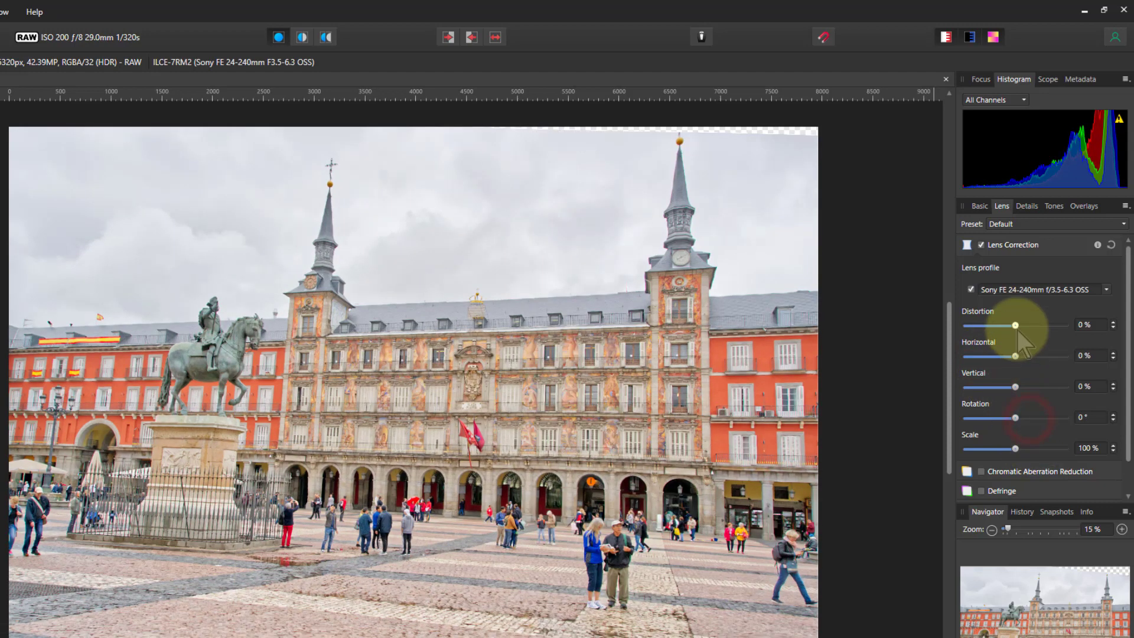
pyautogui.moveTo(1015, 355); pyautogui.dragTo(987, 357)
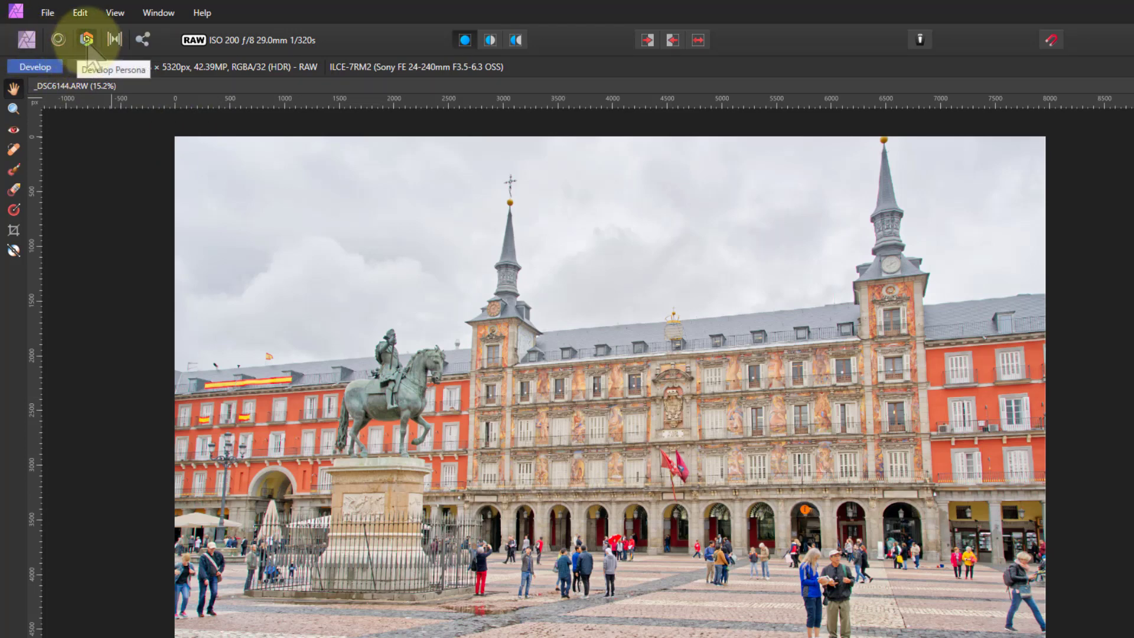
# Develop the raw photo with the current adjustments
pyautogui.click(33, 67)
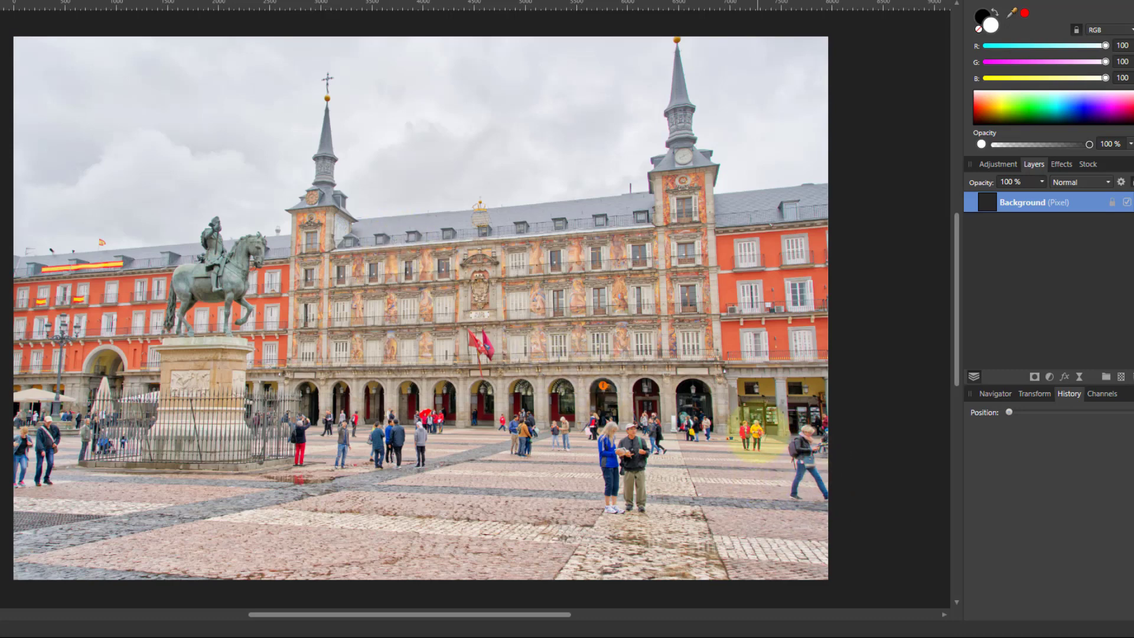
# Apply the Chromatic Aberration colour filter to the Background layer to reduce the red and cyan fringes around the pedestrians
pyautogui.scroll(6, 758, 440)
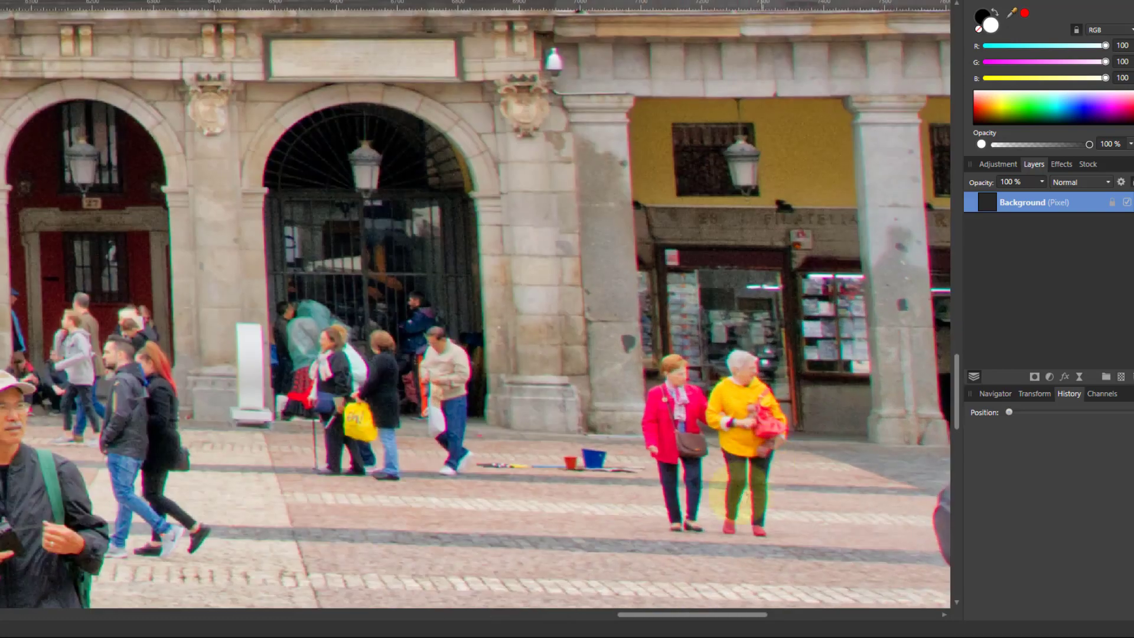
pyautogui.scroll(8, 730, 496)
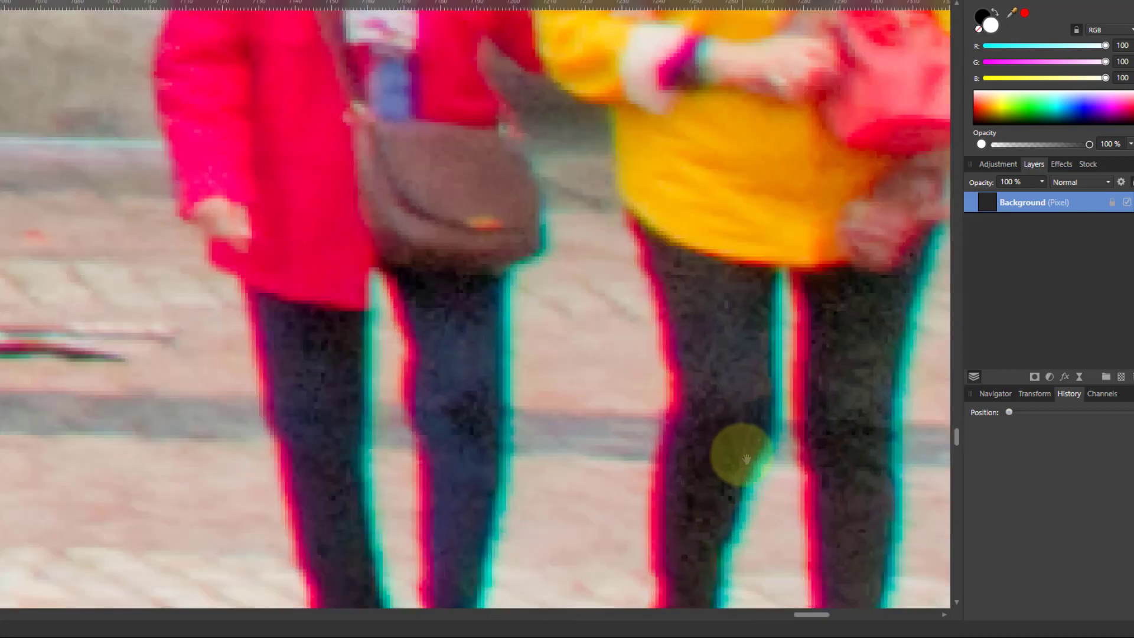
pyautogui.scroll(-3, 746, 458)
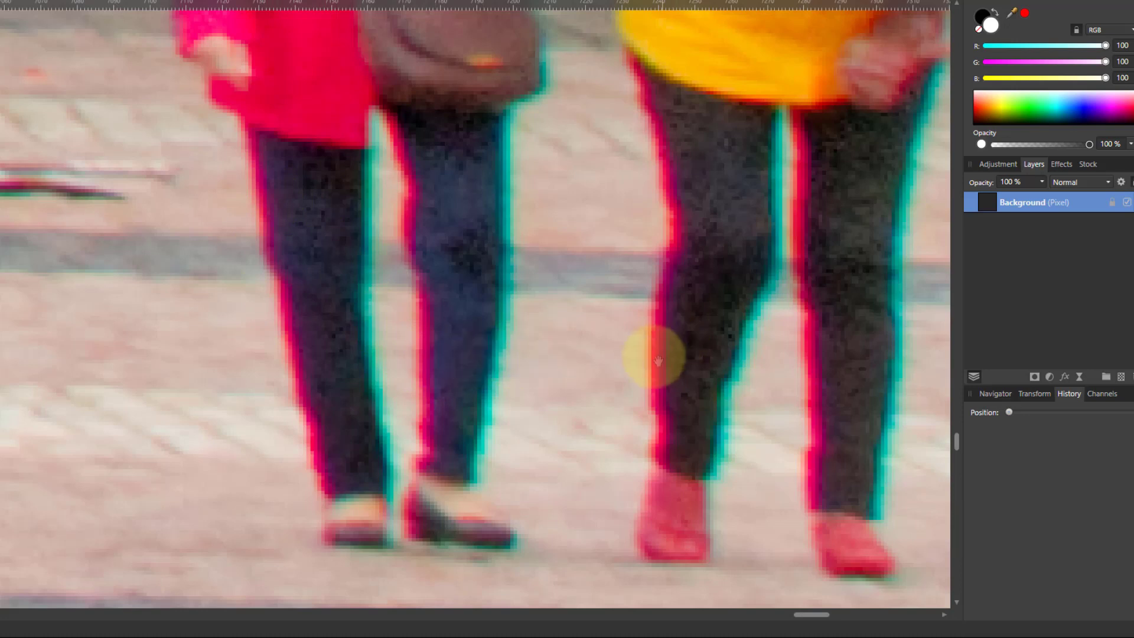
pyautogui.moveTo(653, 357); pyautogui.dragTo(543, 357)
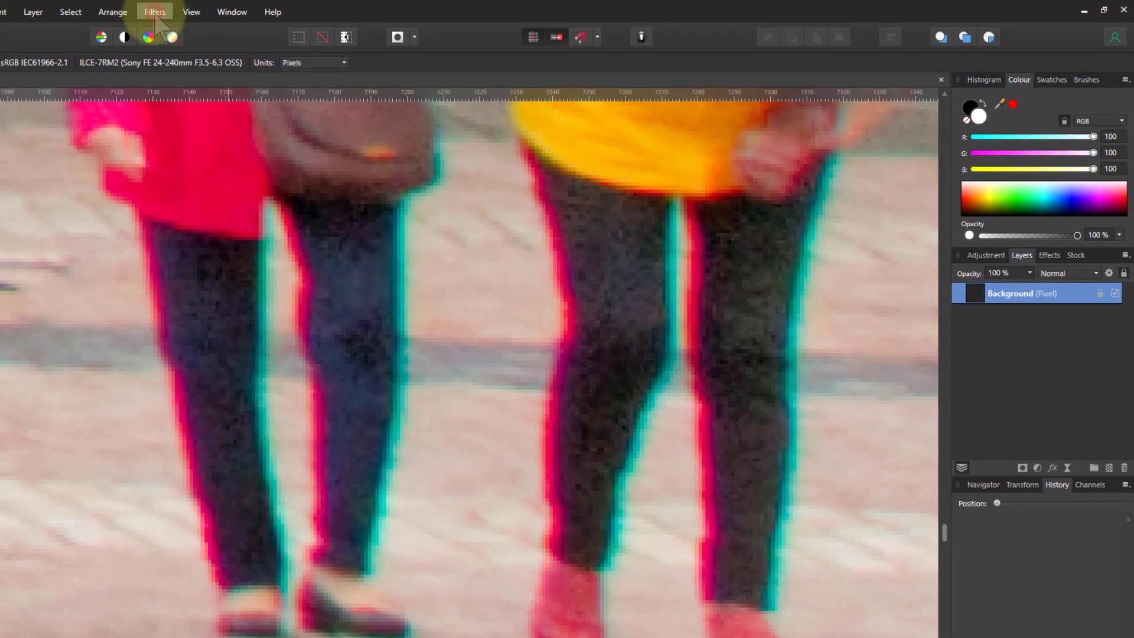
pyautogui.click(155, 13)
pyautogui.moveTo(266, 86)
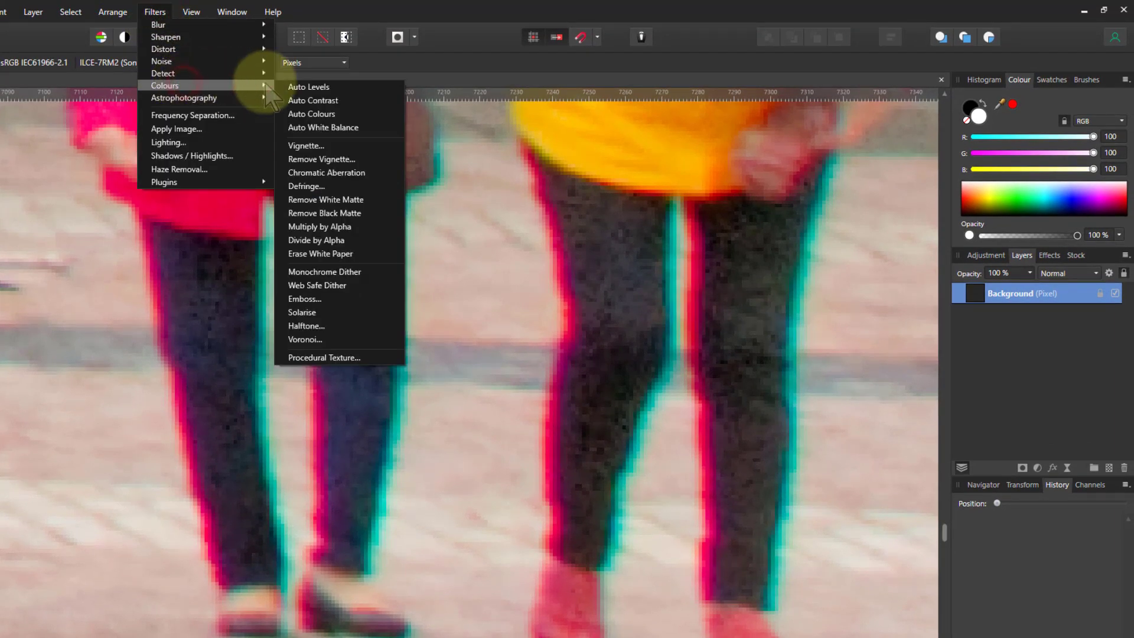
pyautogui.click(328, 172)
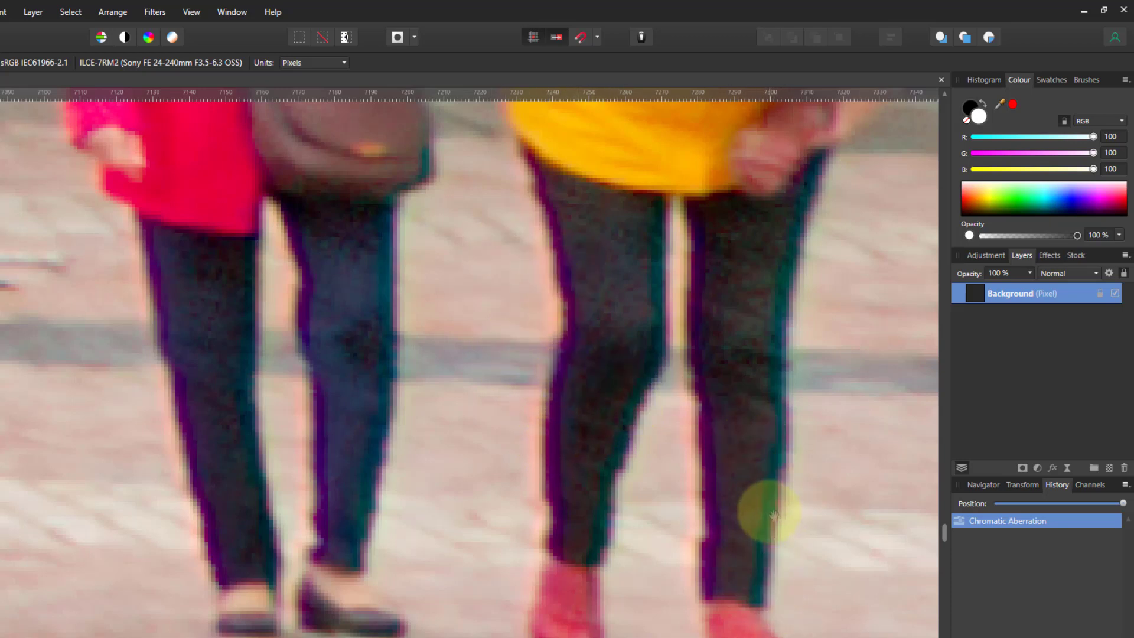
# Apply a Defringe filter to the Background layer, sampling the purple fringe along the spire's edge, with Edge Brightness Threshold 90 %
pyautogui.scroll(-2, 671, 385)
pyautogui.scroll(-3, 673, 370)
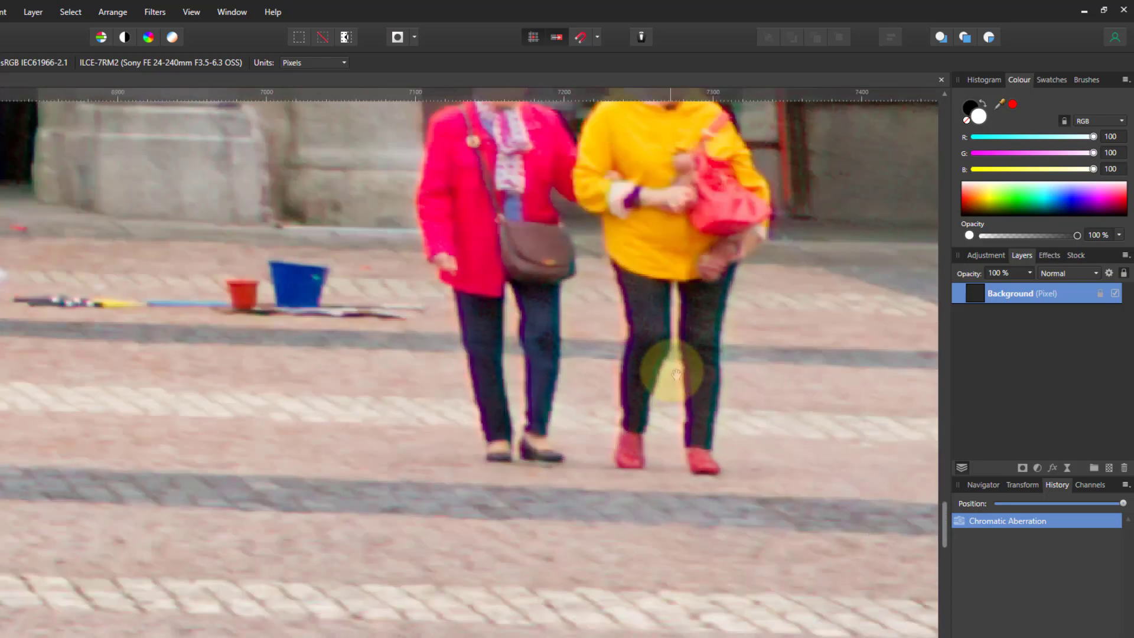
pyautogui.scroll(-4, 708, 374)
pyautogui.scroll(5, 749, 375)
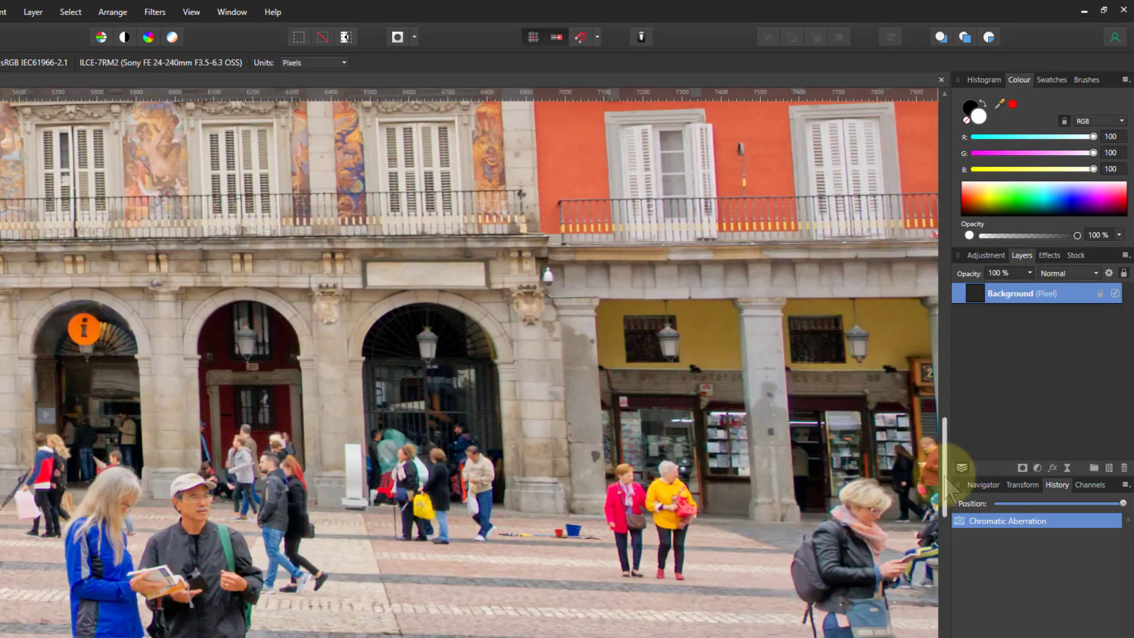
pyautogui.moveTo(946, 479); pyautogui.dragTo(939, 227)
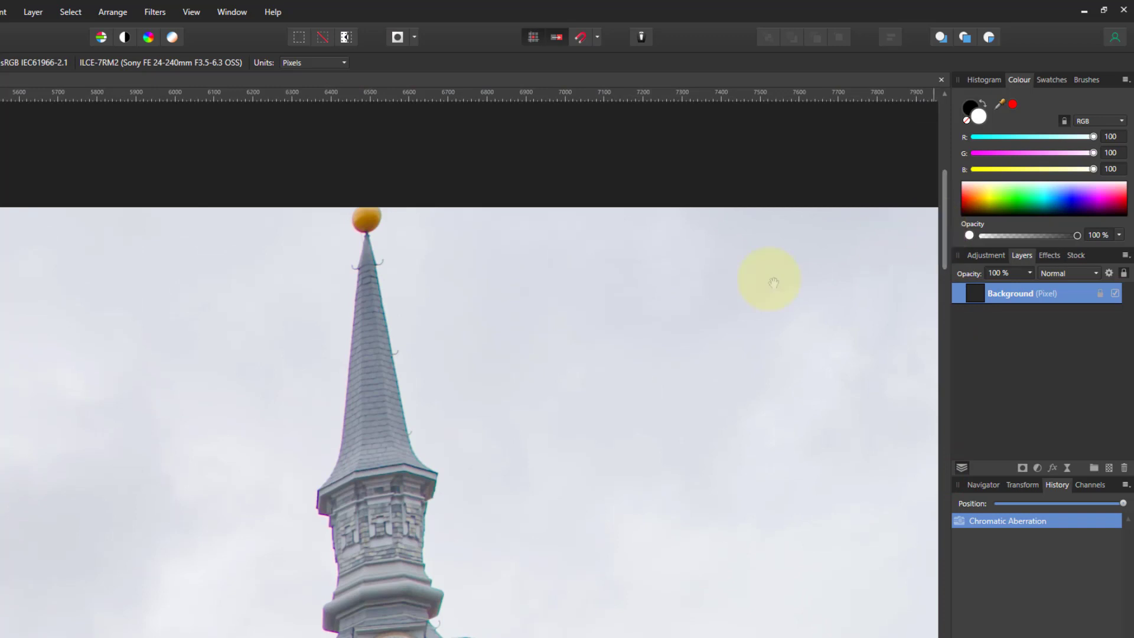
pyautogui.scroll(5, 410, 328)
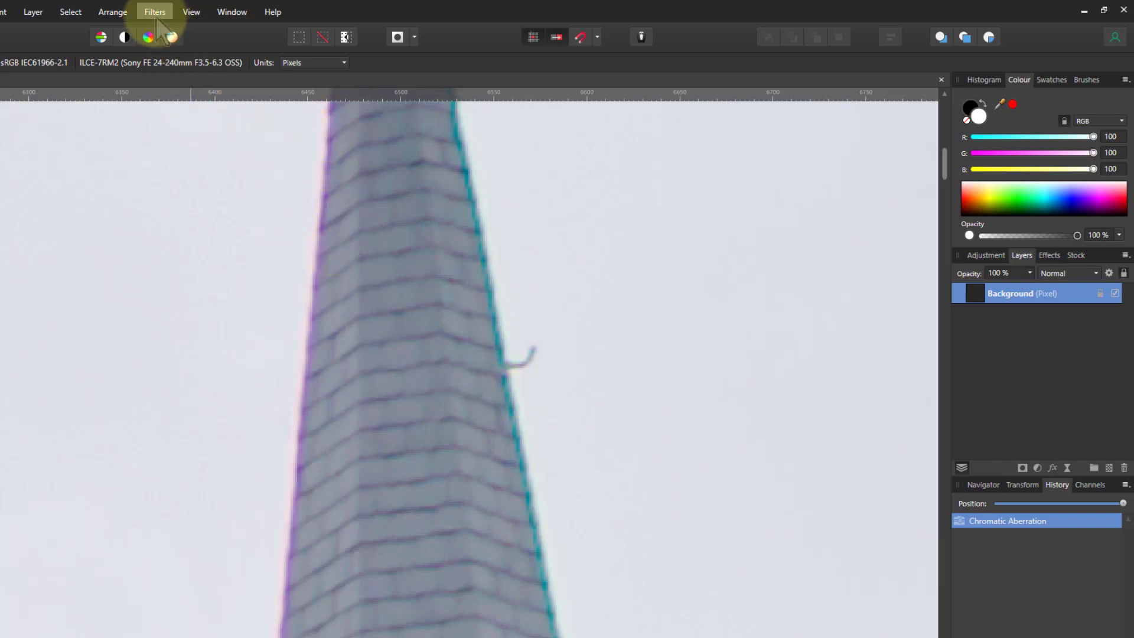
pyautogui.click(155, 12)
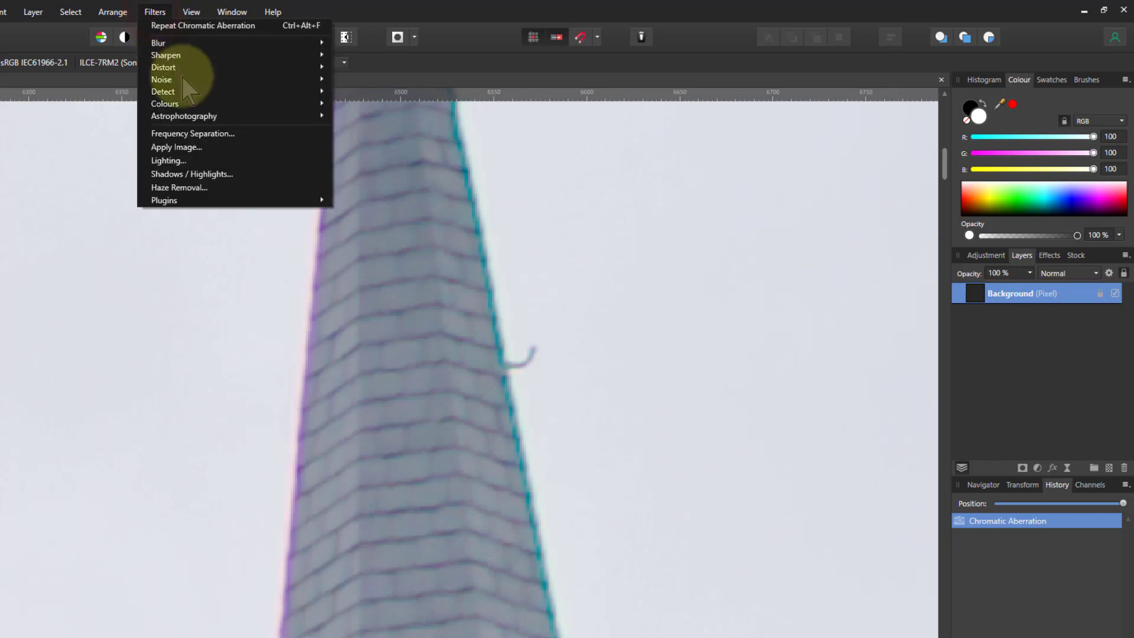
pyautogui.moveTo(203, 106)
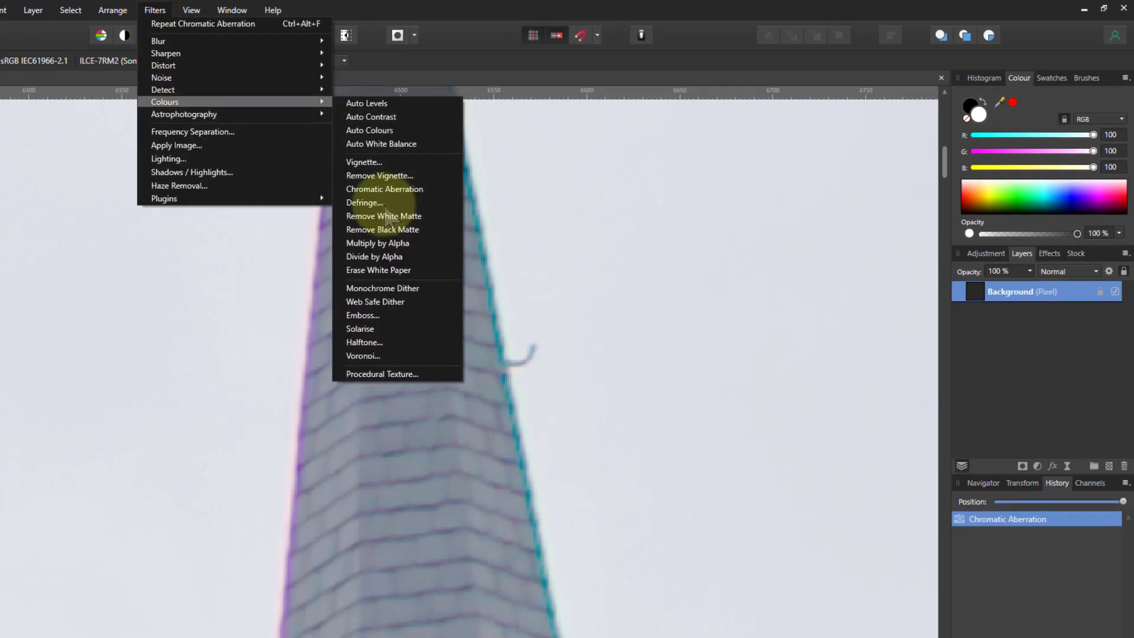
pyautogui.click(412, 204)
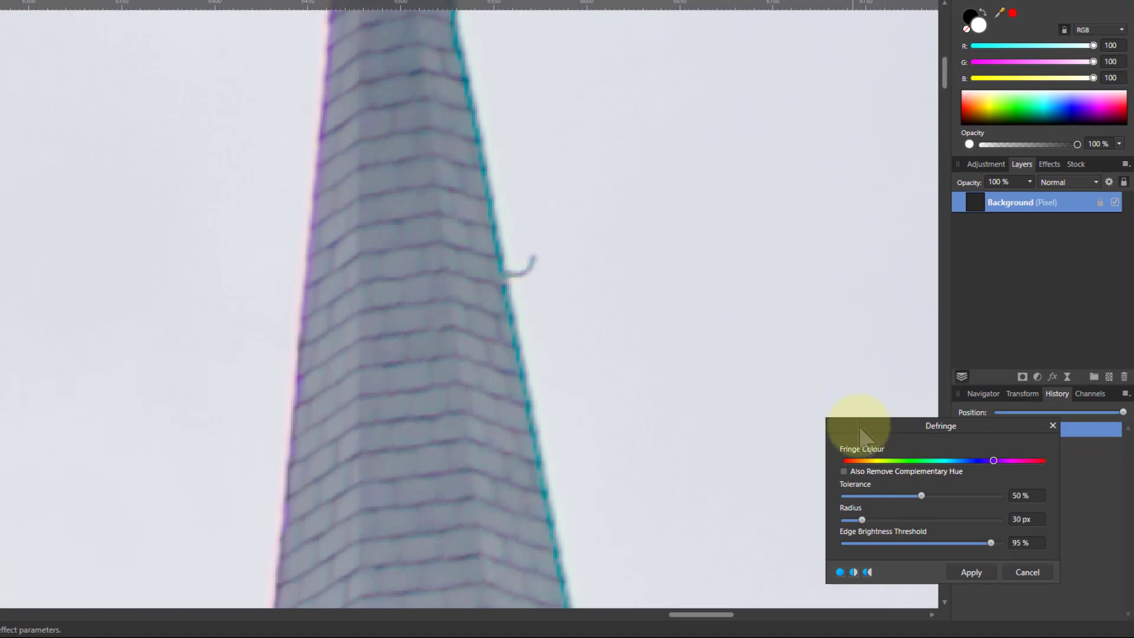
pyautogui.moveTo(866, 427); pyautogui.dragTo(603, 262)
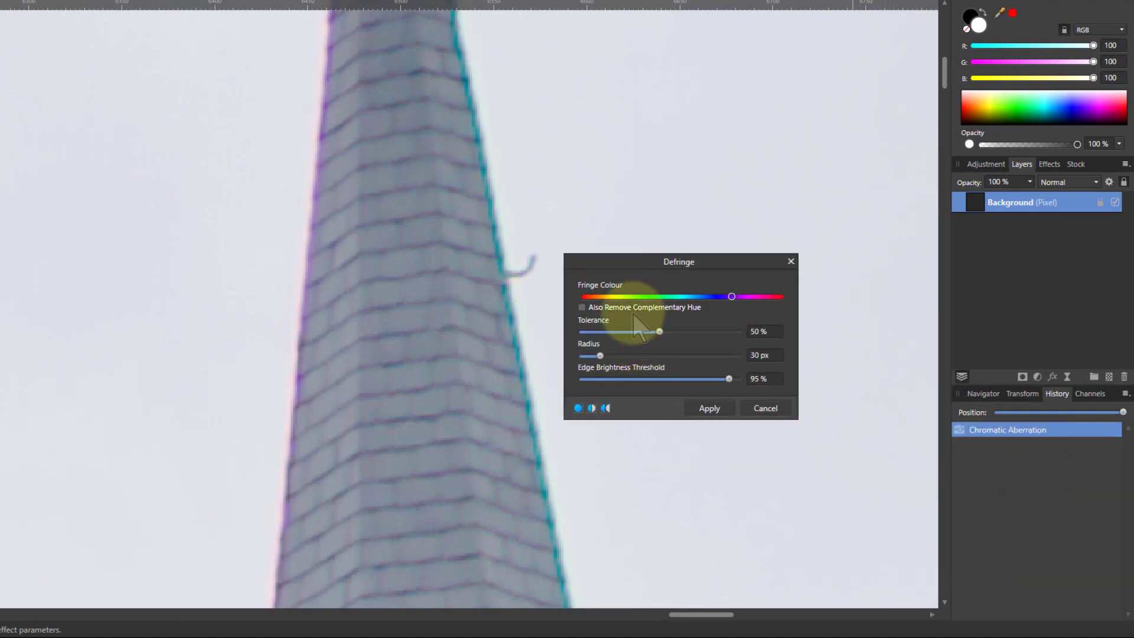
pyautogui.click(305, 290)
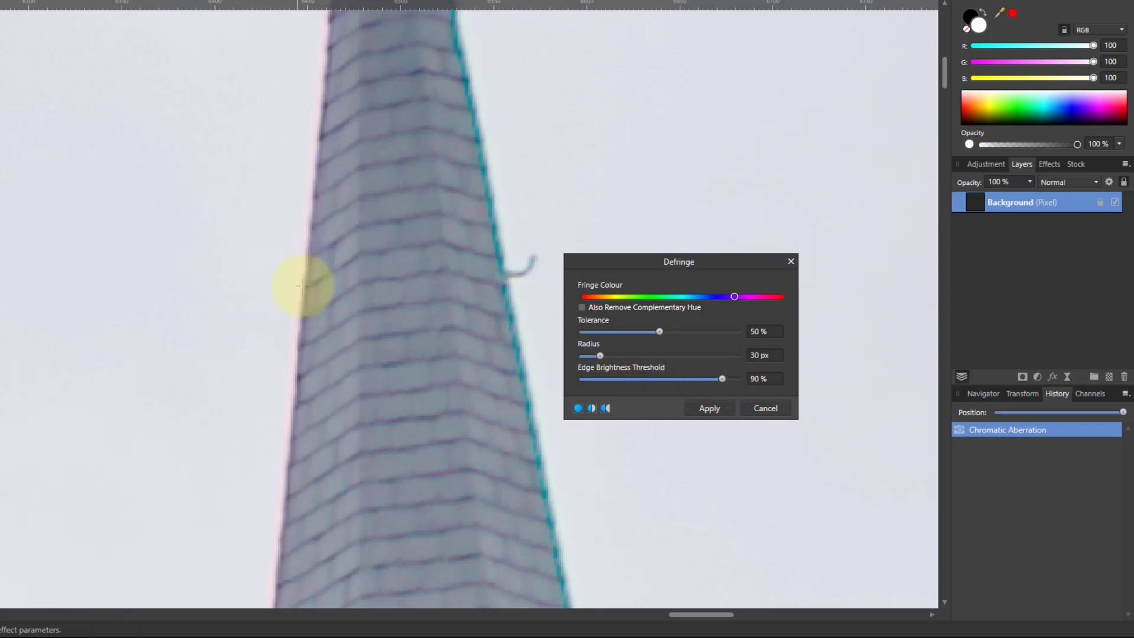
pyautogui.click(708, 406)
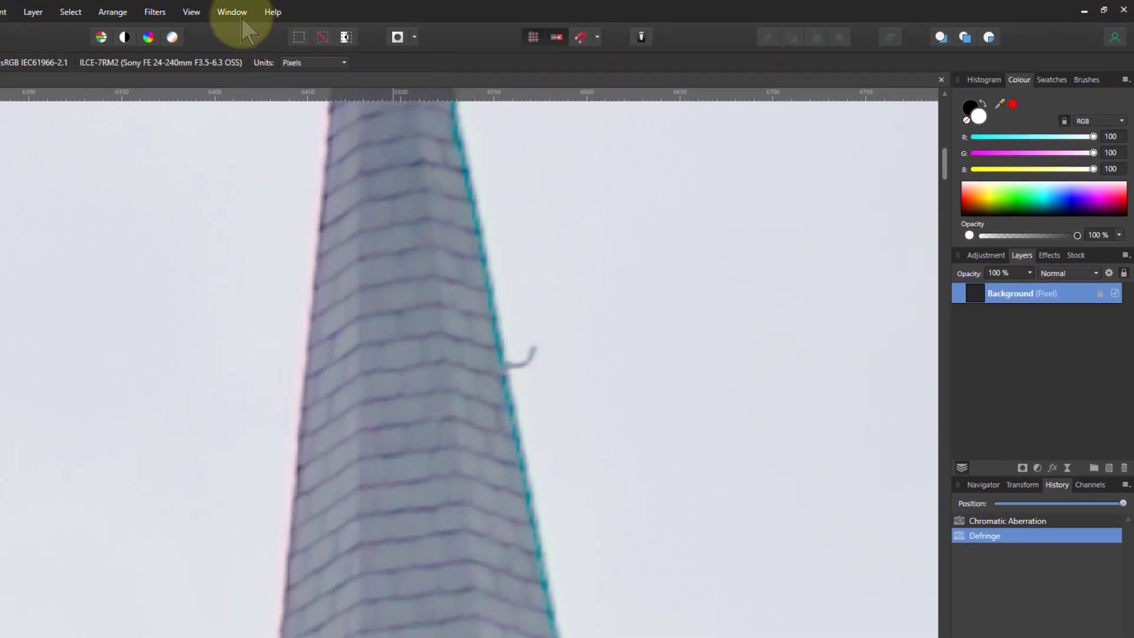
# Apply a second Defringe filter to the Background layer, sampling the cyan fringe along the spire's edge, with Edge Brightness Threshold 85 %
pyautogui.click(158, 13)
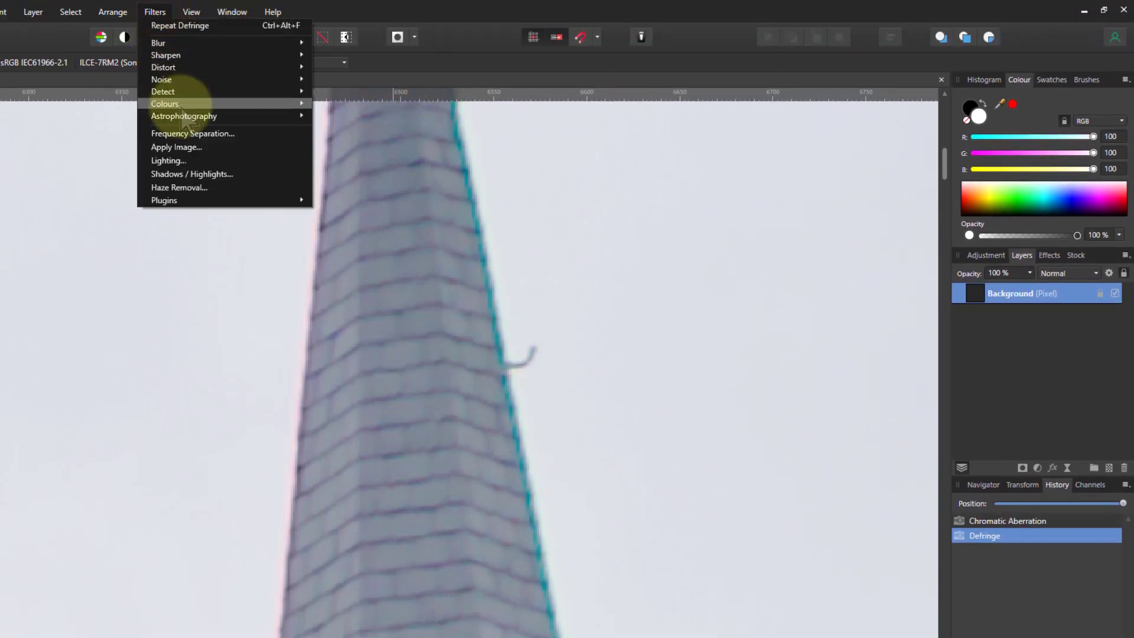
pyautogui.moveTo(177, 104)
pyautogui.click(348, 204)
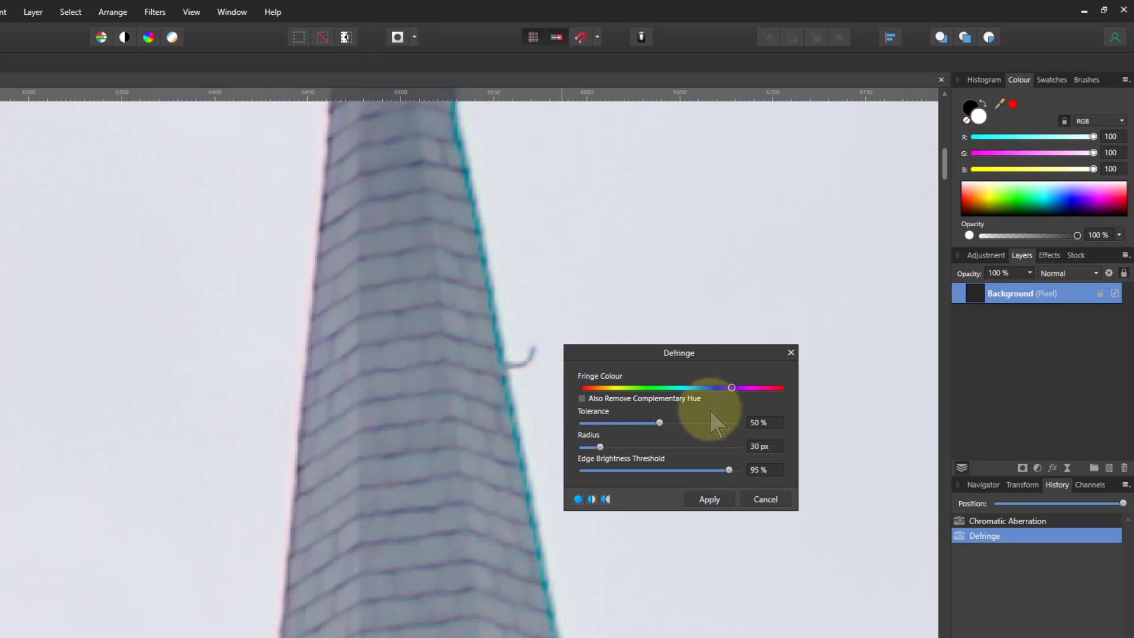
pyautogui.click(507, 402)
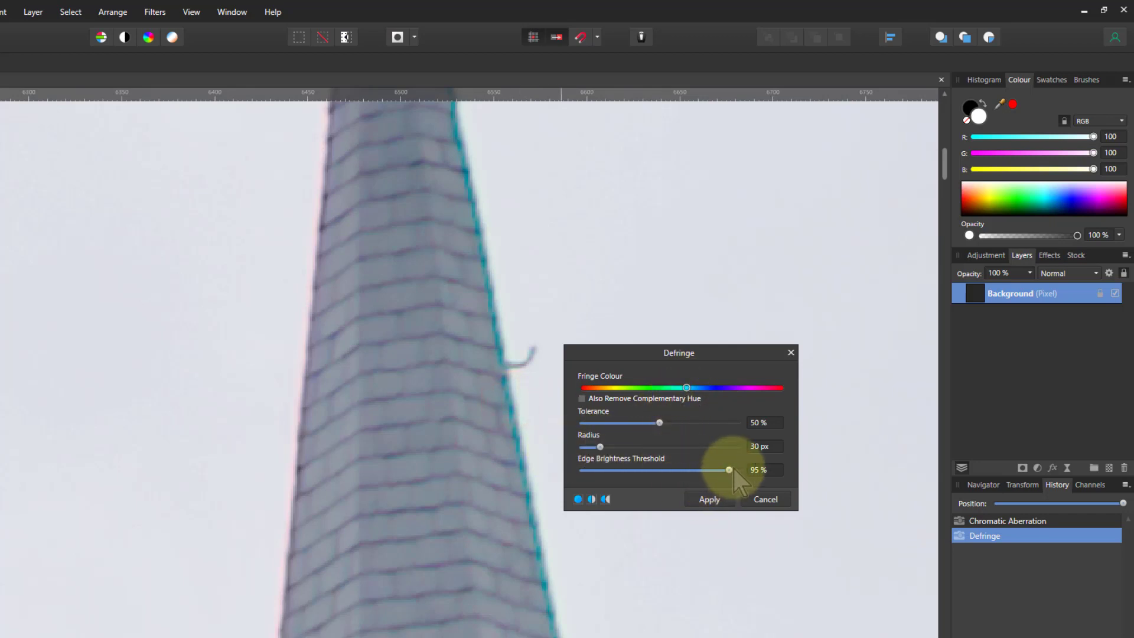
pyautogui.moveTo(729, 469); pyautogui.dragTo(717, 470)
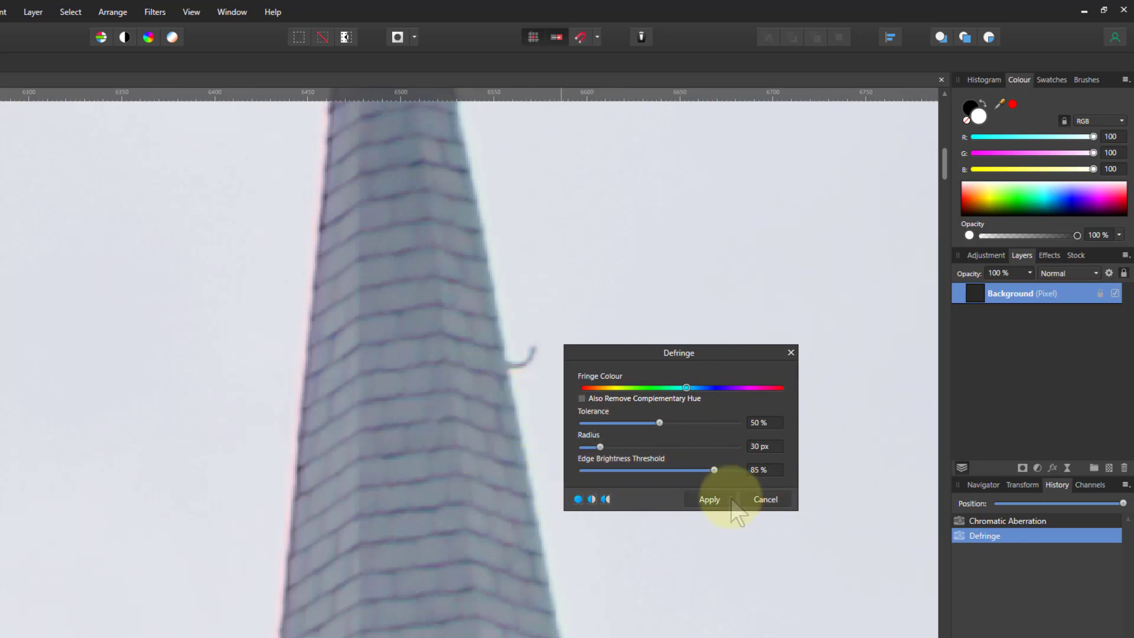
pyautogui.click(709, 499)
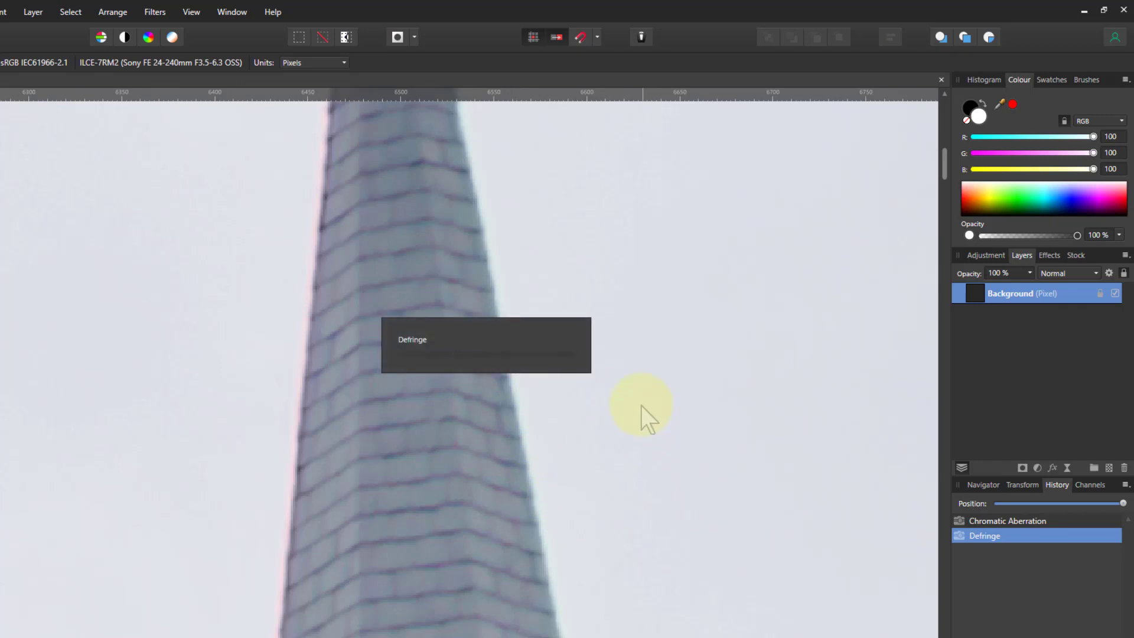
pyautogui.hotkey('ctrl', '0')
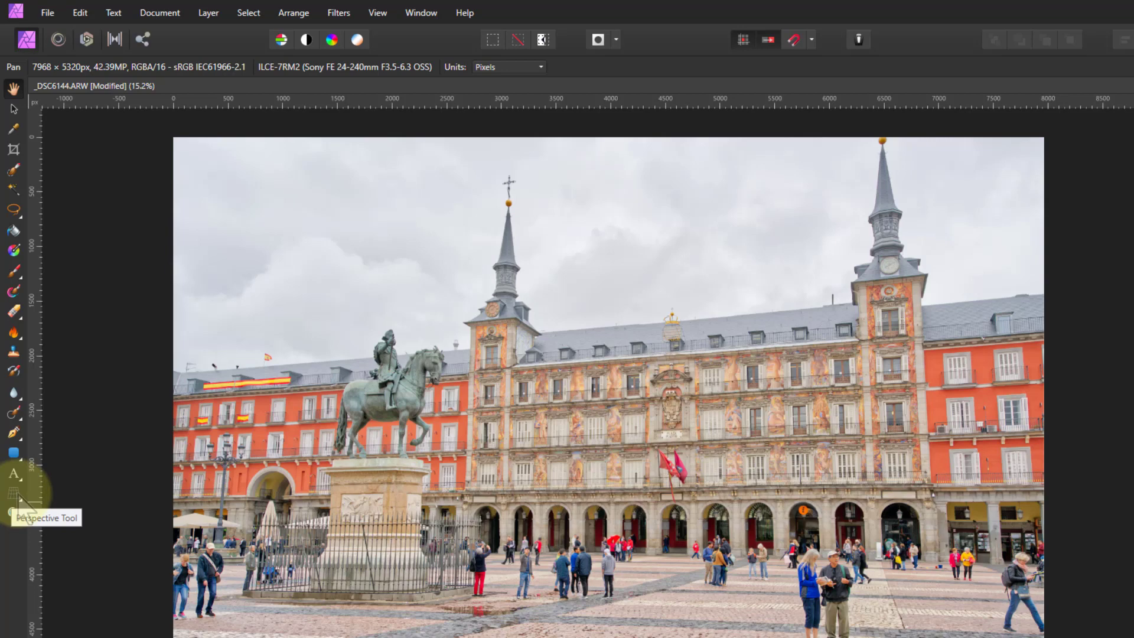
pyautogui.click(15, 495)
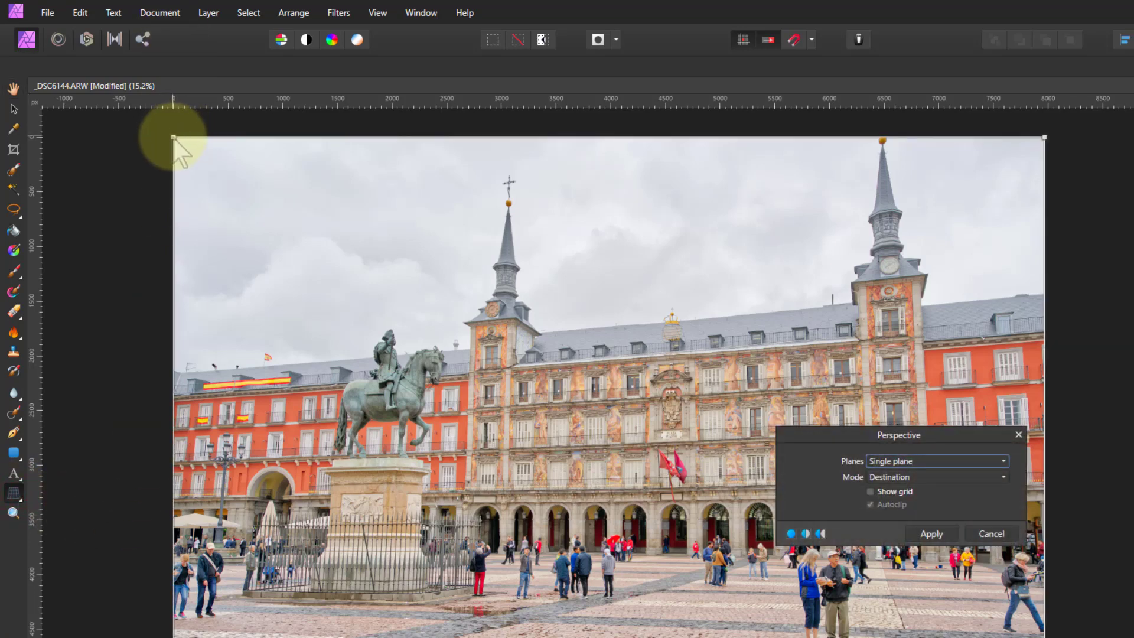
pyautogui.moveTo(174, 139); pyautogui.dragTo(153, 114)
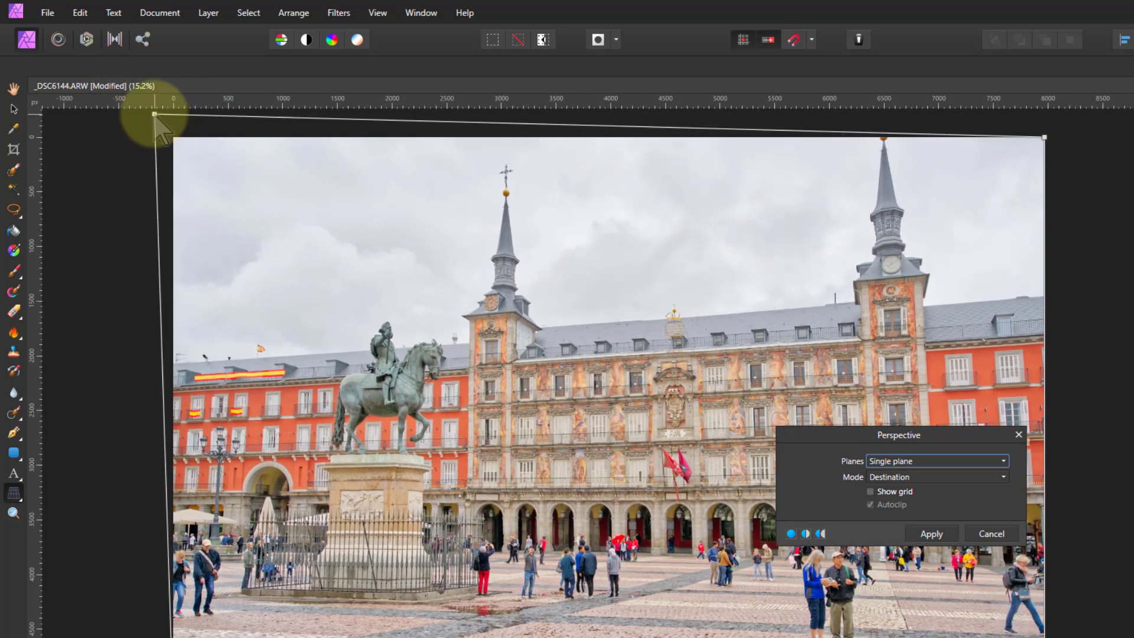
pyautogui.click(991, 533)
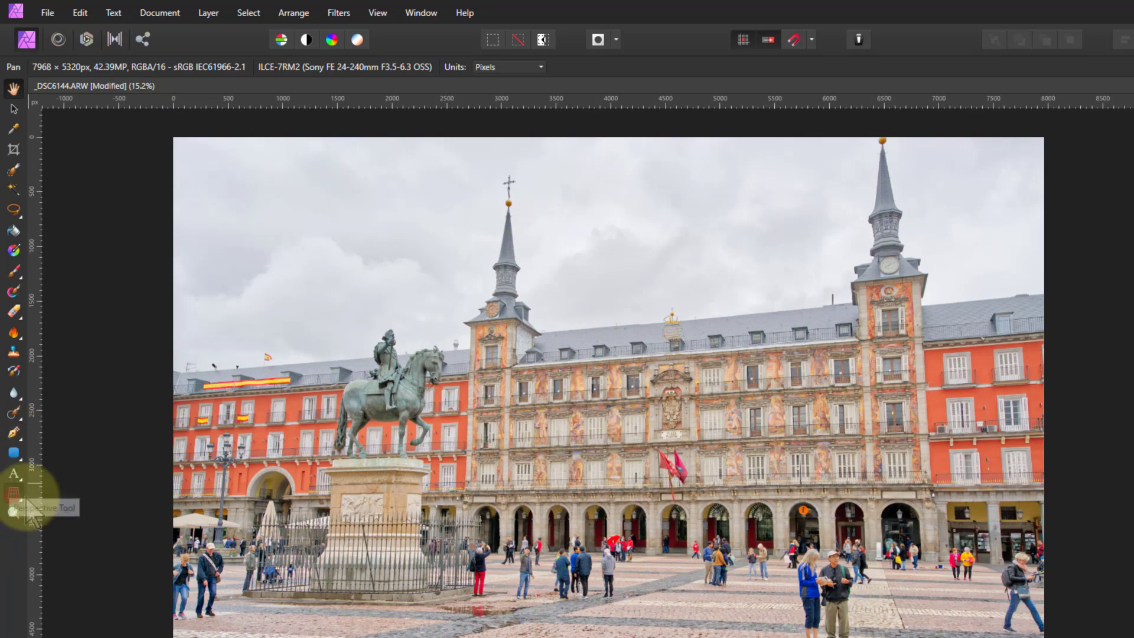
# Start a single-plane Perspective correction in Source mode and place its four corners around the building's facade, from the roofline to the ledge above the arcade
pyautogui.click(13, 493)
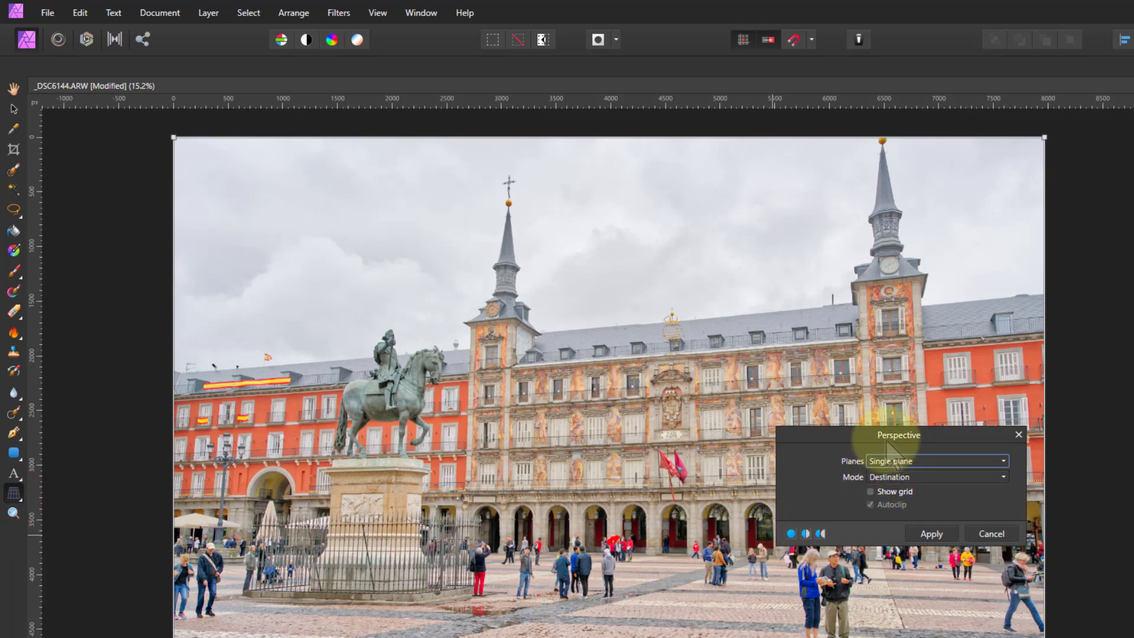
pyautogui.moveTo(885, 441); pyautogui.dragTo(988, 555)
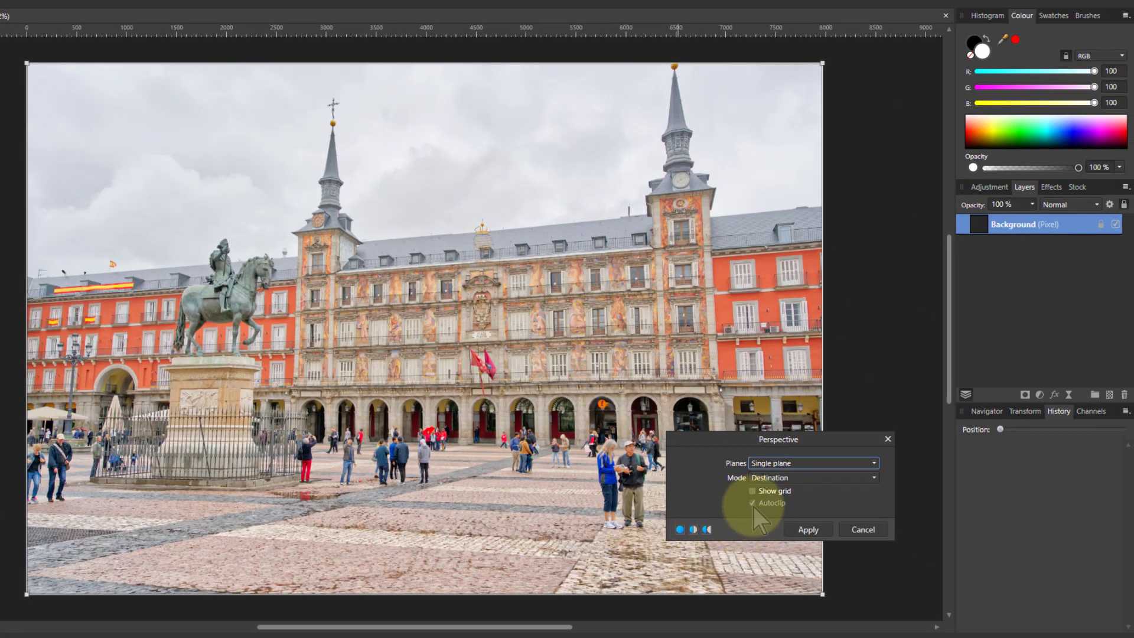
pyautogui.click(768, 477)
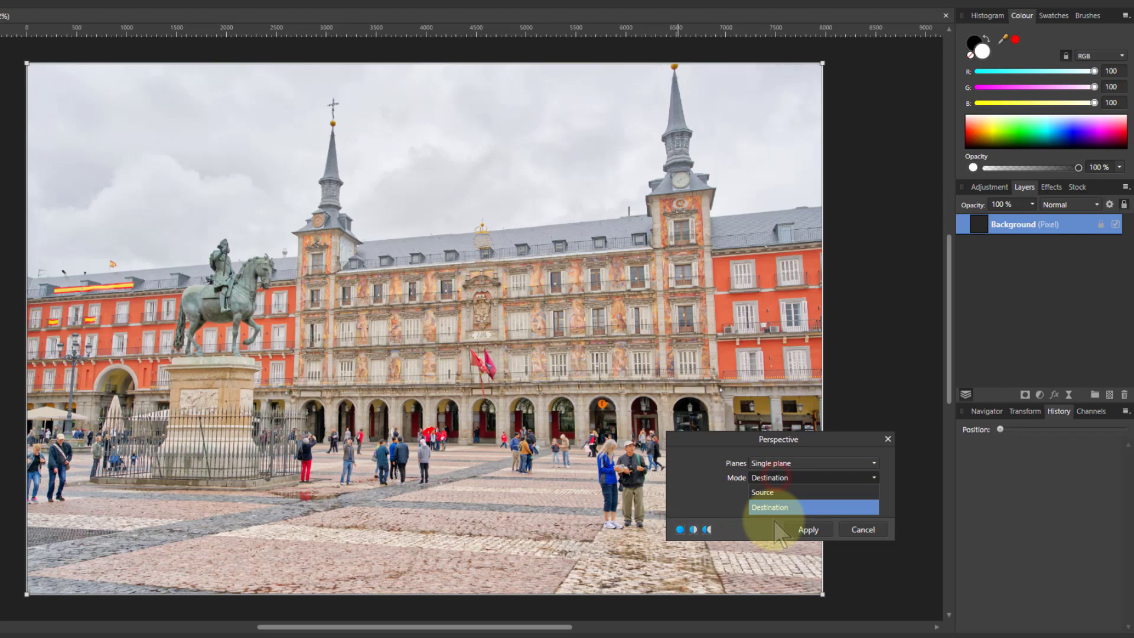
pyautogui.click(762, 492)
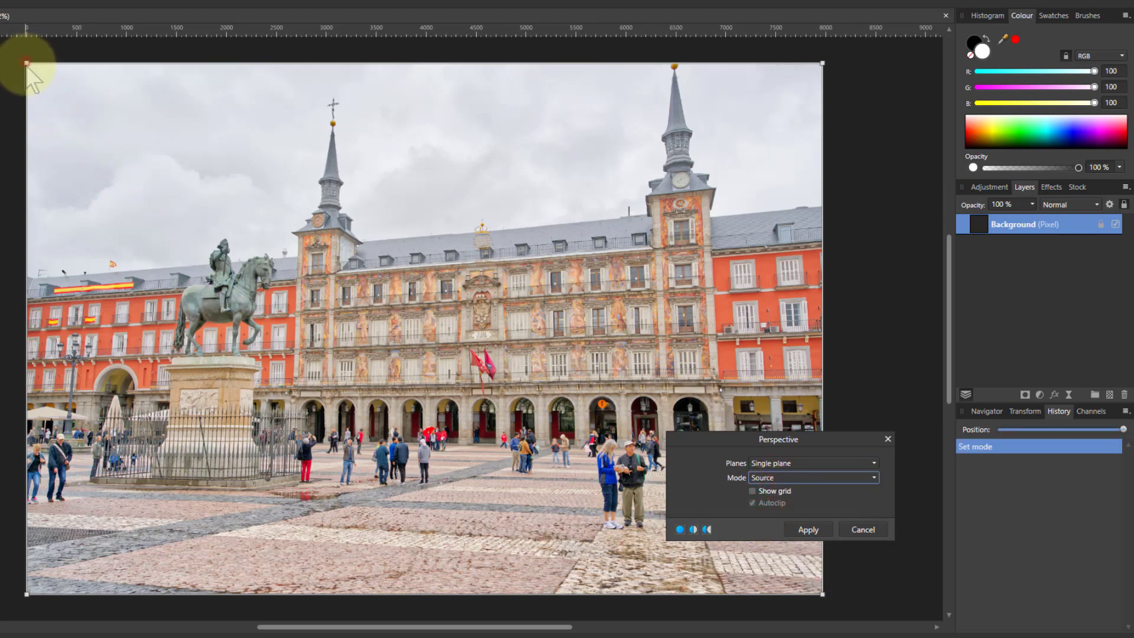
pyautogui.moveTo(26, 62); pyautogui.dragTo(51, 276)
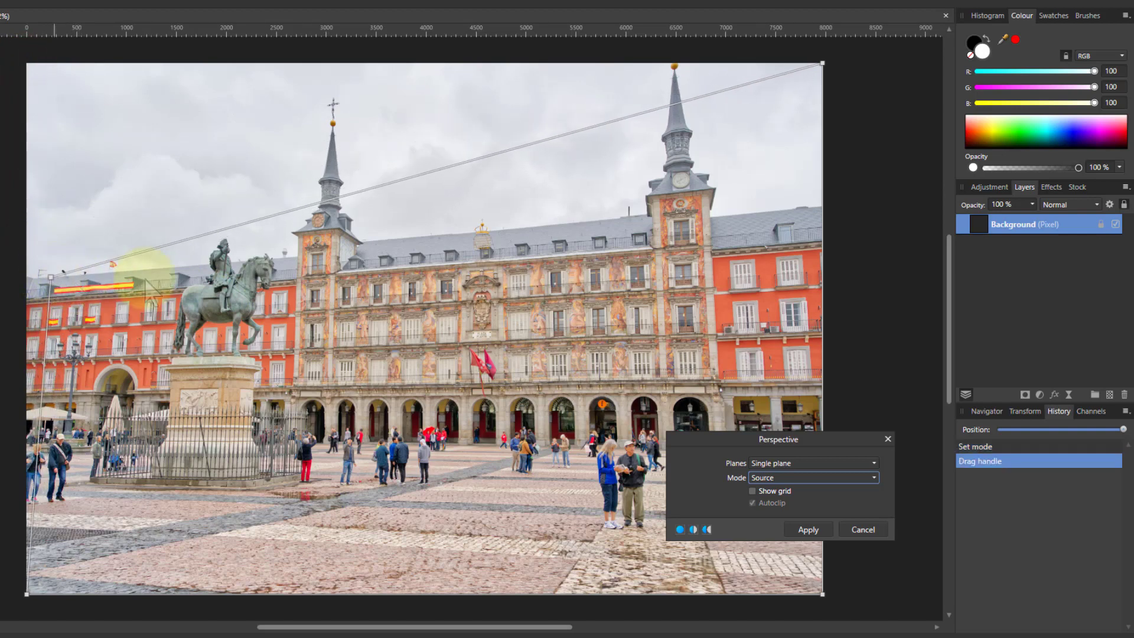
pyautogui.moveTo(823, 63); pyautogui.dragTo(802, 207)
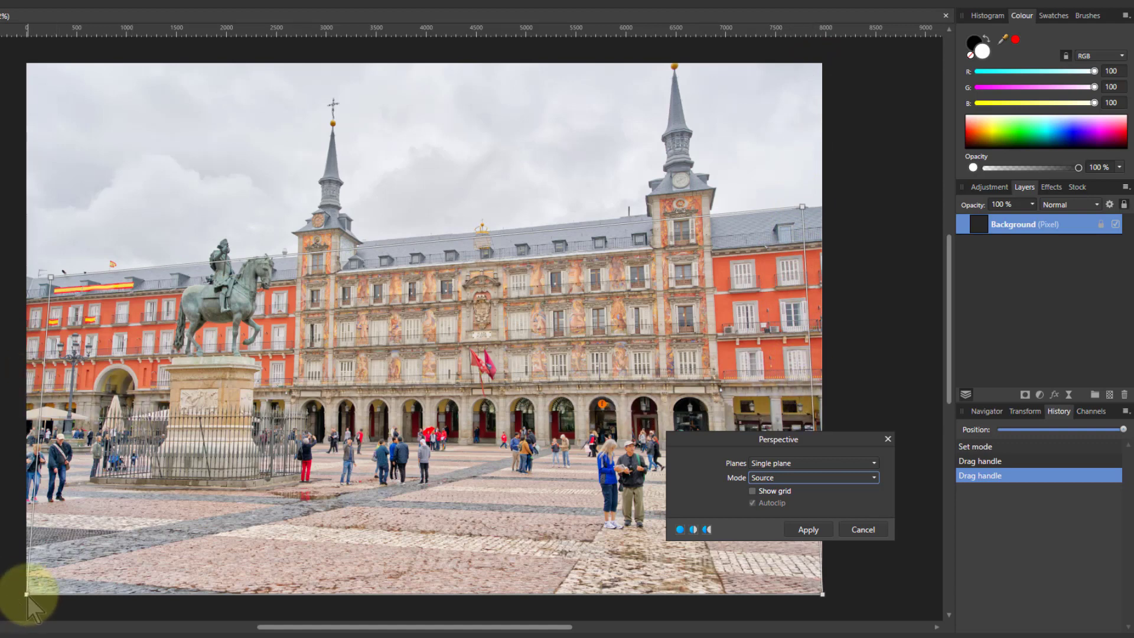
pyautogui.moveTo(26, 594); pyautogui.dragTo(43, 400)
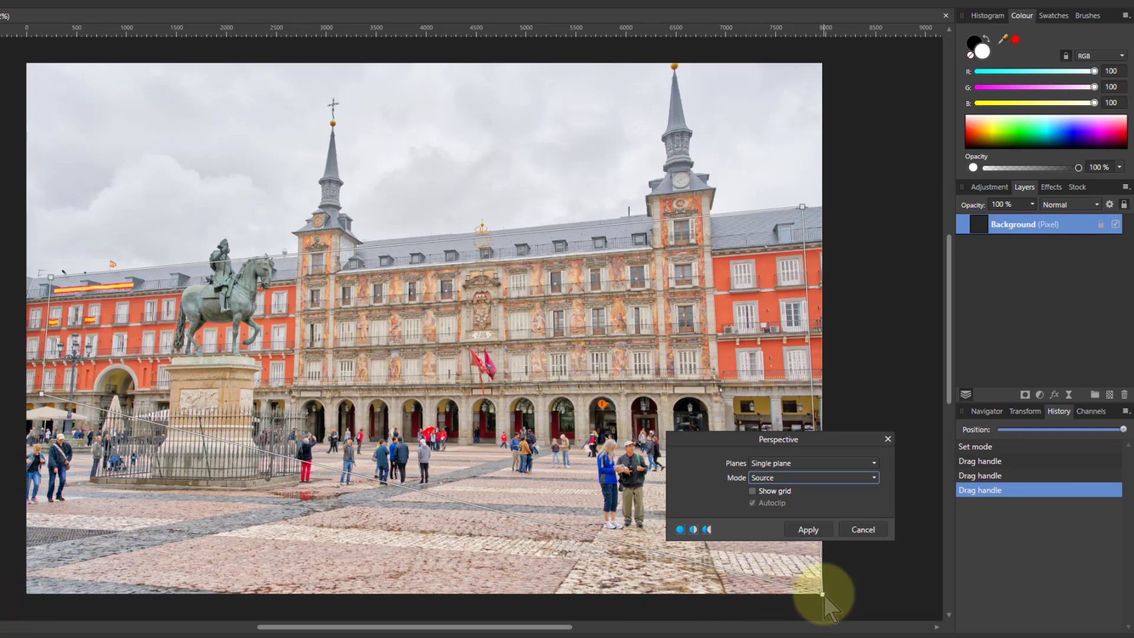
pyautogui.moveTo(821, 593); pyautogui.dragTo(813, 379)
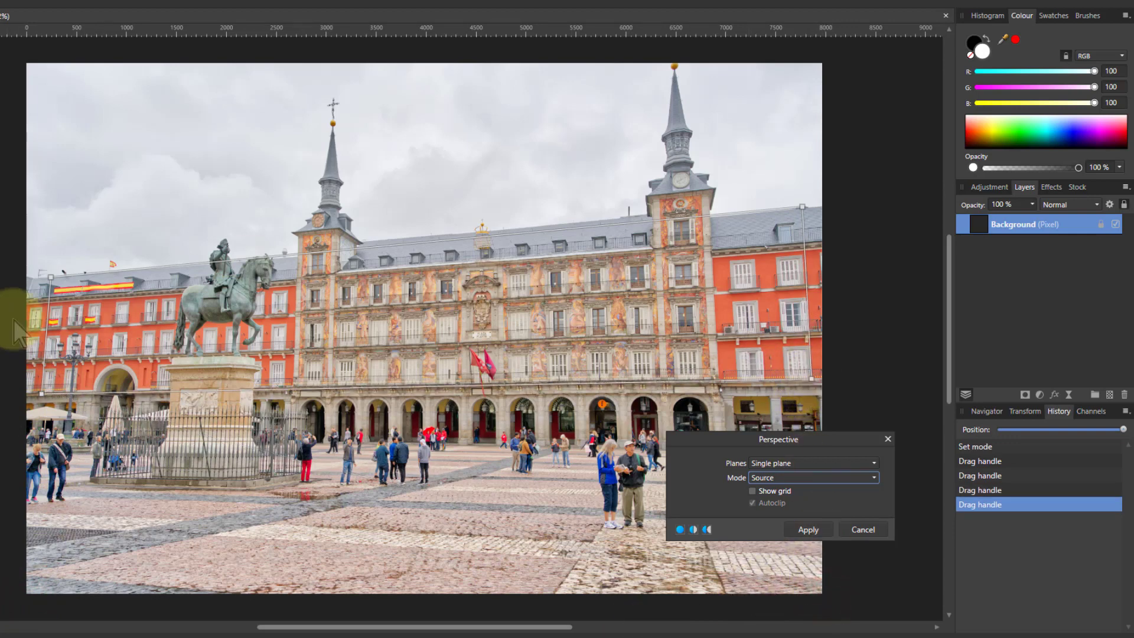
# Fine-tune the upper-left corner of the source plane so its edges follow the roof ridge and the window verticals beneath it
pyautogui.scroll(8, 46, 298)
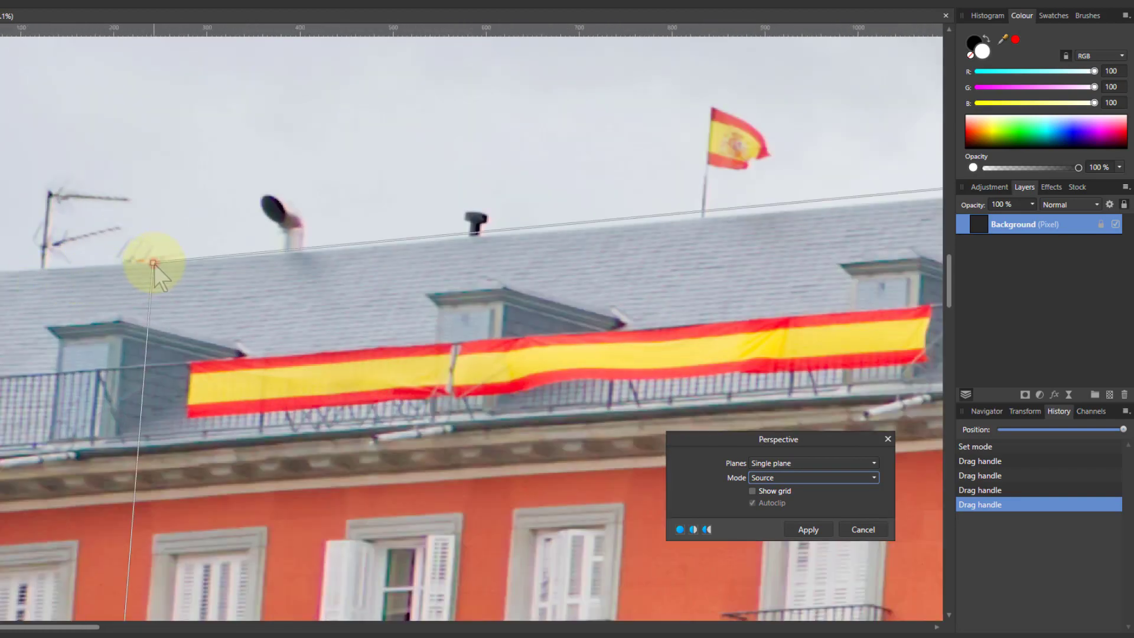
pyautogui.moveTo(153, 263); pyautogui.dragTo(152, 267)
pyautogui.scroll(-5, 132, 461)
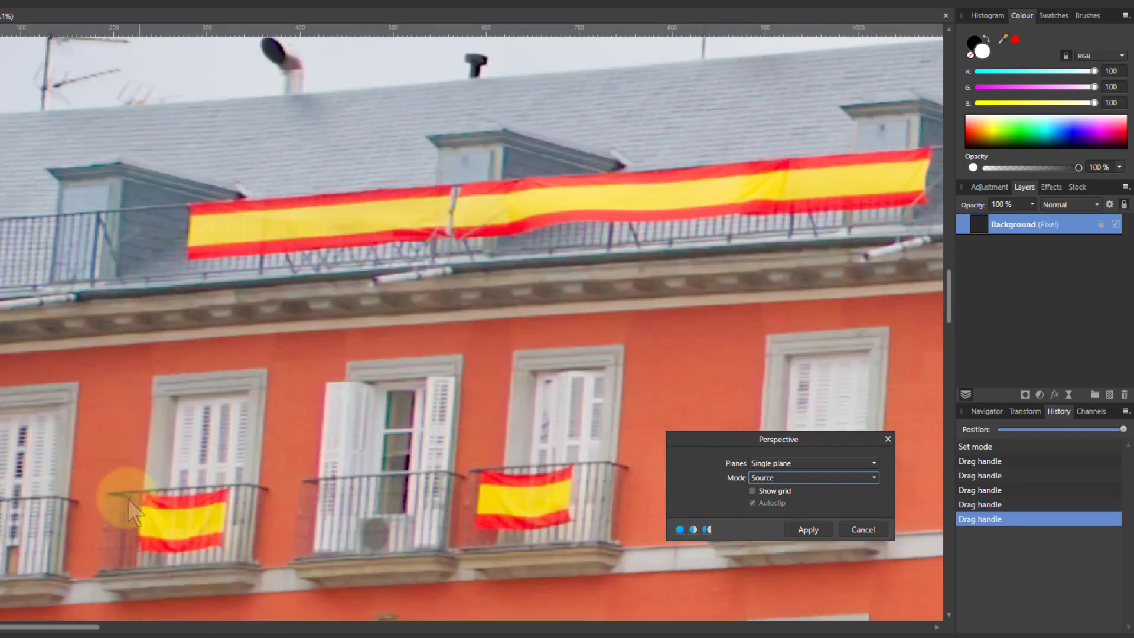
pyautogui.scroll(-4, 131, 512)
pyautogui.scroll(5, 165, 248)
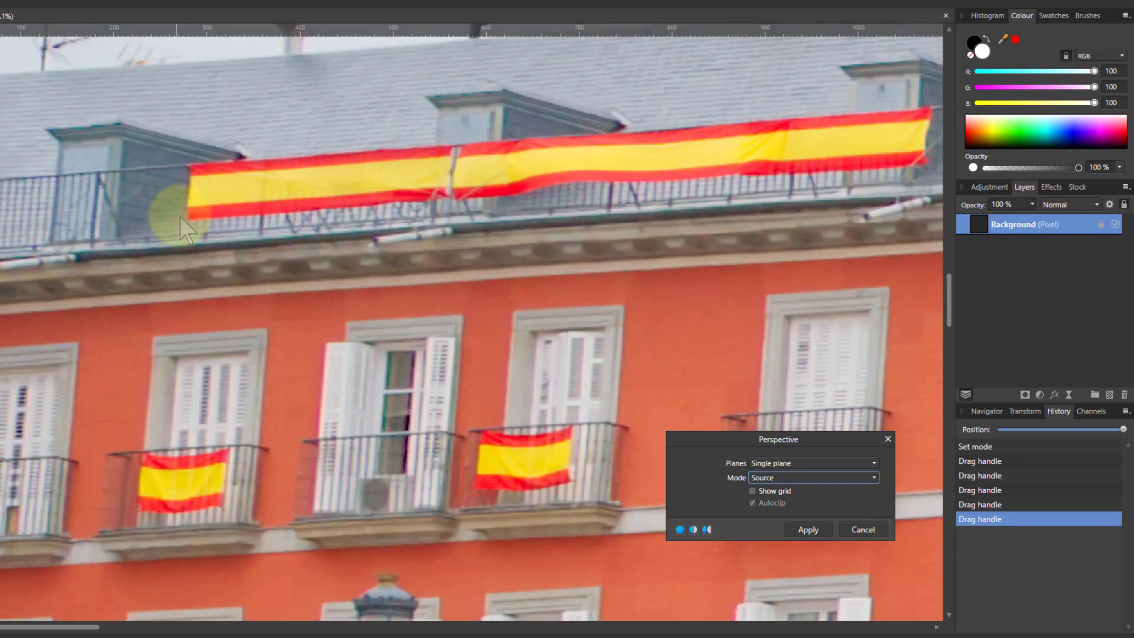
pyautogui.moveTo(151, 146); pyautogui.dragTo(181, 145)
# Align the lower-left corner of the source plane with the ledge at the base of the lowest balcony
pyautogui.scroll(-8, 115, 529)
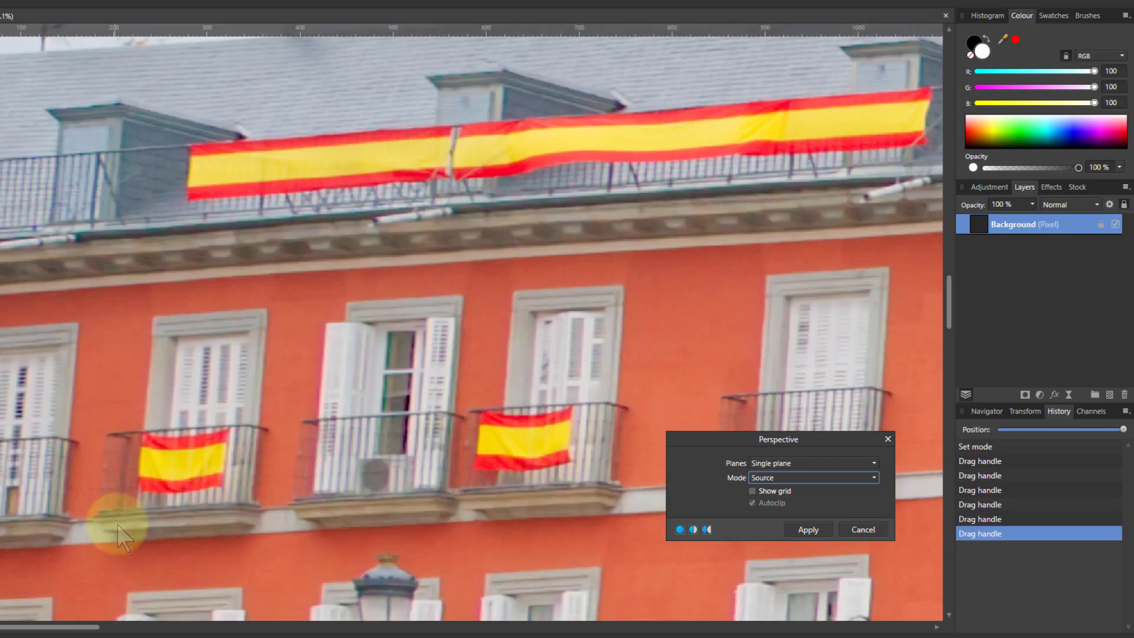
pyautogui.scroll(-10, 109, 535)
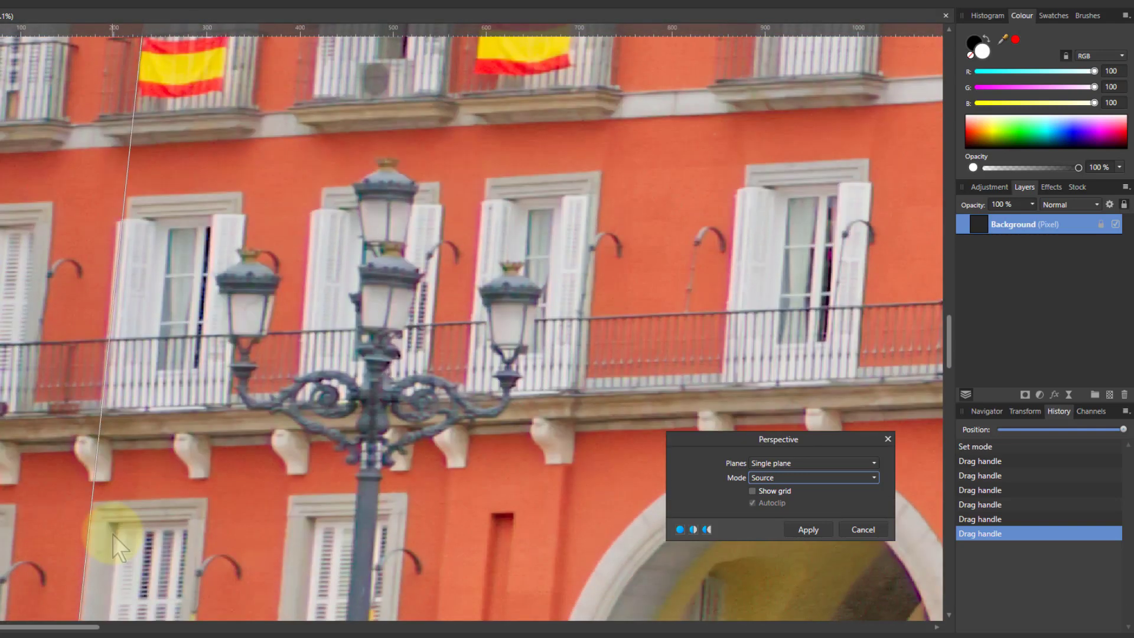
pyautogui.scroll(-1, 111, 530)
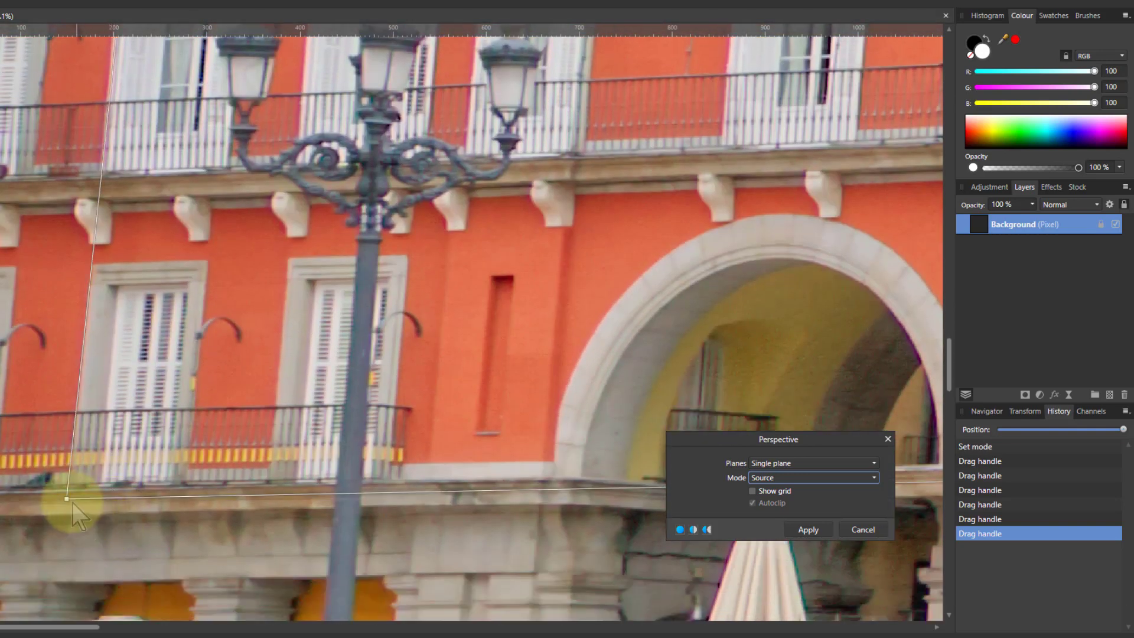
pyautogui.moveTo(67, 499); pyautogui.dragTo(69, 489)
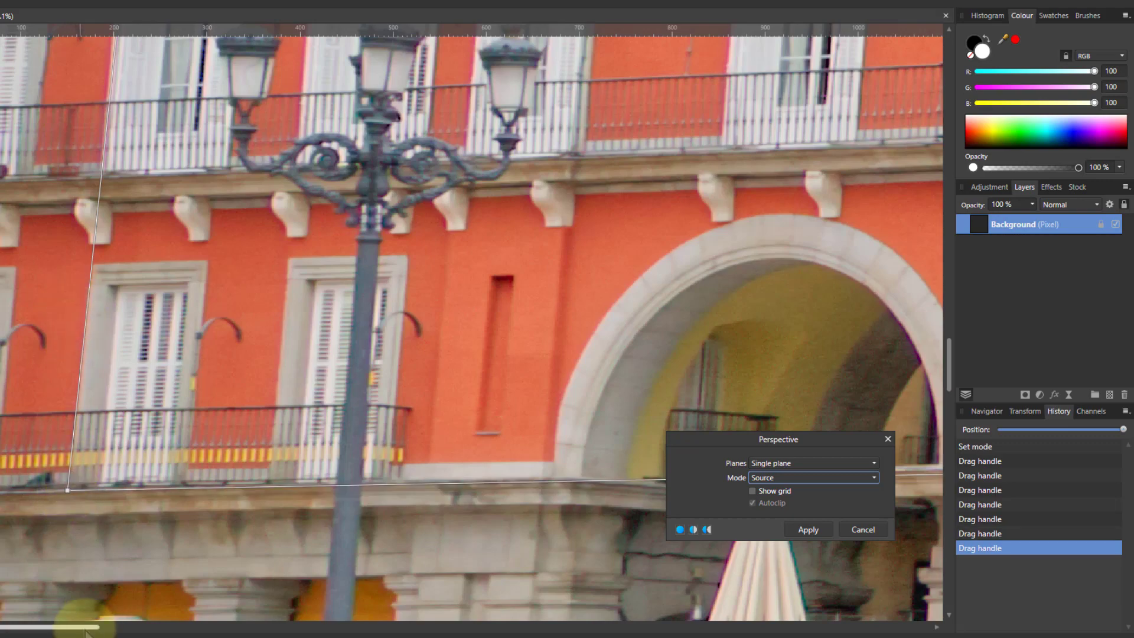
# Align the two right-hand corners of the source plane with the lowest balcony's ledge and the roof ridge, following the window edge
pyautogui.moveTo(88, 626); pyautogui.dragTo(849, 608)
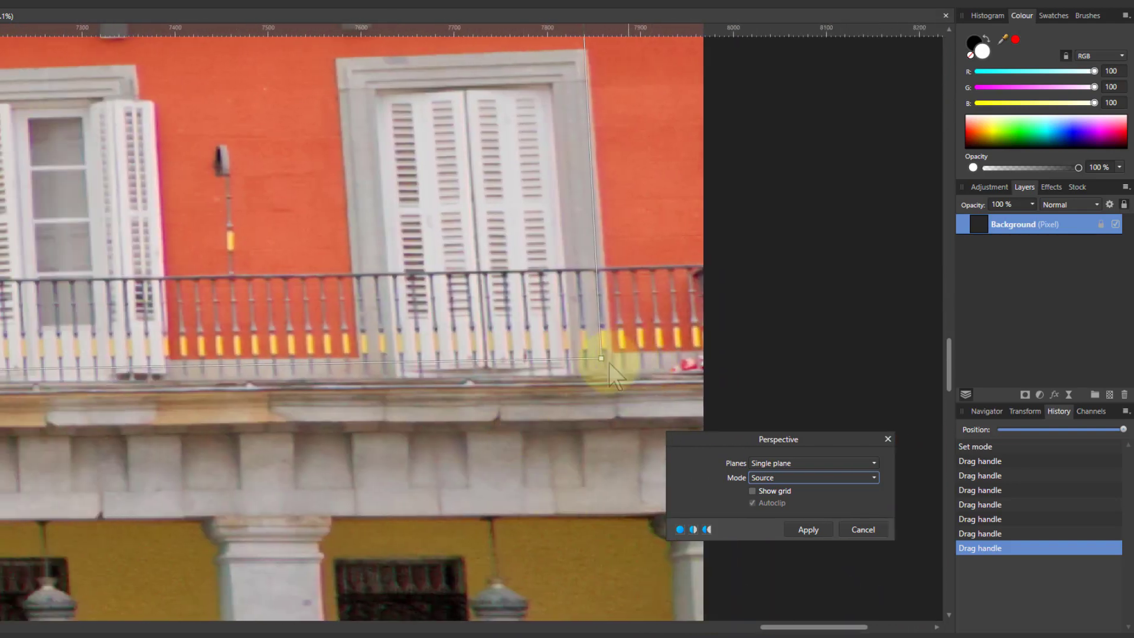
pyautogui.moveTo(601, 358); pyautogui.dragTo(616, 382)
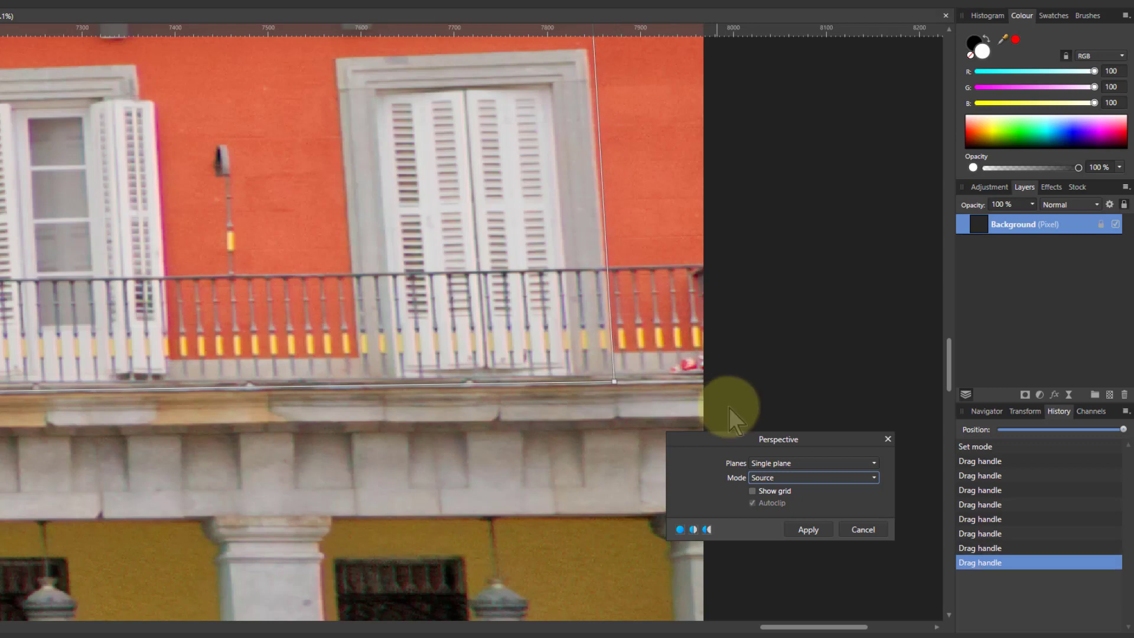
pyautogui.moveTo(948, 350); pyautogui.dragTo(916, 221)
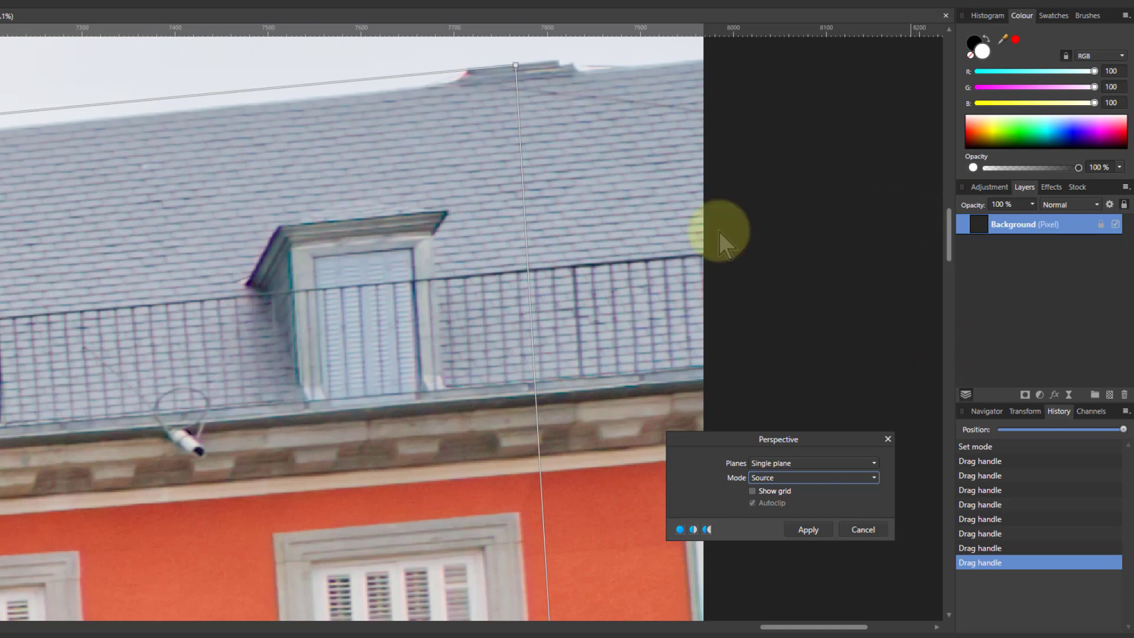
pyautogui.moveTo(515, 66); pyautogui.dragTo(484, 84)
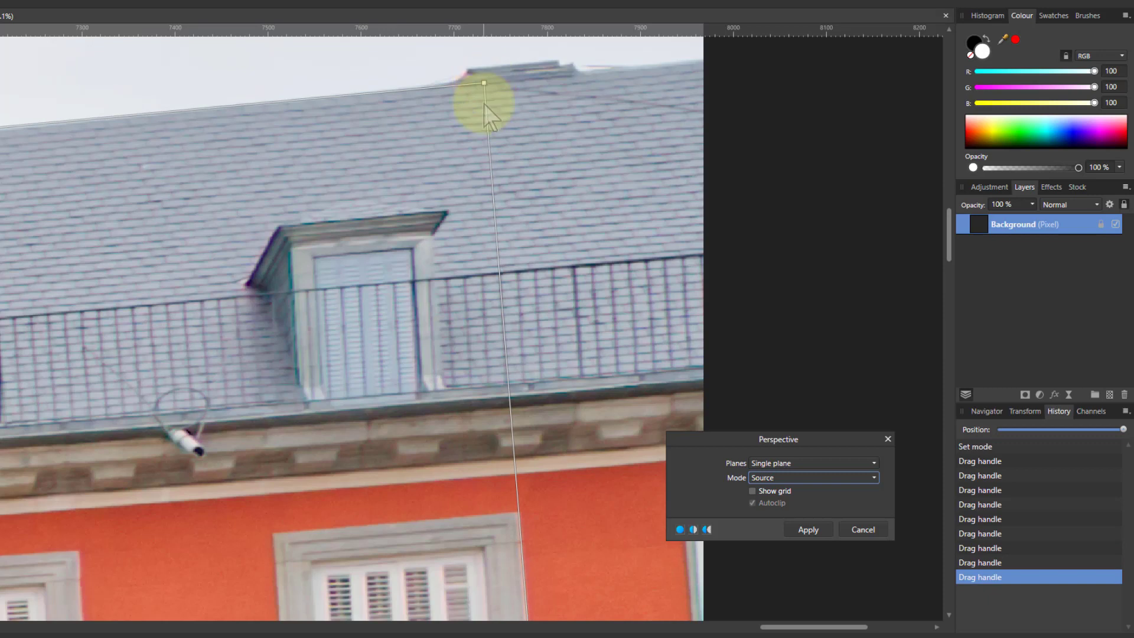
# Switch the perspective to Destination mode, move the plane's corners to level the roofline and straighten the facade's verticals, and apply the correction
pyautogui.hotkey('ctrl', '0')
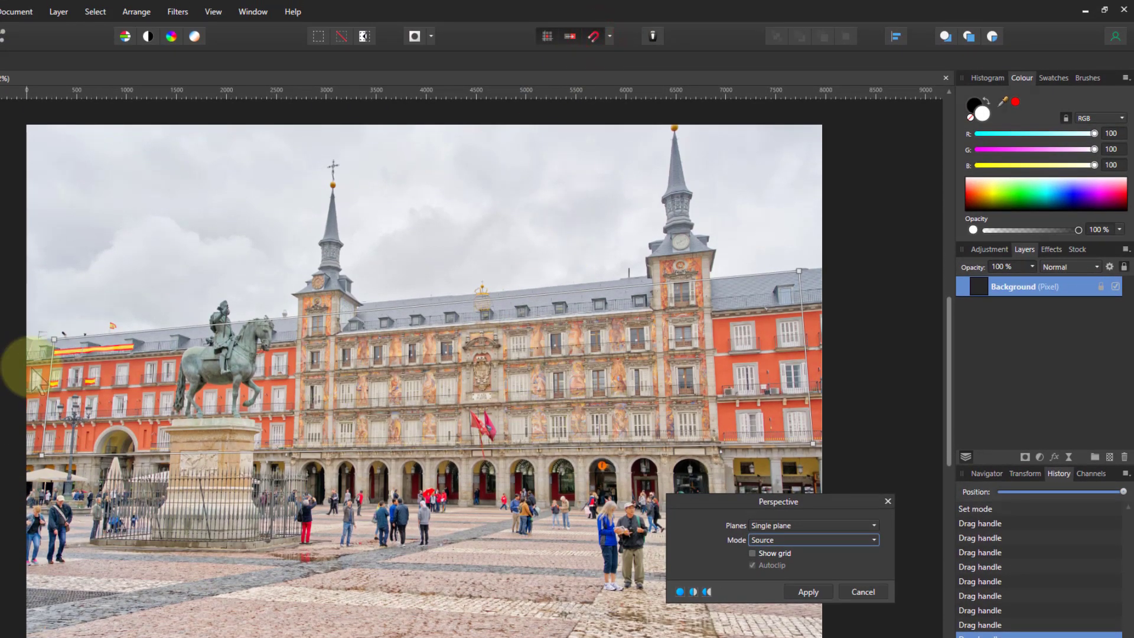
pyautogui.moveTo(53, 338); pyautogui.dragTo(43, 336)
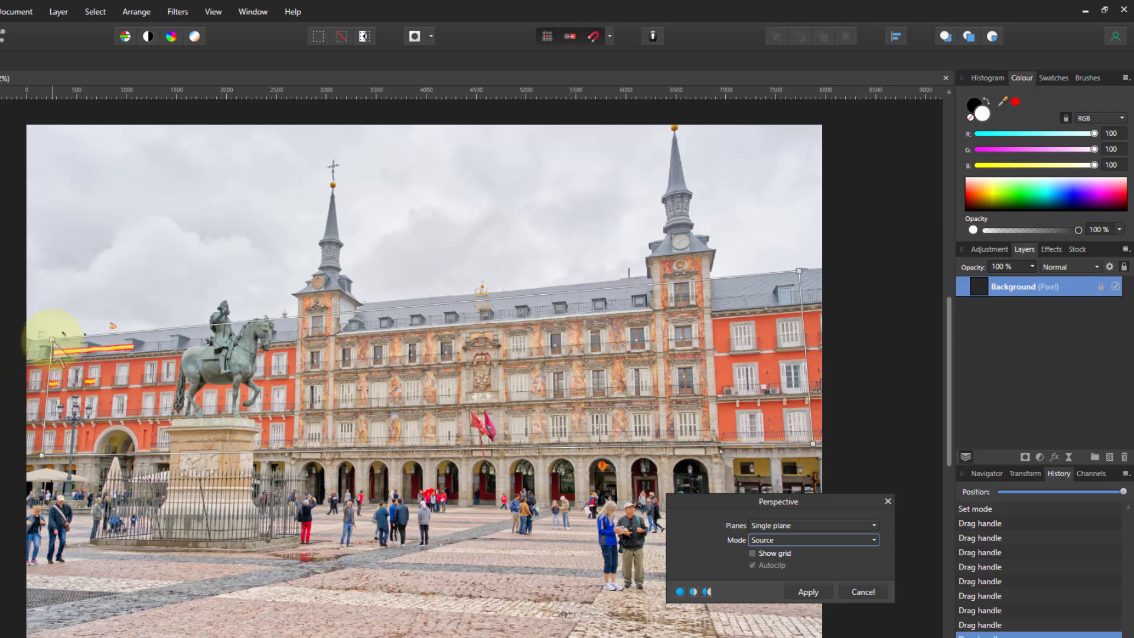
pyautogui.click(762, 540)
pyautogui.click(760, 554)
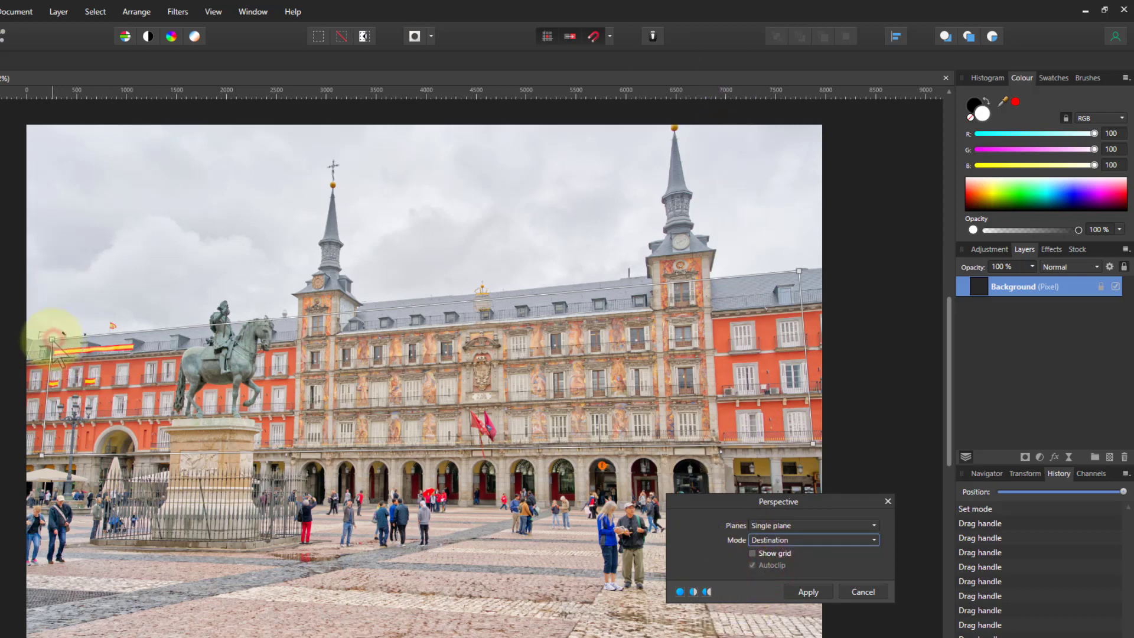
pyautogui.moveTo(49, 342); pyautogui.dragTo(42, 341)
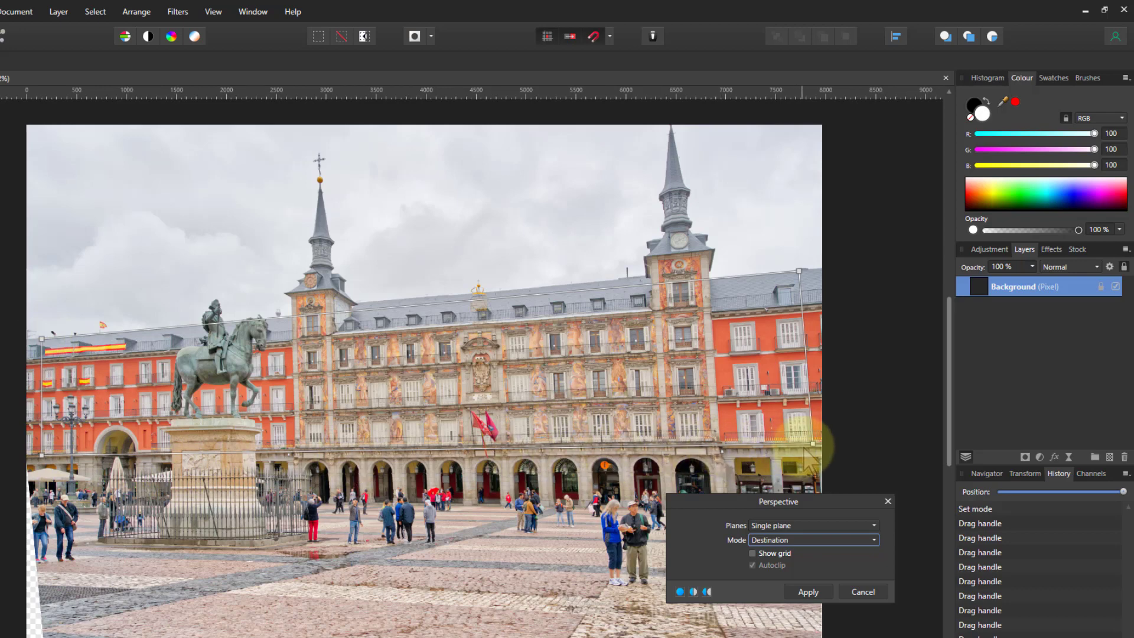
pyautogui.moveTo(812, 444); pyautogui.dragTo(799, 455)
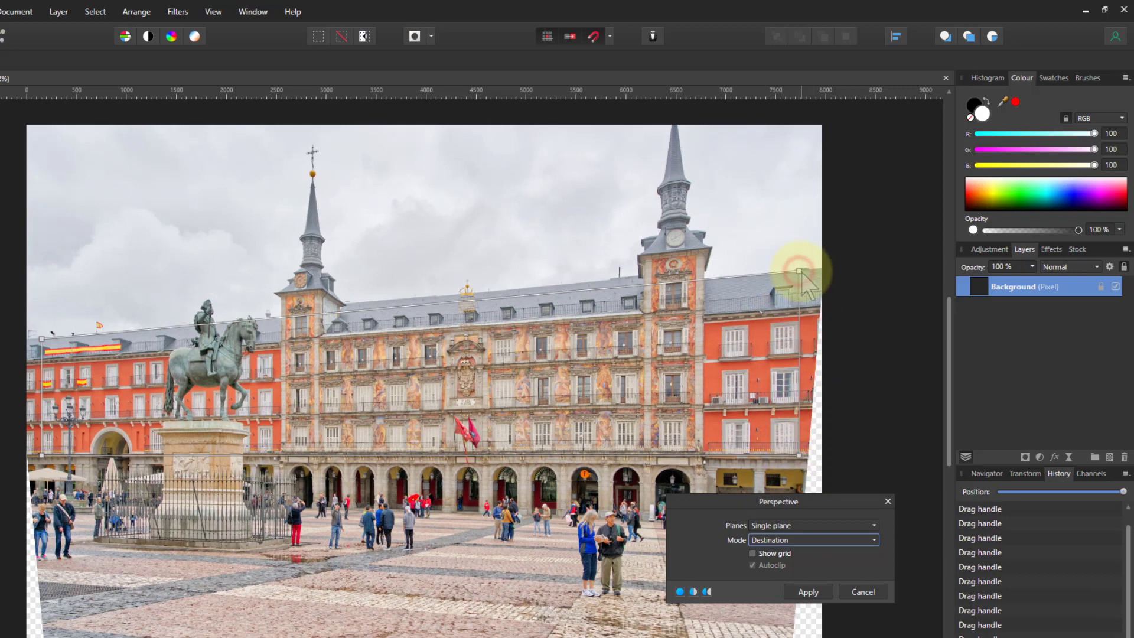
pyautogui.moveTo(800, 271); pyautogui.dragTo(800, 341)
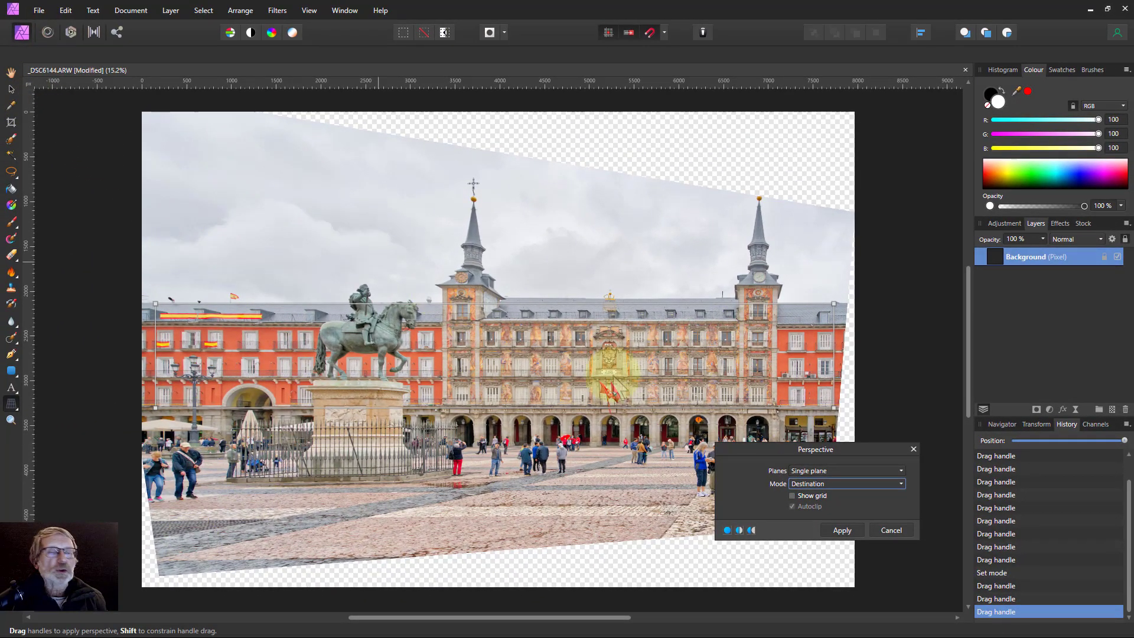
pyautogui.click(842, 530)
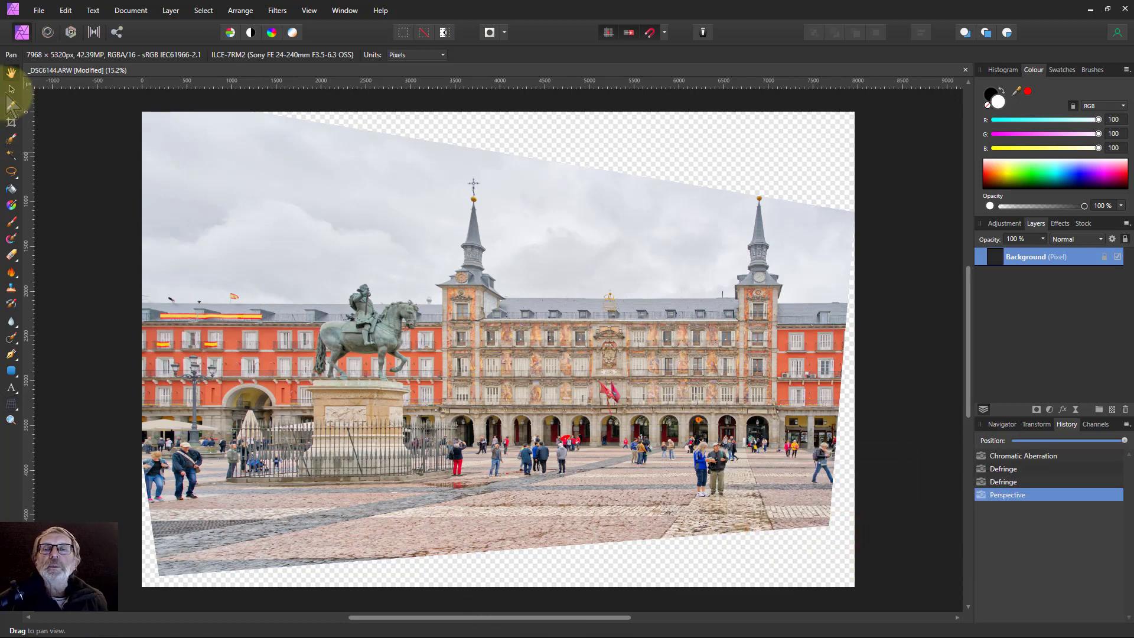
# Check the roofline's level against a temporary horizontal guide placed along the roof, and remove the guide
pyautogui.click(12, 88)
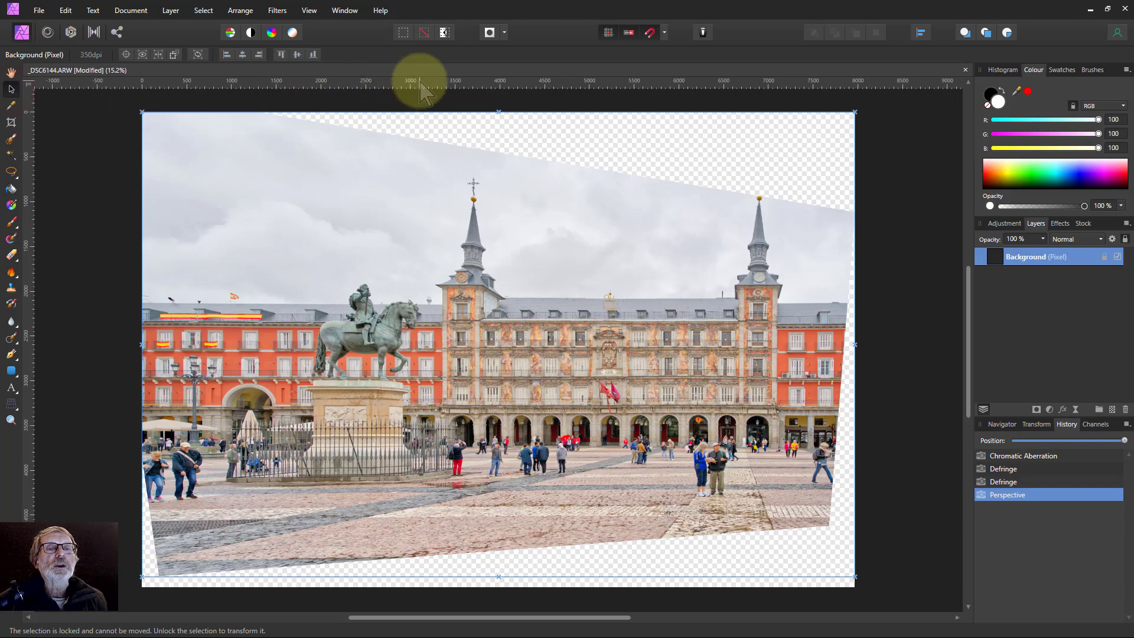
pyautogui.click(309, 10)
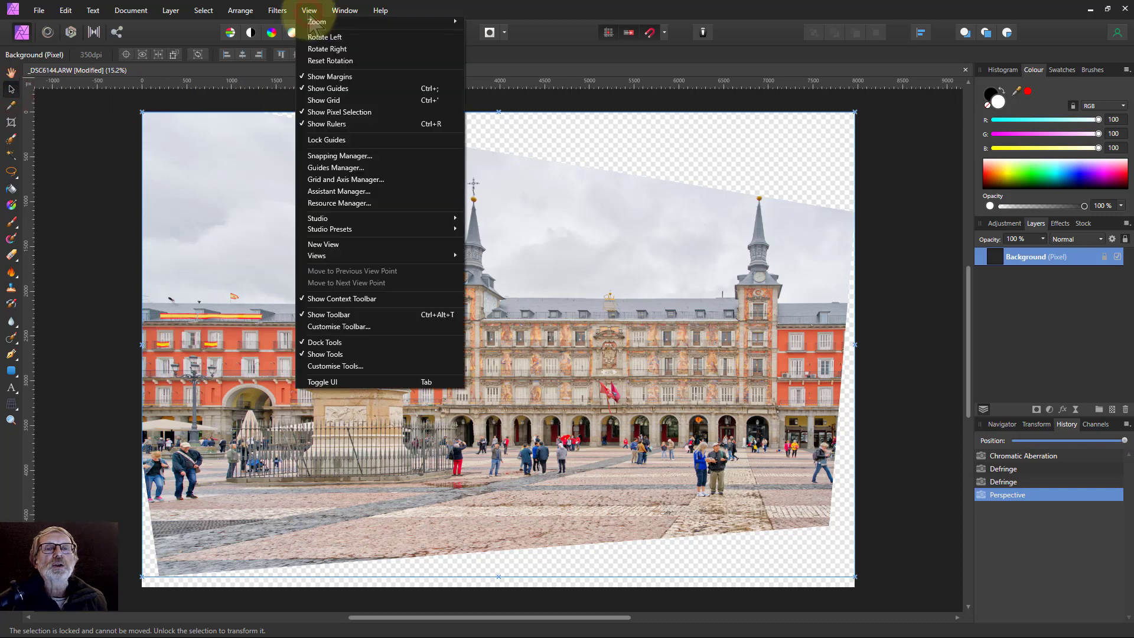
pyautogui.click(482, 84)
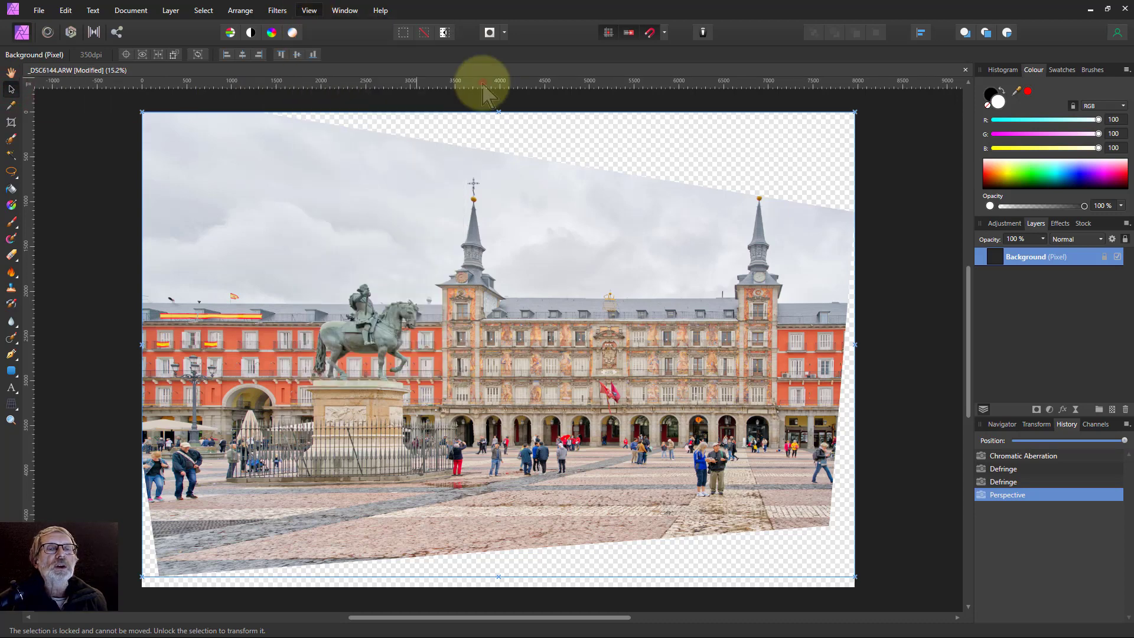
pyautogui.moveTo(483, 84); pyautogui.dragTo(500, 304)
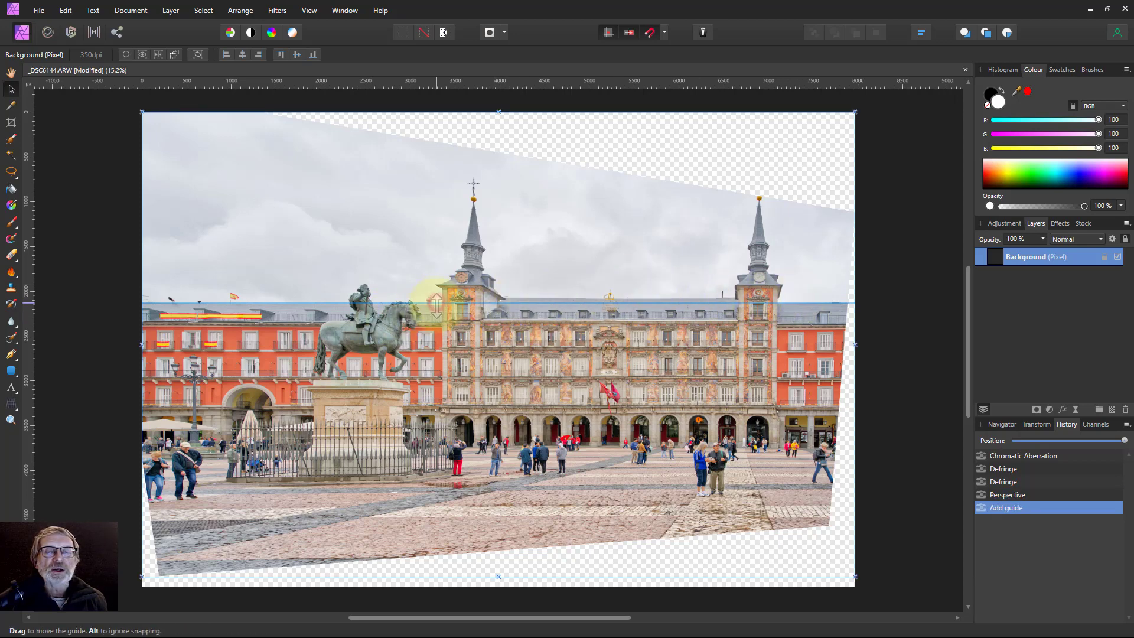
pyautogui.moveTo(436, 305); pyautogui.dragTo(397, 48)
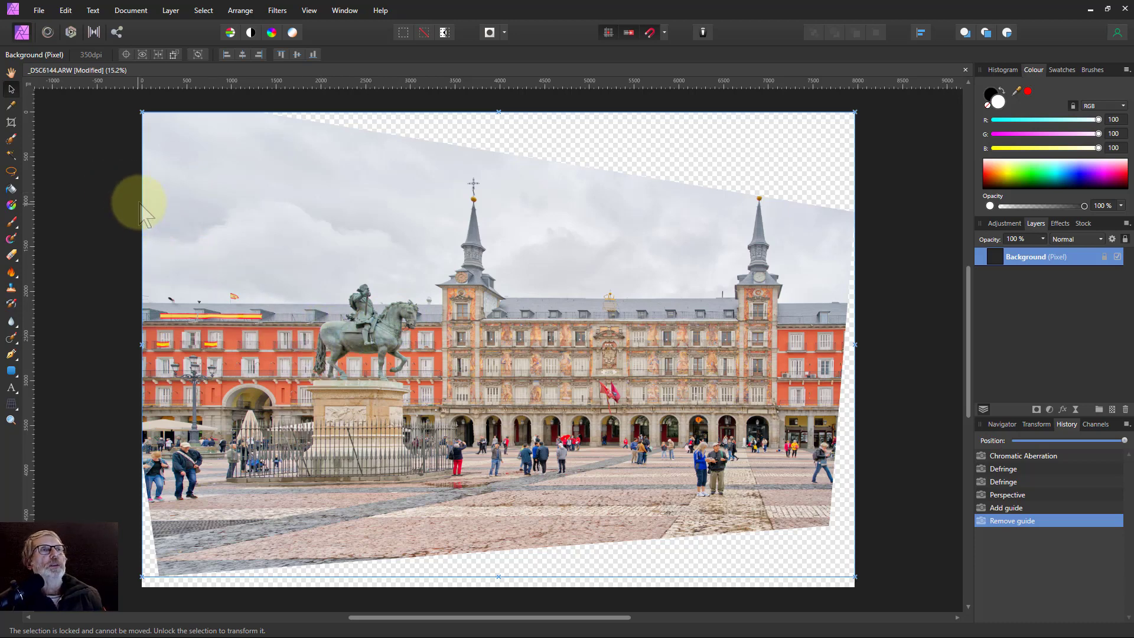
# Crop the photo to 6048 x 3881 px around the statue and both towers, leaving an empty wedge above the right-hand tower, and apply it
pyautogui.click(11, 122)
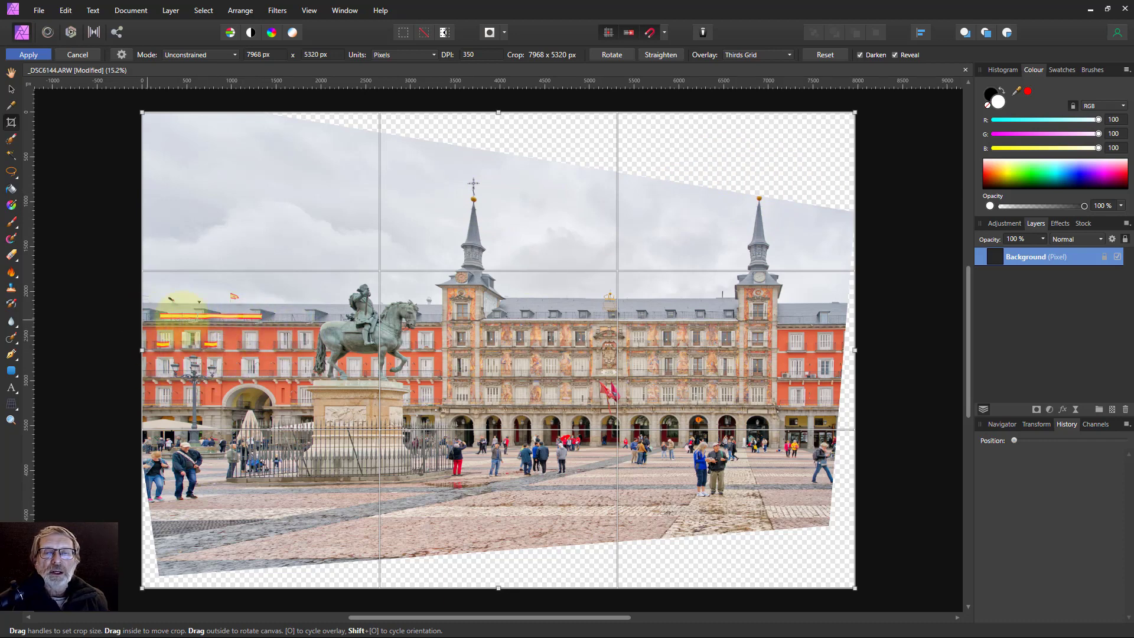
pyautogui.moveTo(141, 350); pyautogui.dragTo(285, 350)
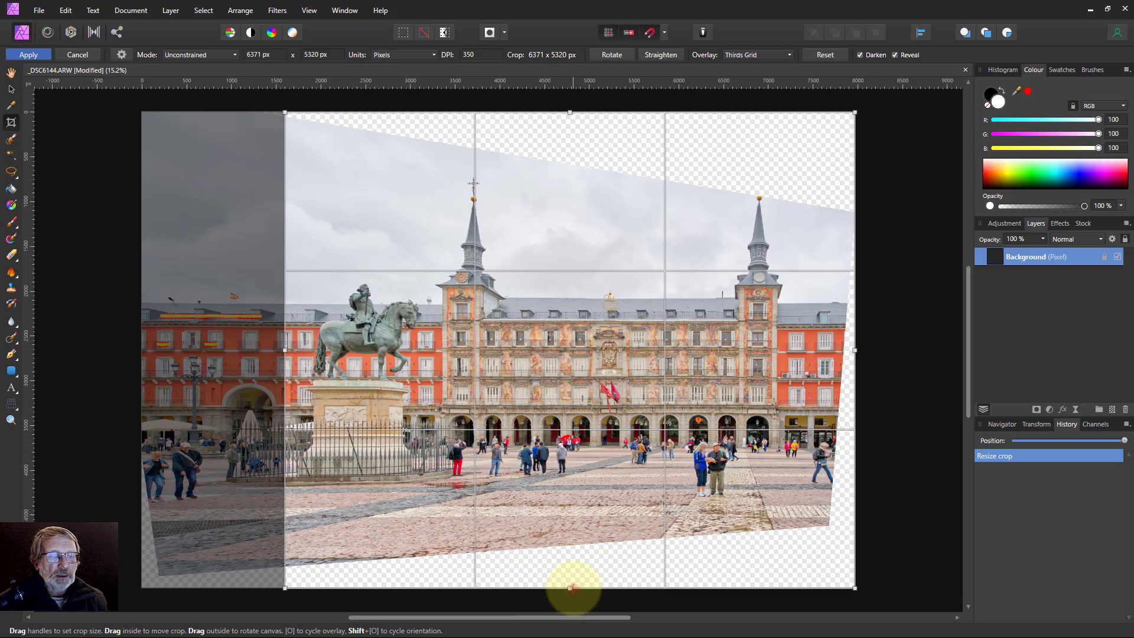
pyautogui.moveTo(571, 587); pyautogui.dragTo(571, 500)
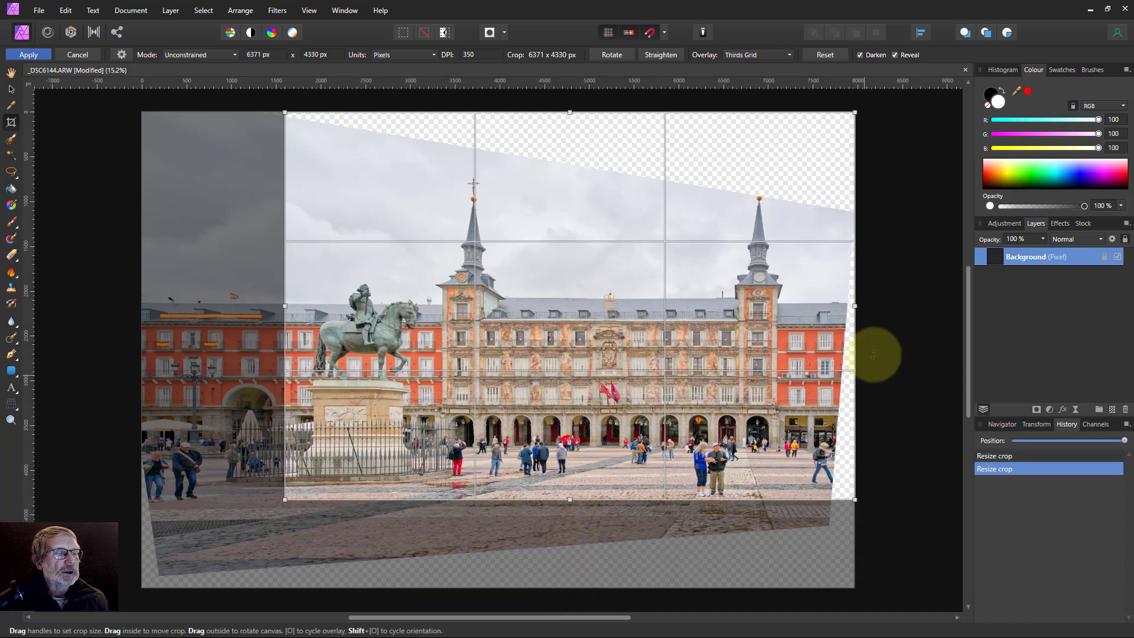
pyautogui.moveTo(854, 306); pyautogui.dragTo(825, 305)
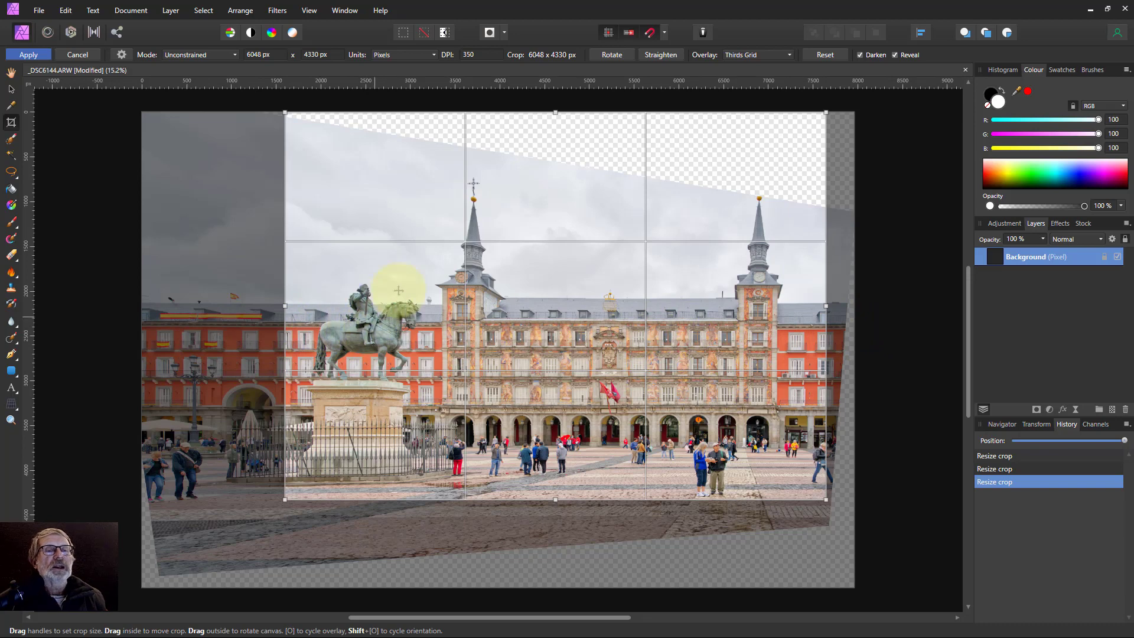
pyautogui.moveTo(555, 113); pyautogui.dragTo(555, 152)
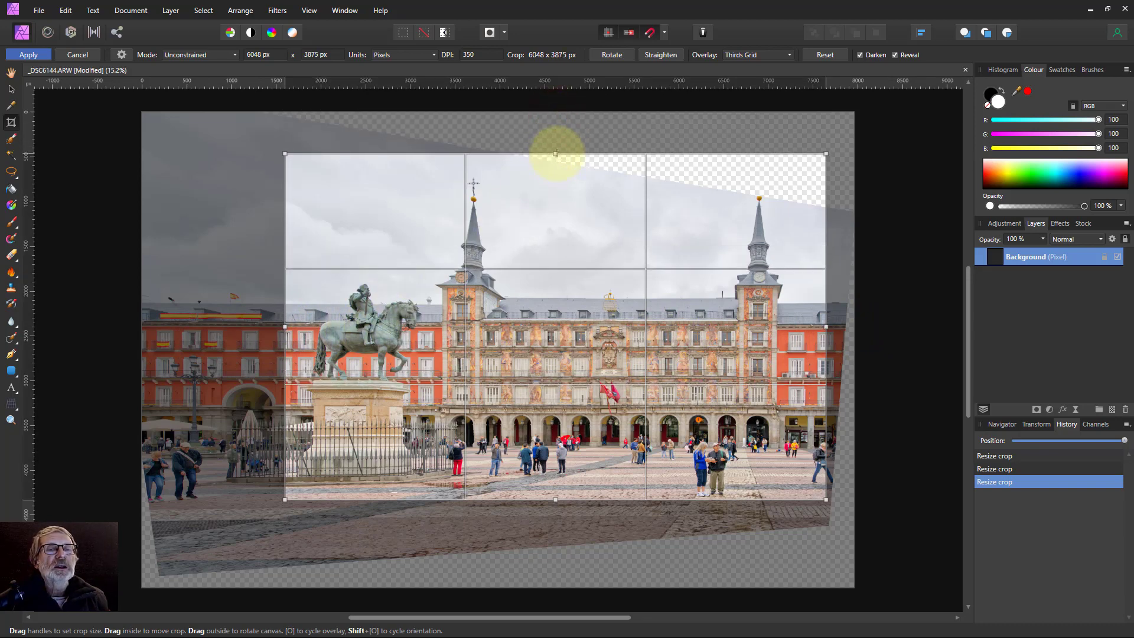
pyautogui.click(555, 152)
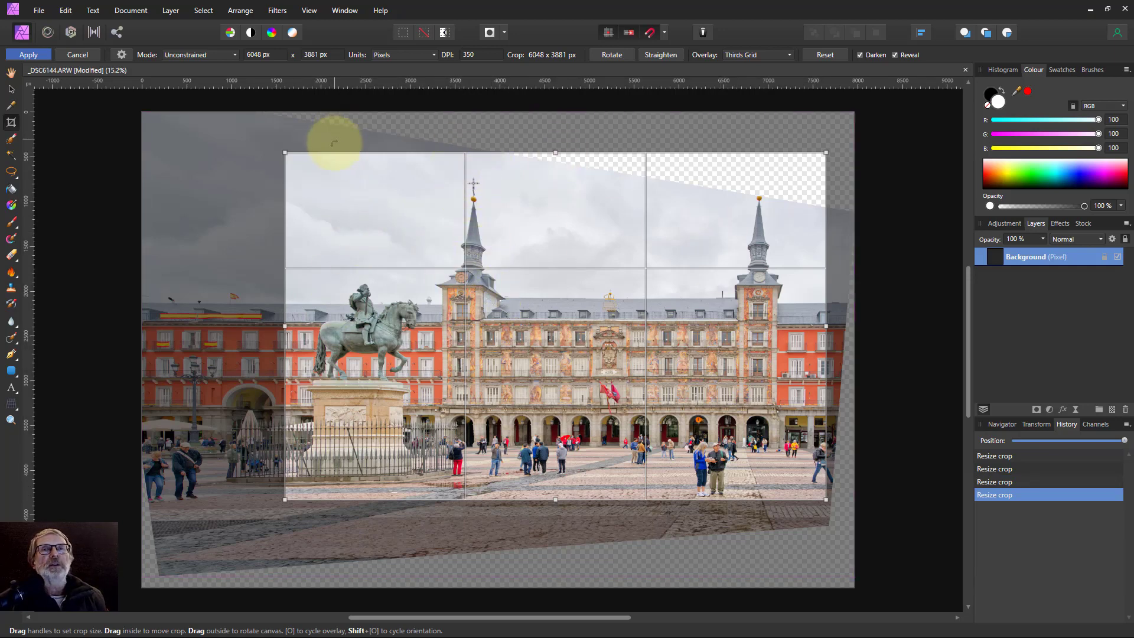
pyautogui.click(28, 55)
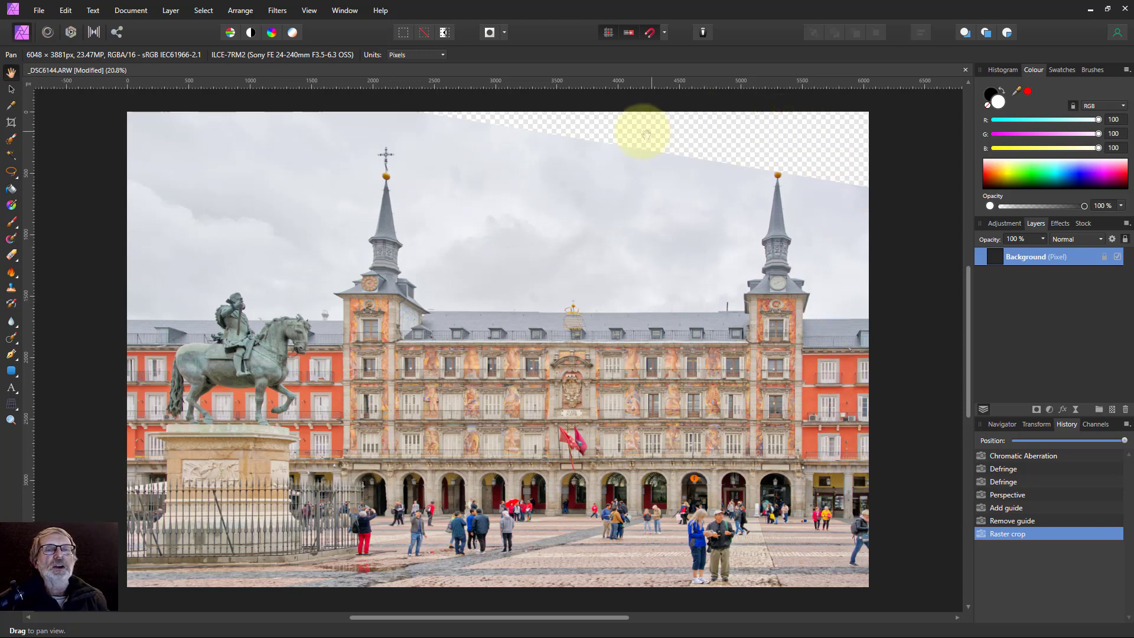
# Select the partially transparent wedge in the sky by alpha range and inpaint it
pyautogui.click(203, 10)
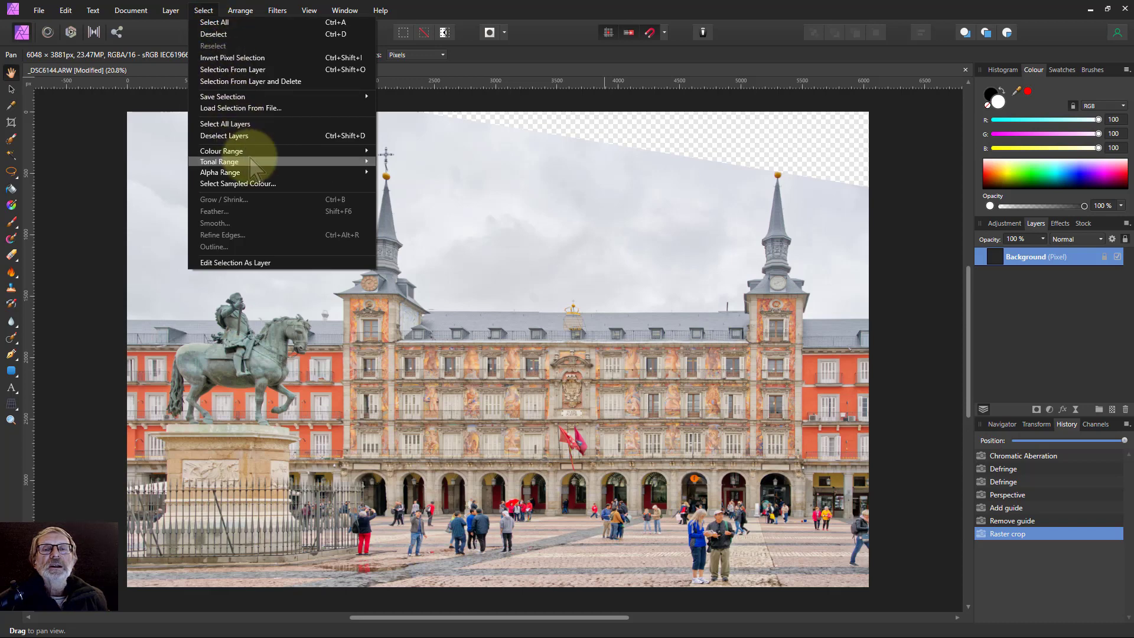
pyautogui.moveTo(264, 172)
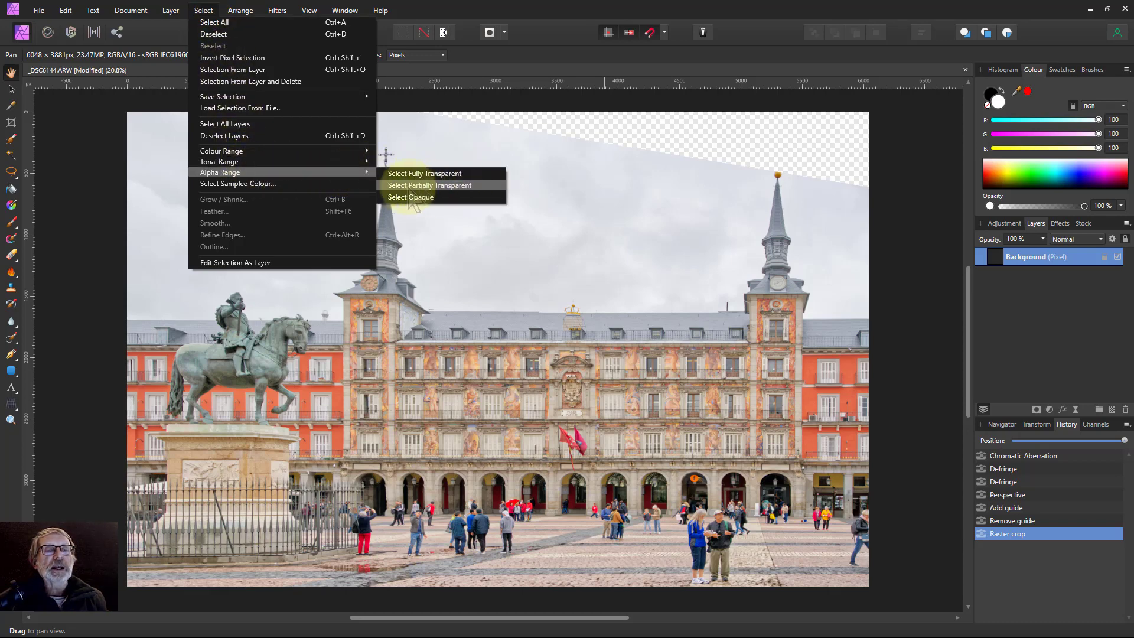
pyautogui.click(444, 186)
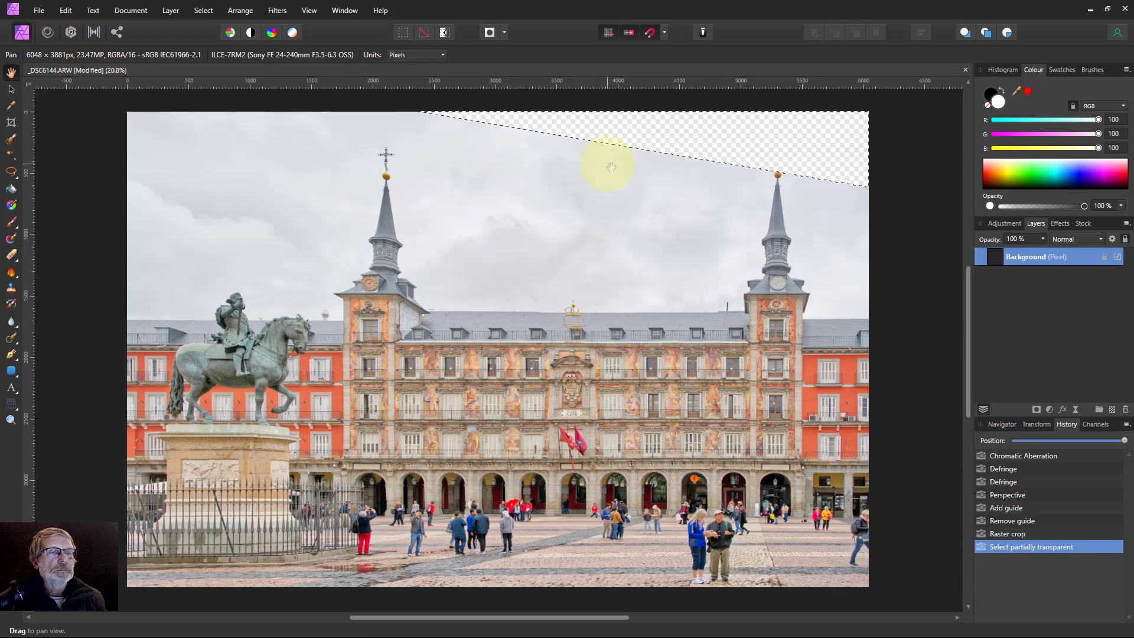
pyautogui.click(66, 11)
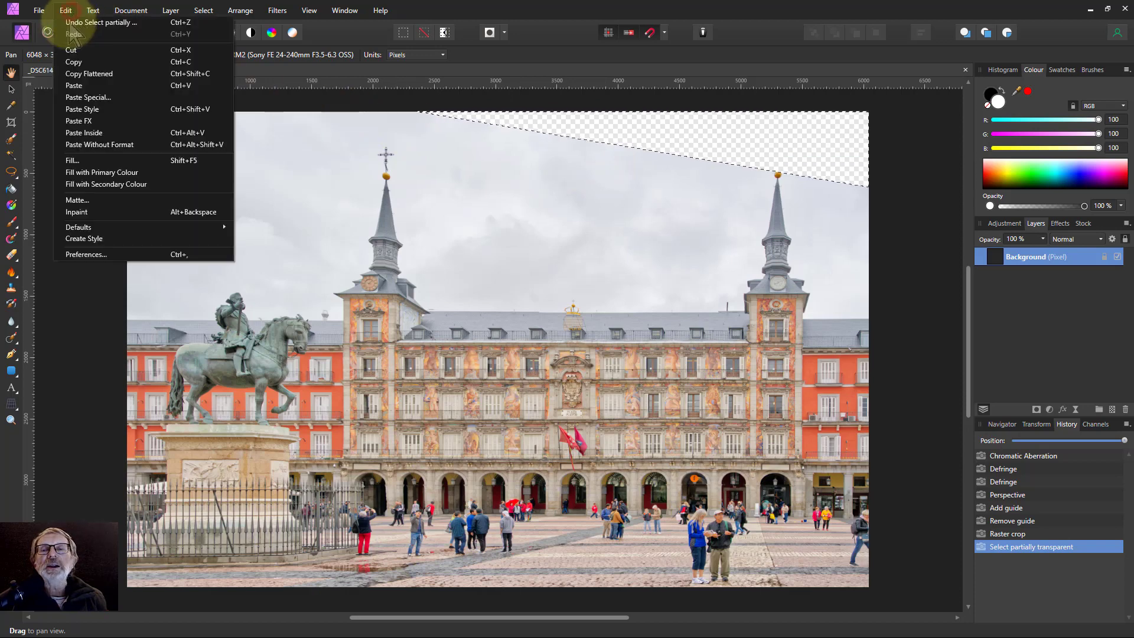
pyautogui.click(84, 212)
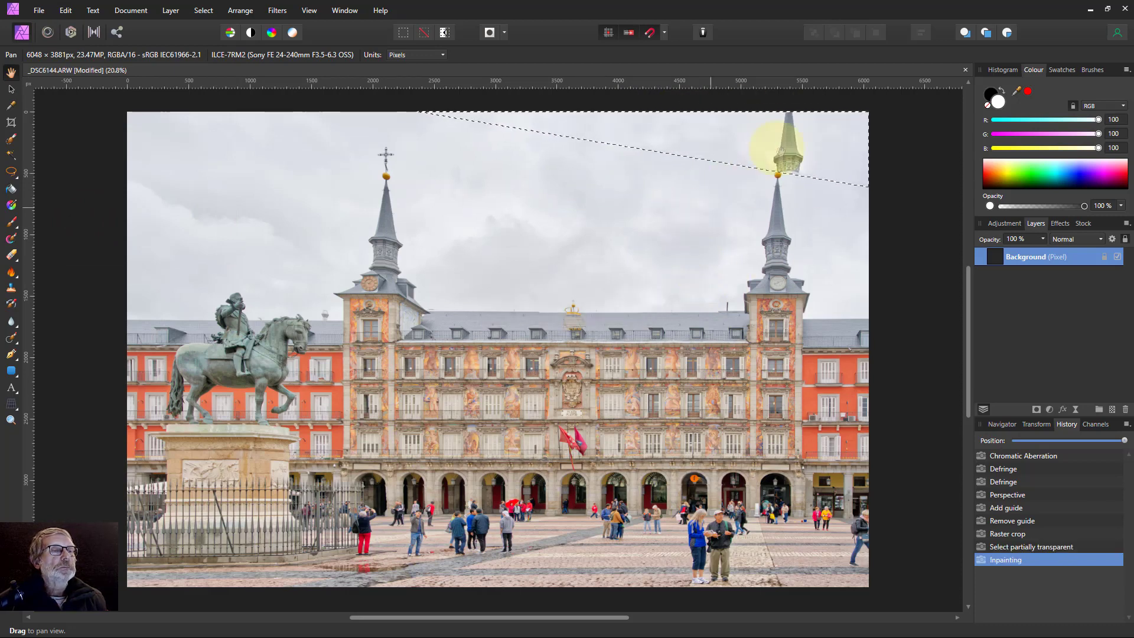
# Paint out the duplicated spire above the right-hand tower with the Inpainting Brush at about 284 px wide, and clear the selection
pyautogui.click(13, 339)
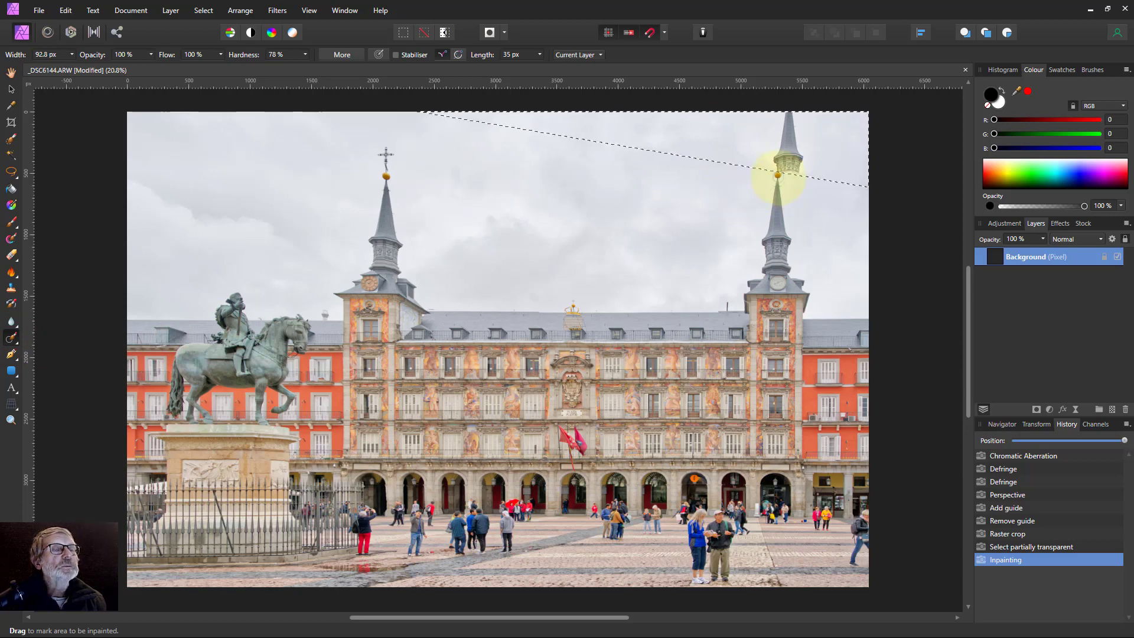
pyautogui.moveTo(791, 133); pyautogui.dragTo(795, 161)
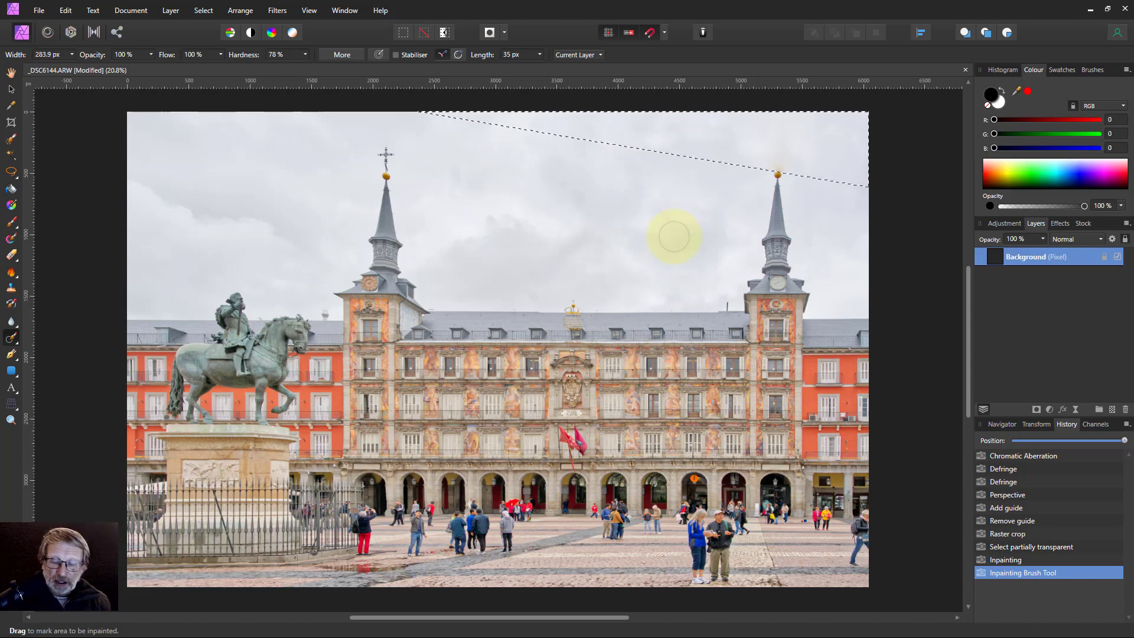
pyautogui.hotkey('ctrl', 'd')
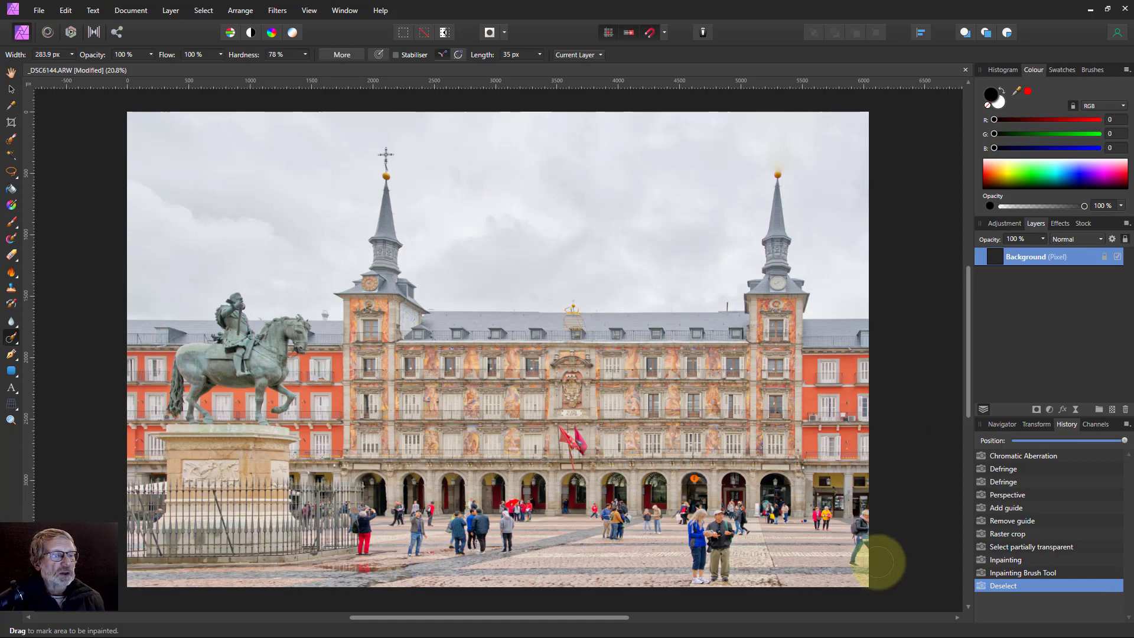
# Paint out the person walking at the photo's right edge with the Inpainting Brush reduced to 126 px wide
pyautogui.scroll(4, 862, 561)
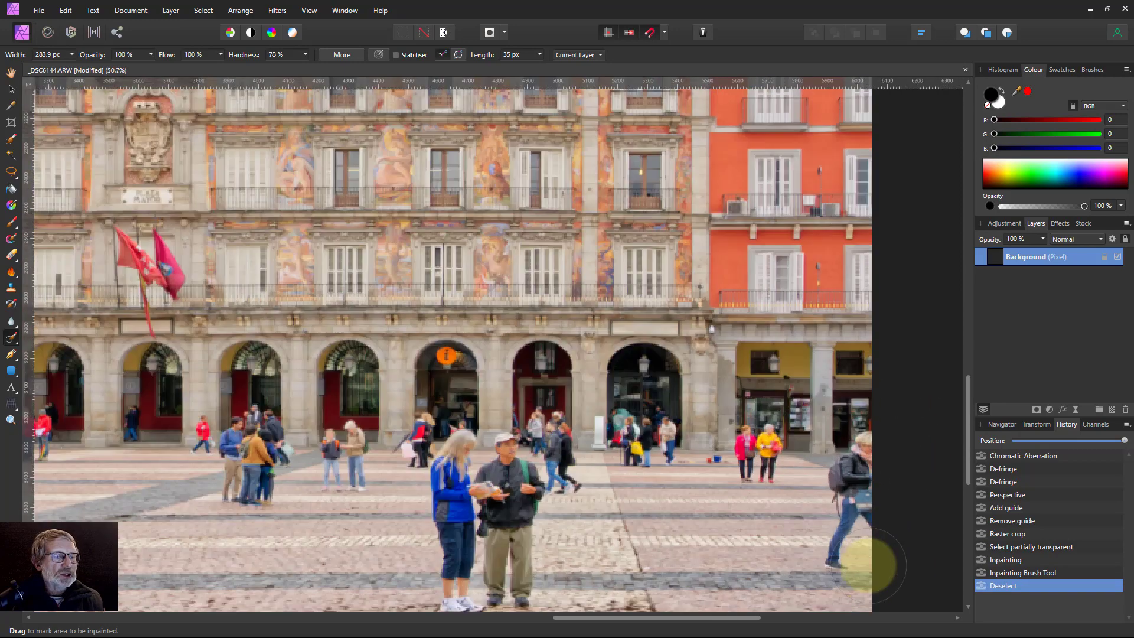
pyautogui.press('[')
pyautogui.press('[')
pyautogui.press('[')
pyautogui.press('[')
pyautogui.press('[')
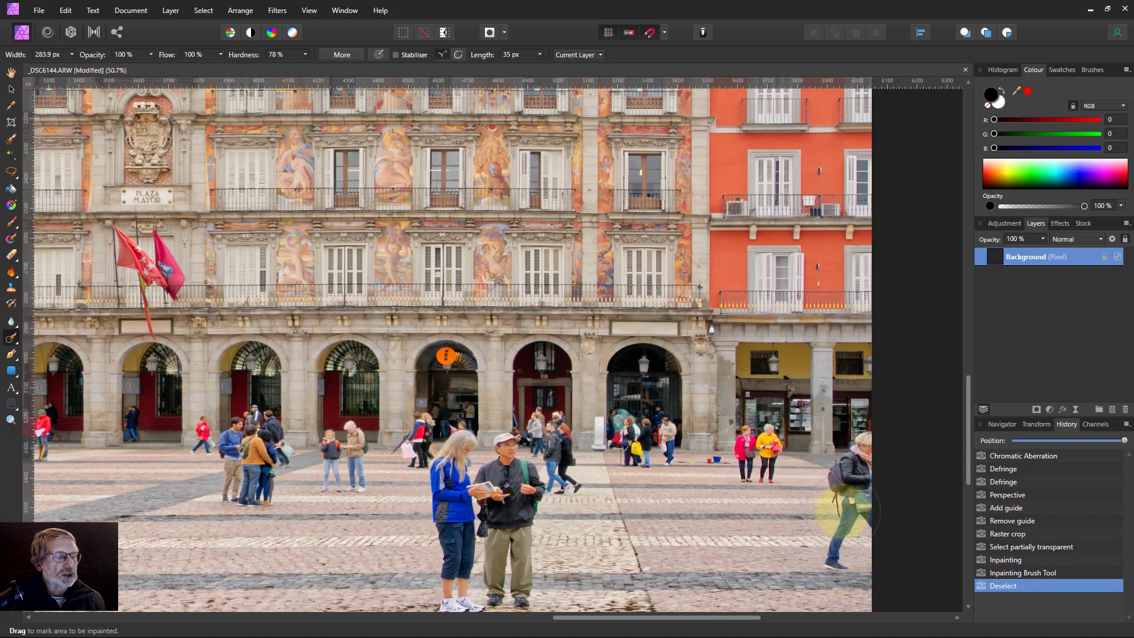
pyautogui.press('[')
pyautogui.press('[')
pyautogui.press('[')
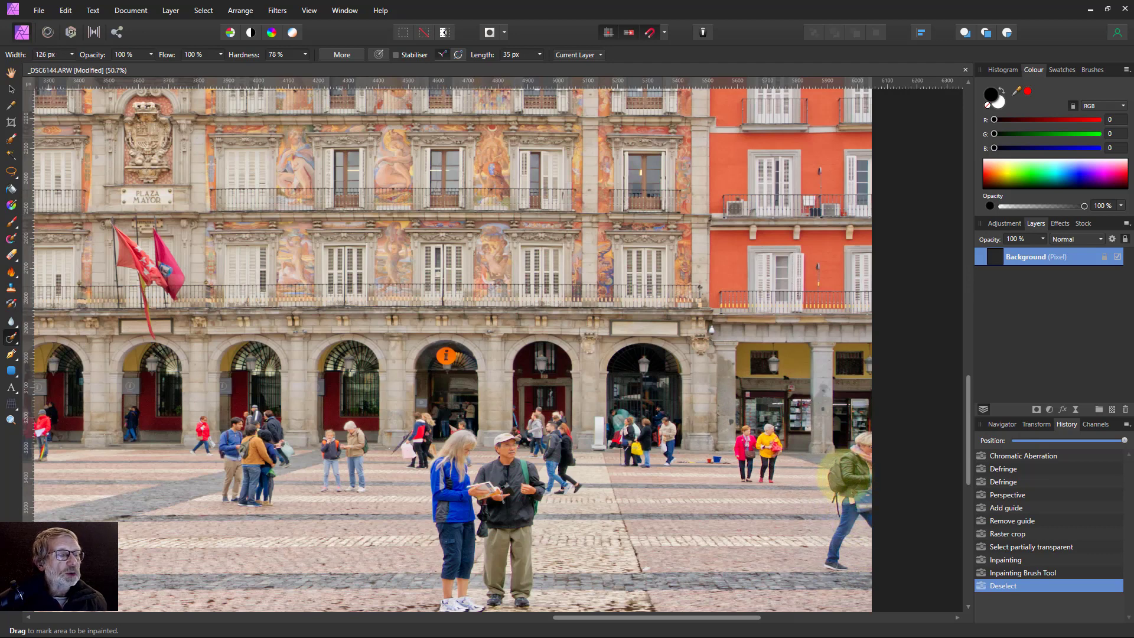
pyautogui.moveTo(839, 467)
pyautogui.mouseDown()
pyautogui.moveTo(878, 523)
pyautogui.moveTo(852, 499)
pyautogui.moveTo(834, 562)
pyautogui.mouseUp()
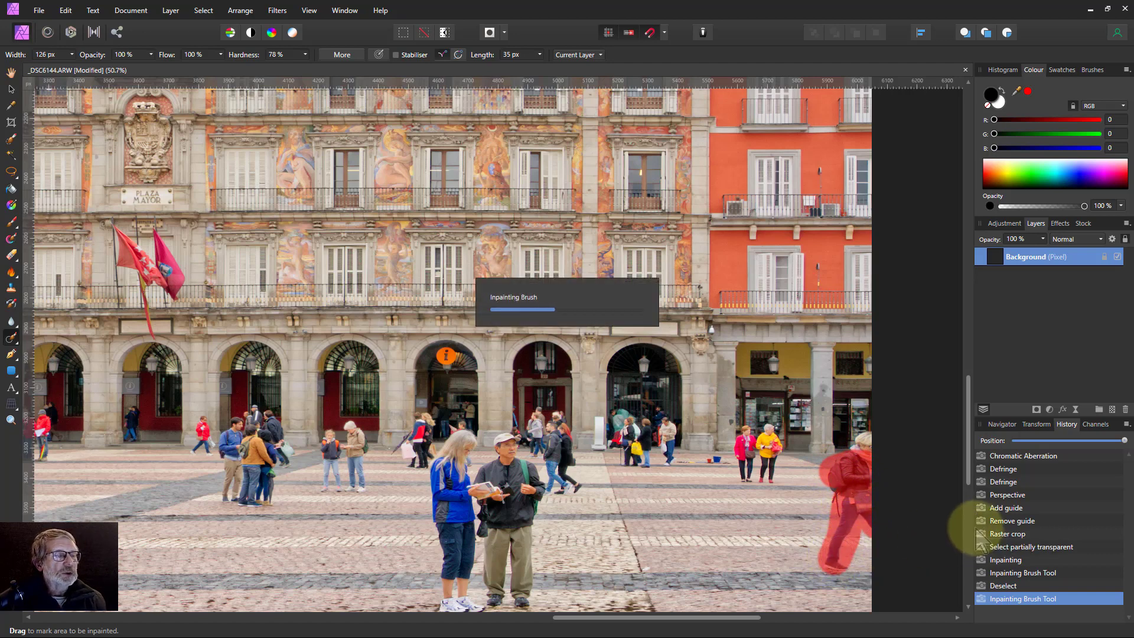
# Inpaint the leftover patches on the paving and the remains of the walker's head at the photo's right edge
pyautogui.click(832, 484)
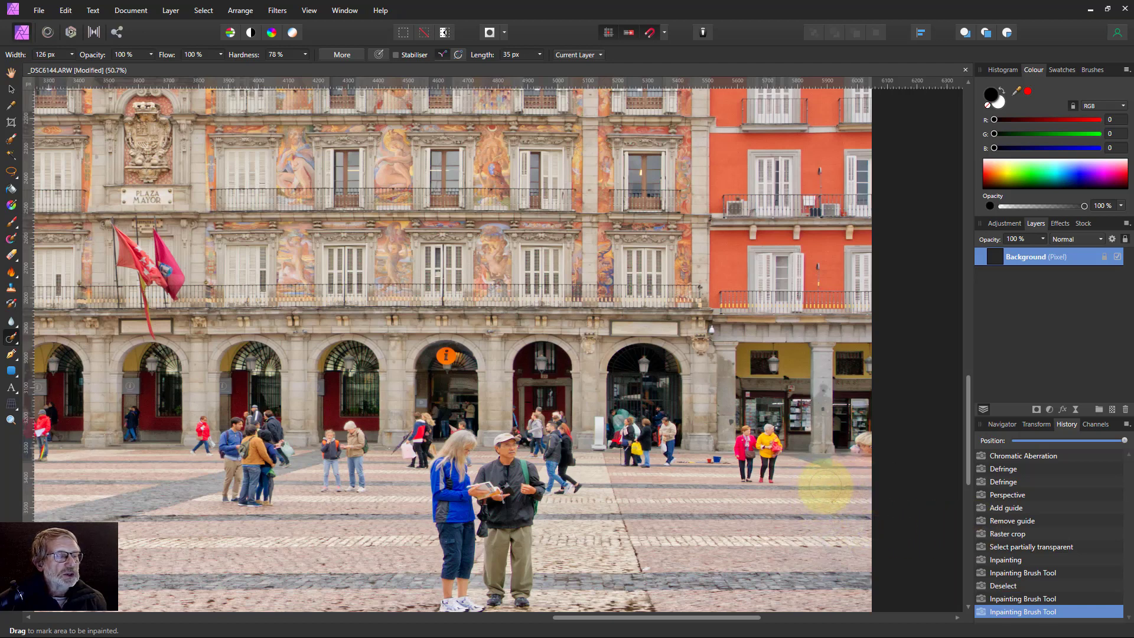
pyautogui.click(822, 473)
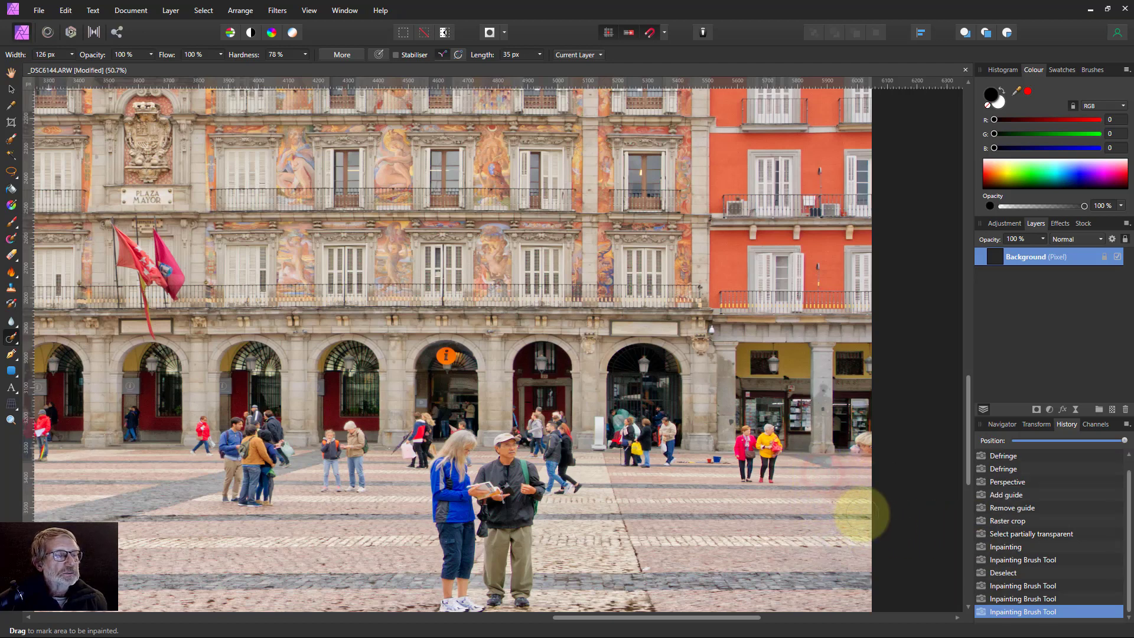
pyautogui.click(808, 471)
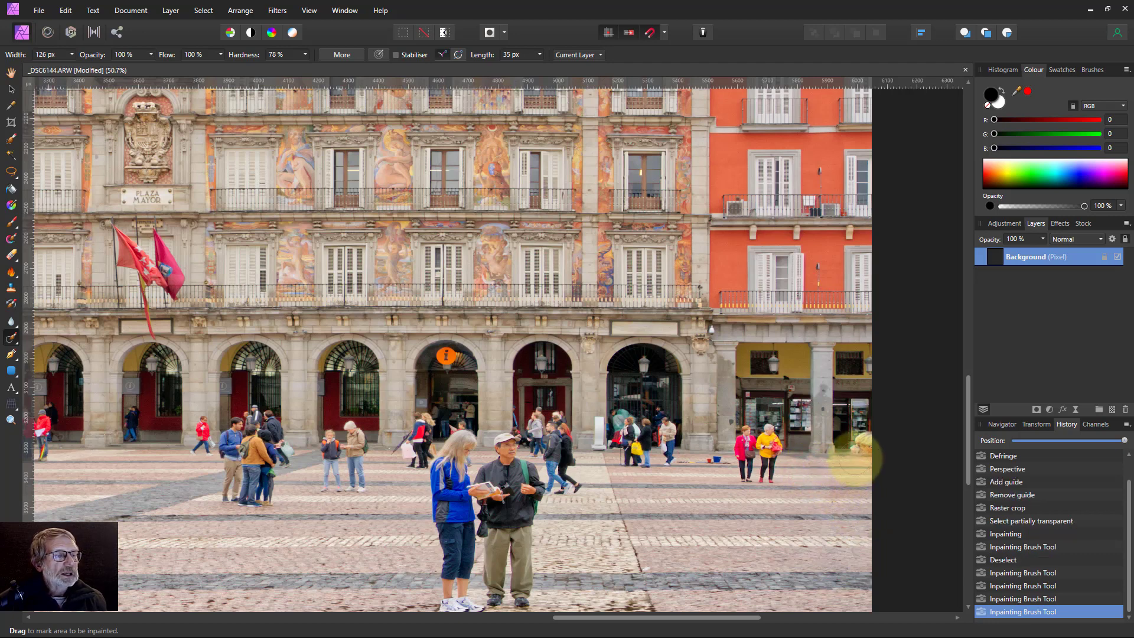
pyautogui.click(862, 444)
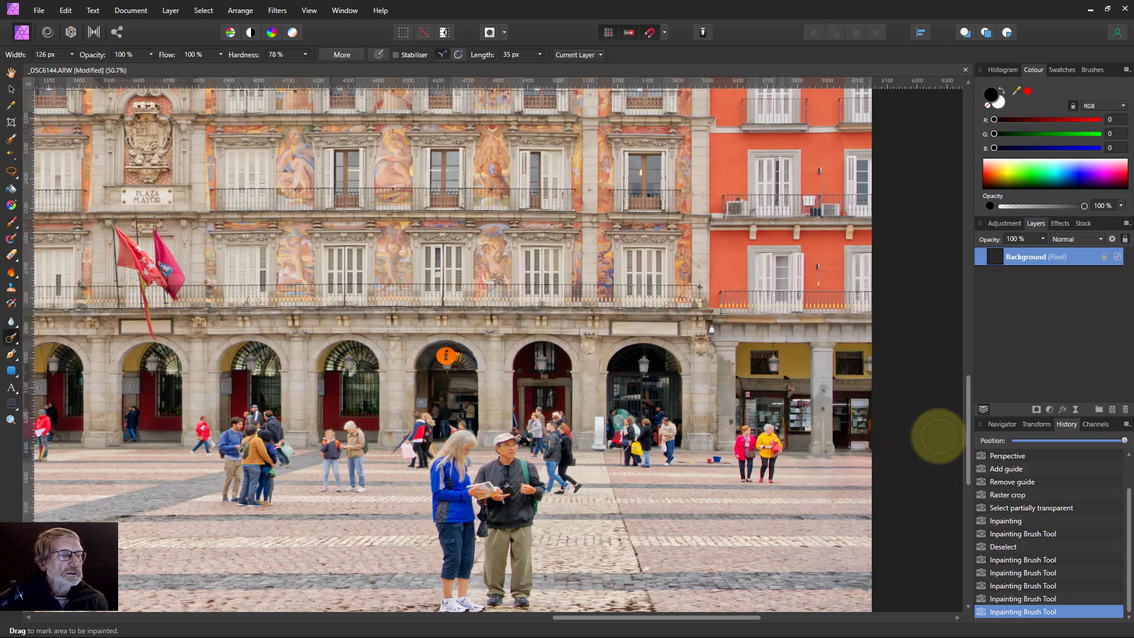
# Reduce the Inpainting Brush to 29.2 px and clean up the smudged paving in front of the right-hand arcade column
pyautogui.scroll(2, 891, 466)
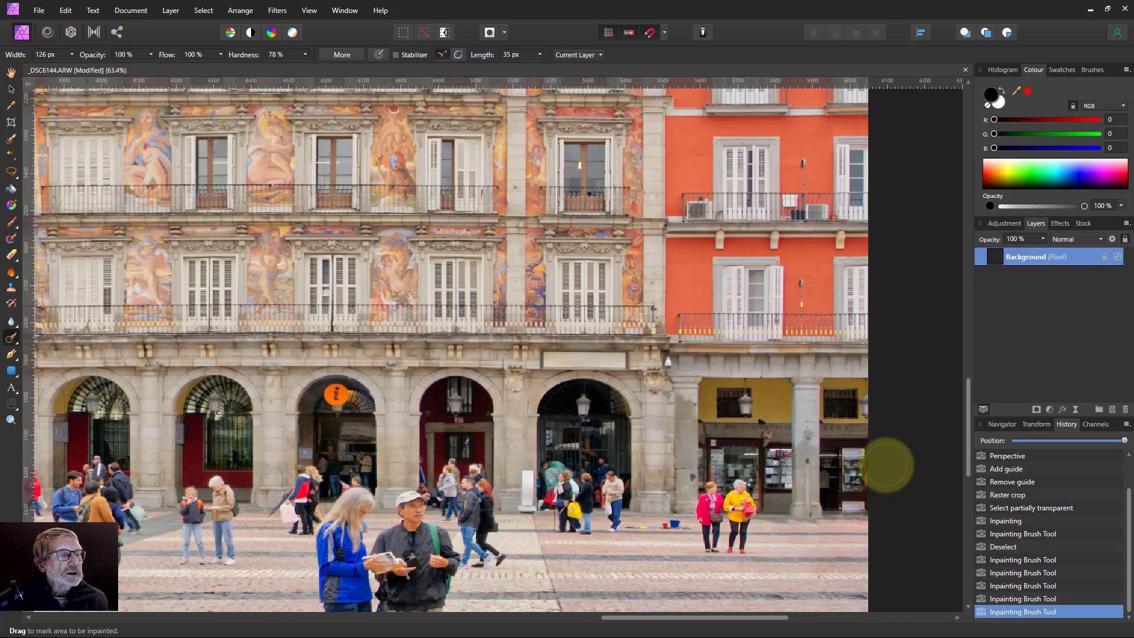
pyautogui.scroll(-3, 865, 485)
pyautogui.scroll(4, 877, 511)
pyautogui.scroll(4, 878, 510)
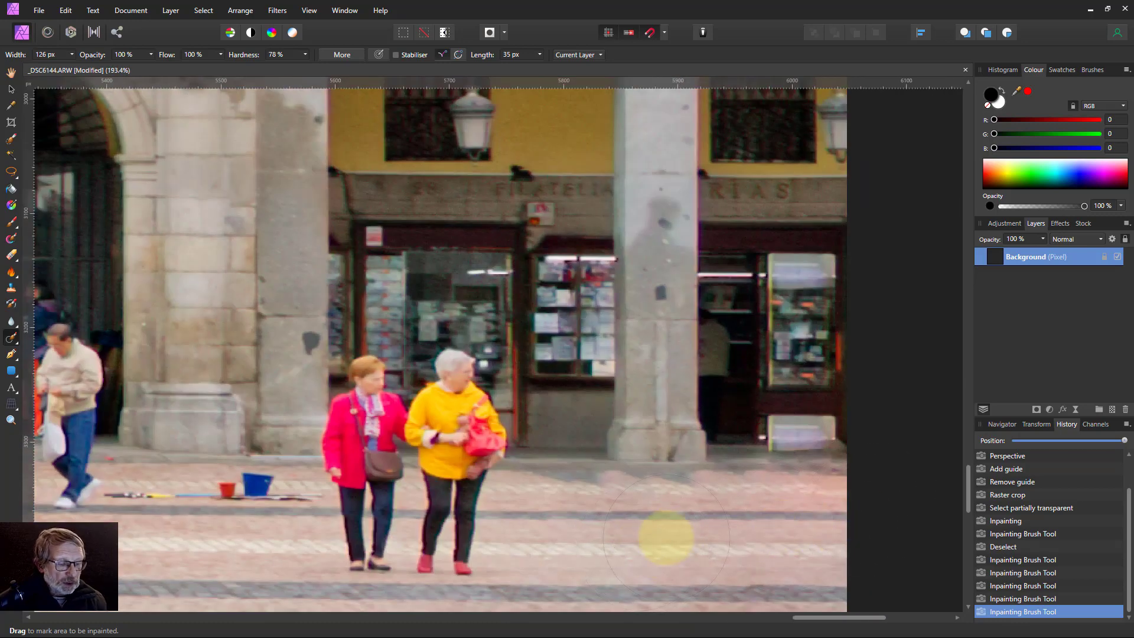
pyautogui.press('[')
pyautogui.press('[')
pyautogui.press('[')
pyautogui.press('[')
pyautogui.press('[')
pyautogui.press('[')
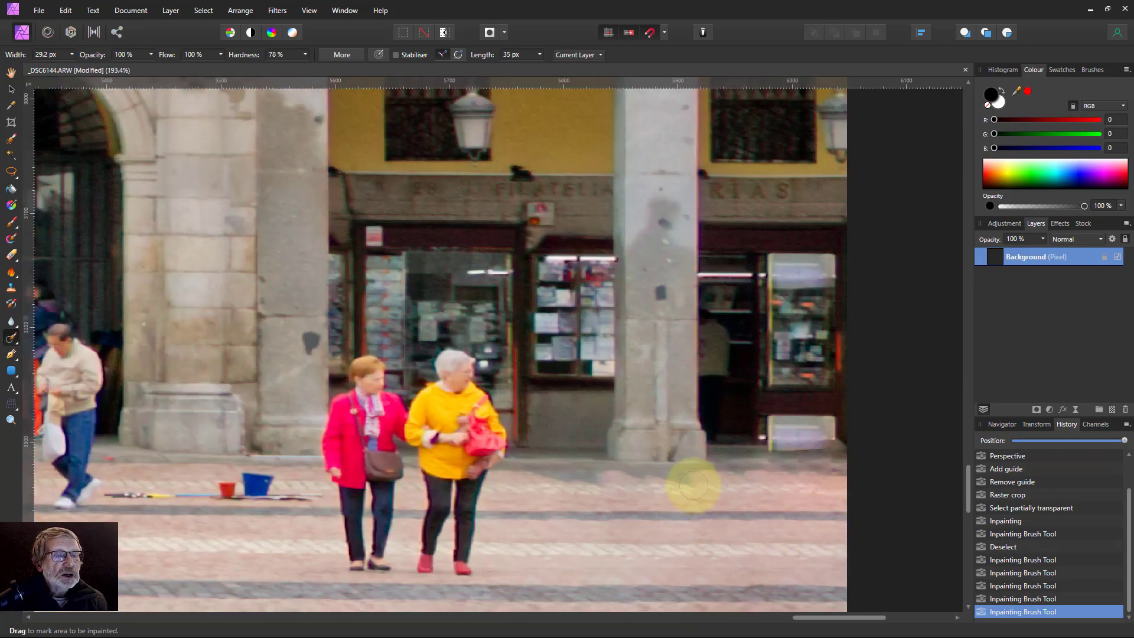
pyautogui.moveTo(694, 485); pyautogui.dragTo(550, 488)
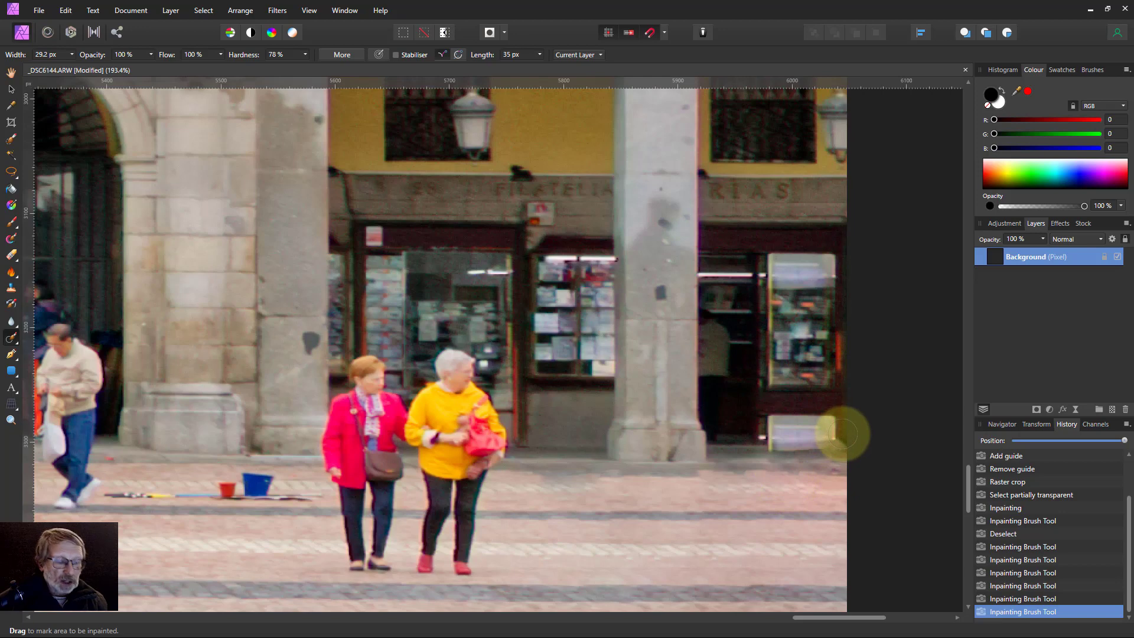
# Draw a freehand selection around the cross and golden ball on top of the left-hand tower's spire
pyautogui.hotkey('ctrl', '0')
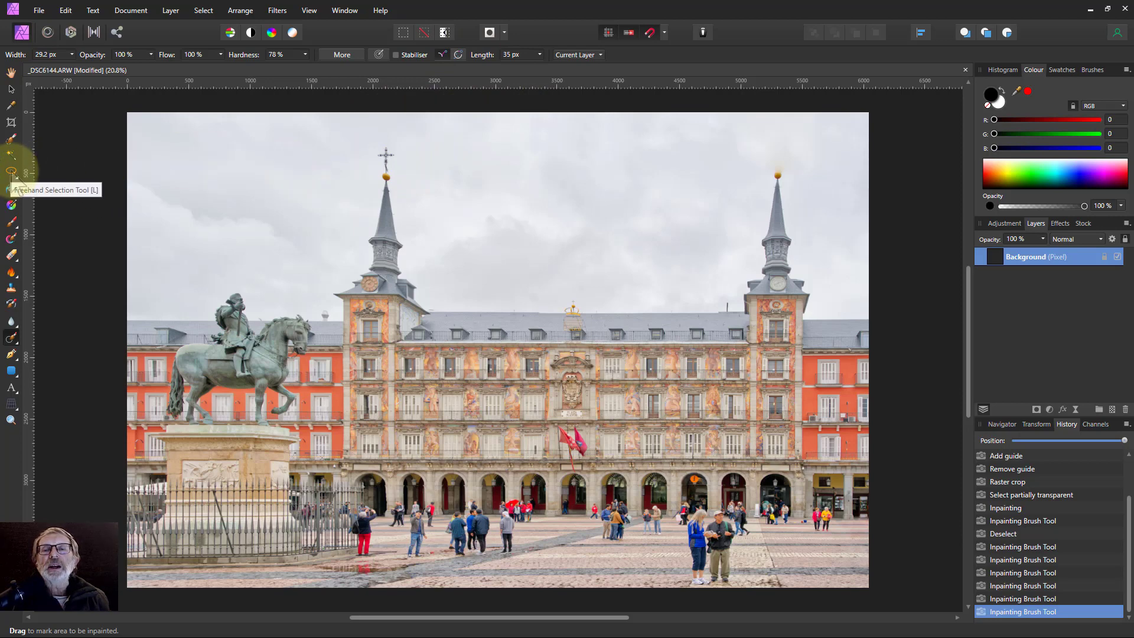
pyautogui.click(11, 171)
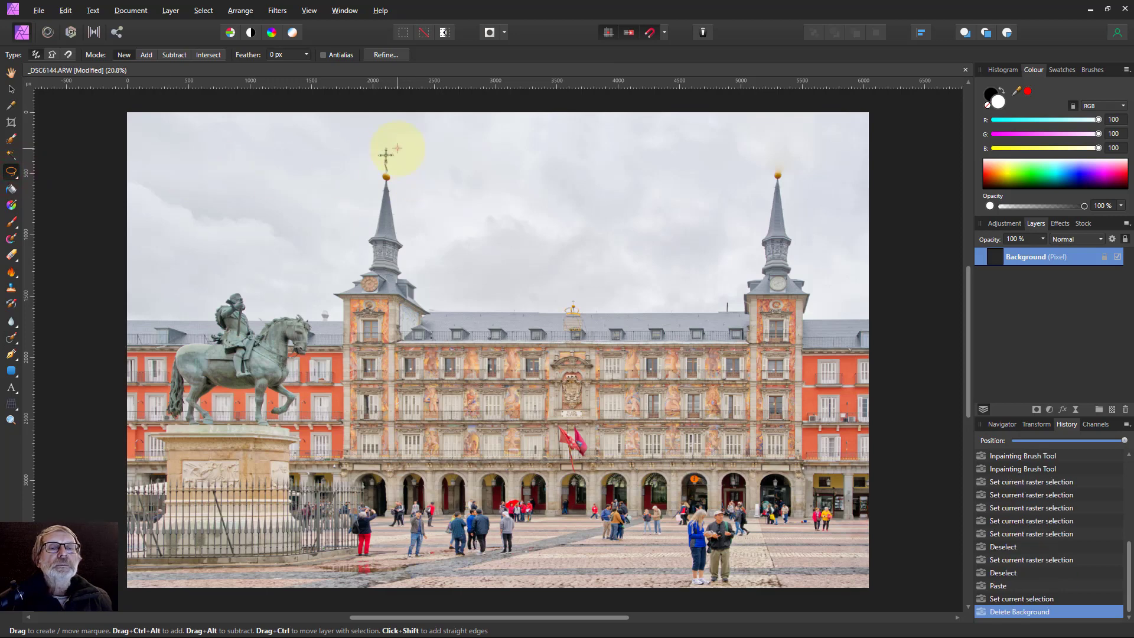
pyautogui.moveTo(398, 148); pyautogui.dragTo(402, 164)
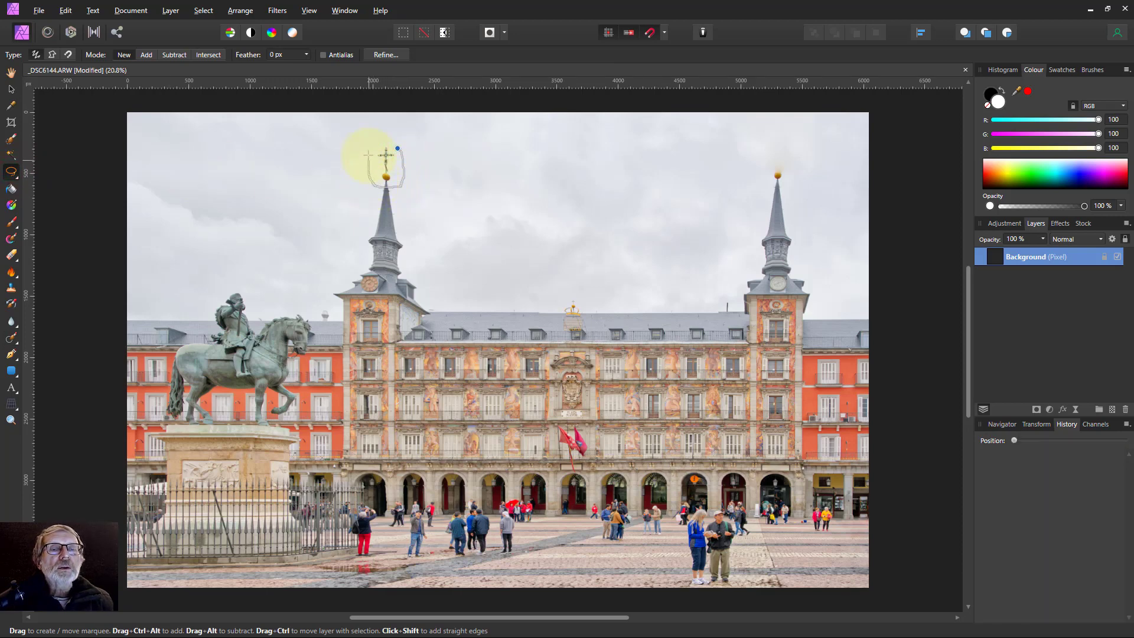
pyautogui.moveTo(397, 148); pyautogui.dragTo(398, 149)
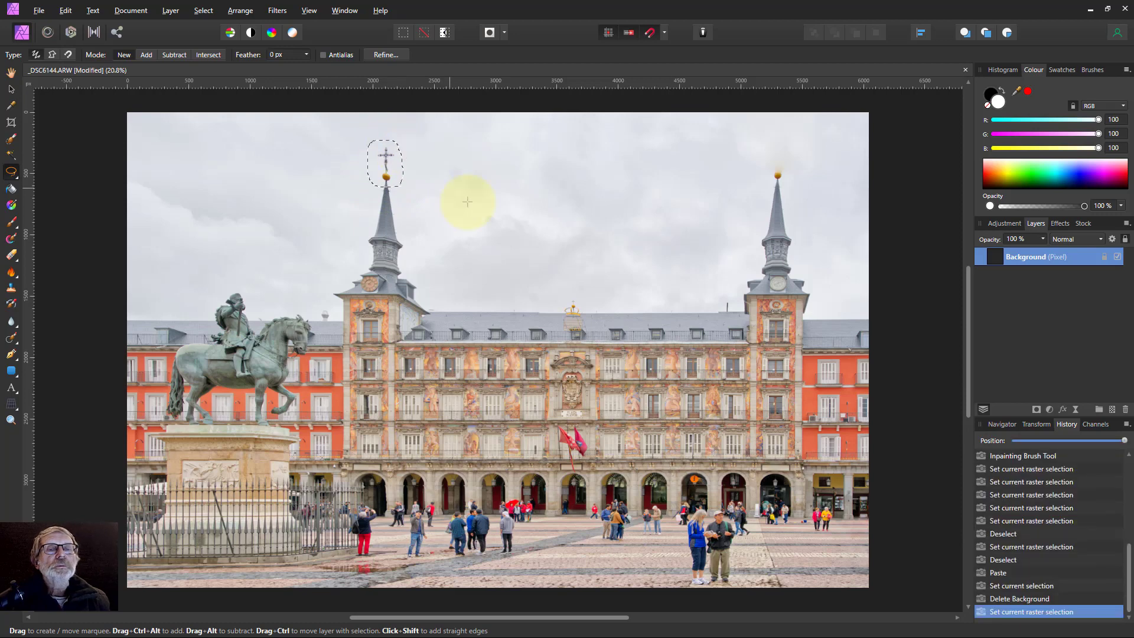
# Copy the selected cross and golden ball and paste them as a new layer
pyautogui.click(66, 10)
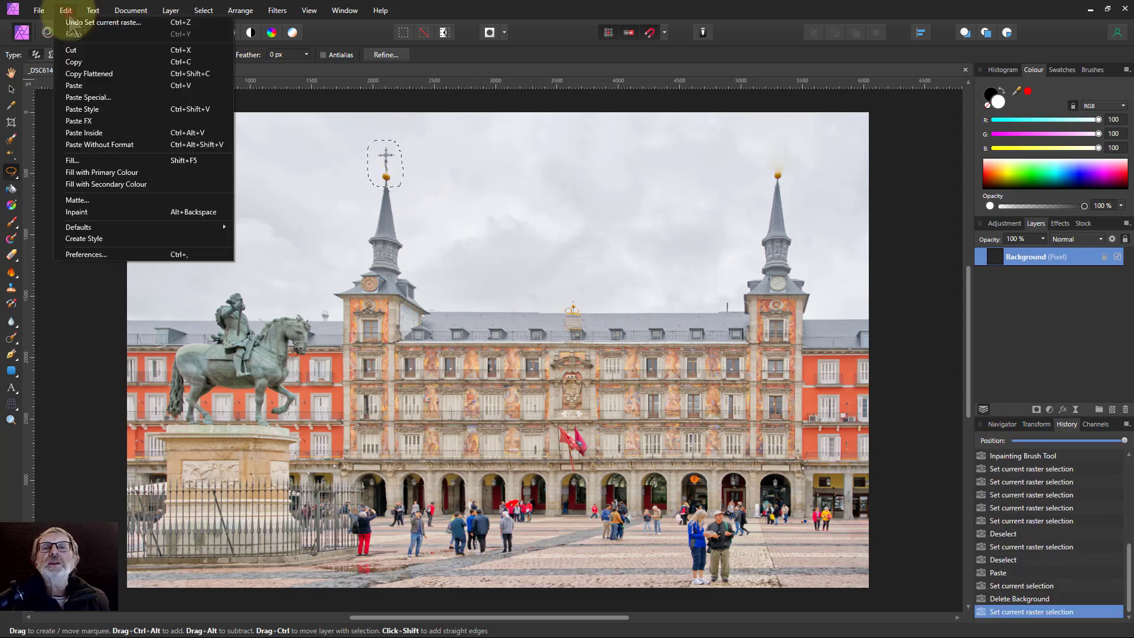
pyautogui.click(88, 62)
pyautogui.click(66, 10)
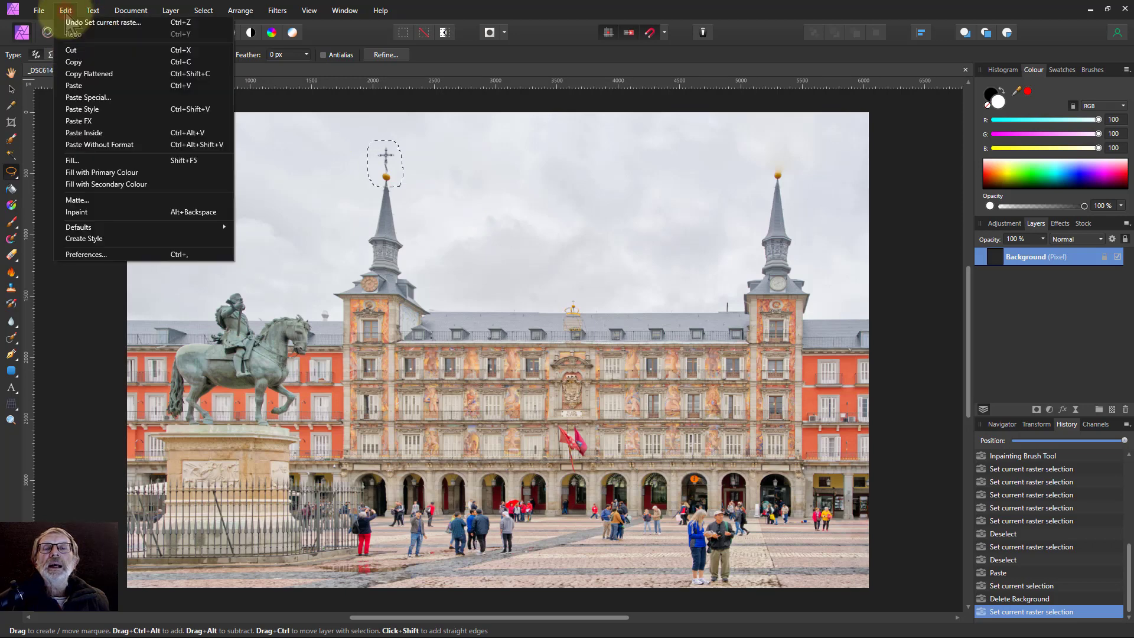
pyautogui.click(94, 86)
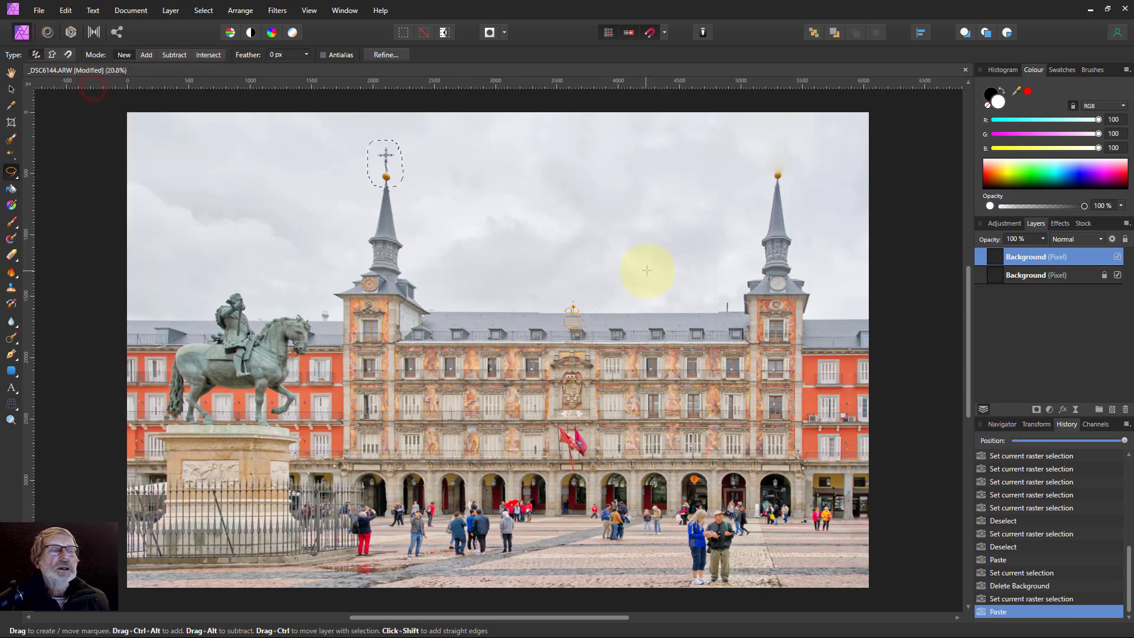
pyautogui.moveTo(1020, 254); pyautogui.dragTo(995, 262)
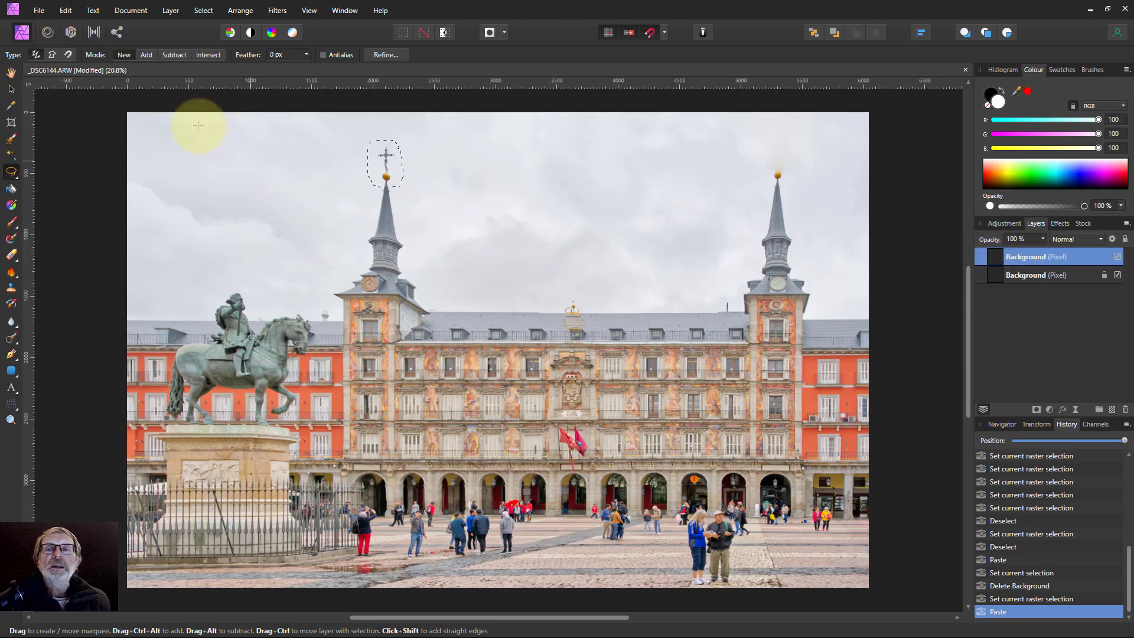
# Move the pasted cross onto the tip of the right-hand tower's spire, placing its ball over the existing one
pyautogui.click(11, 89)
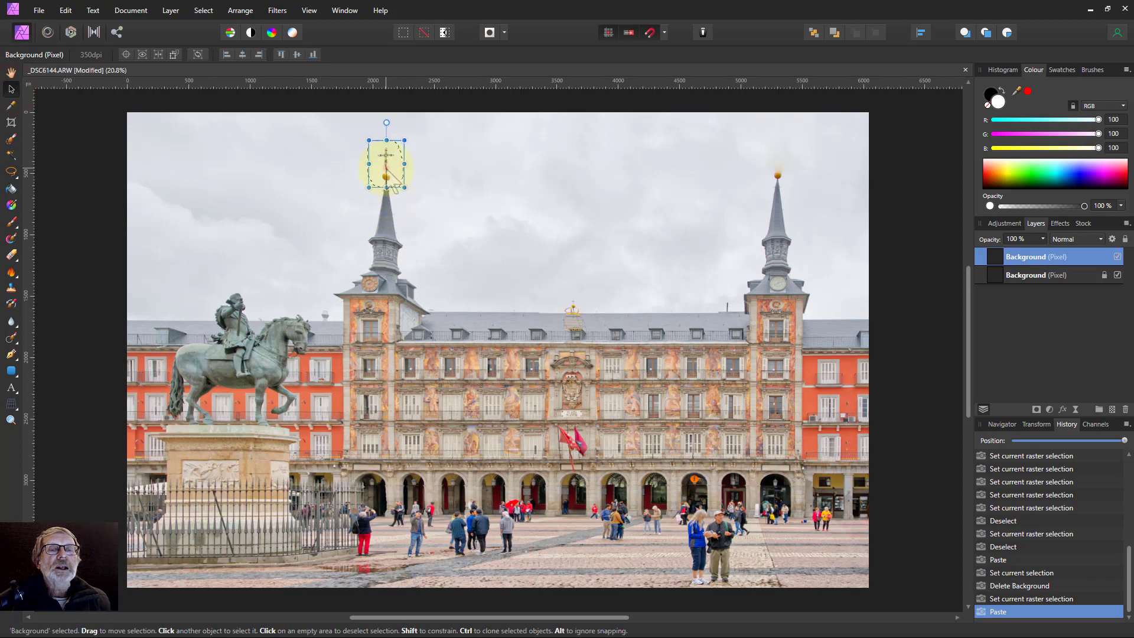
pyautogui.moveTo(390, 187); pyautogui.dragTo(778, 178)
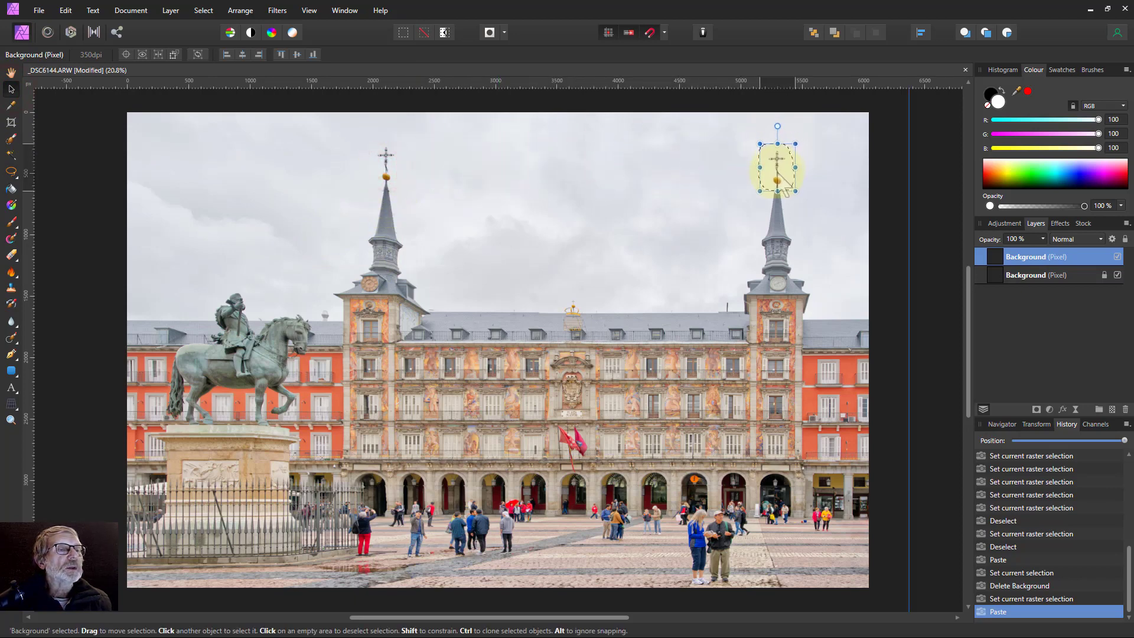
pyautogui.scroll(5, 769, 244)
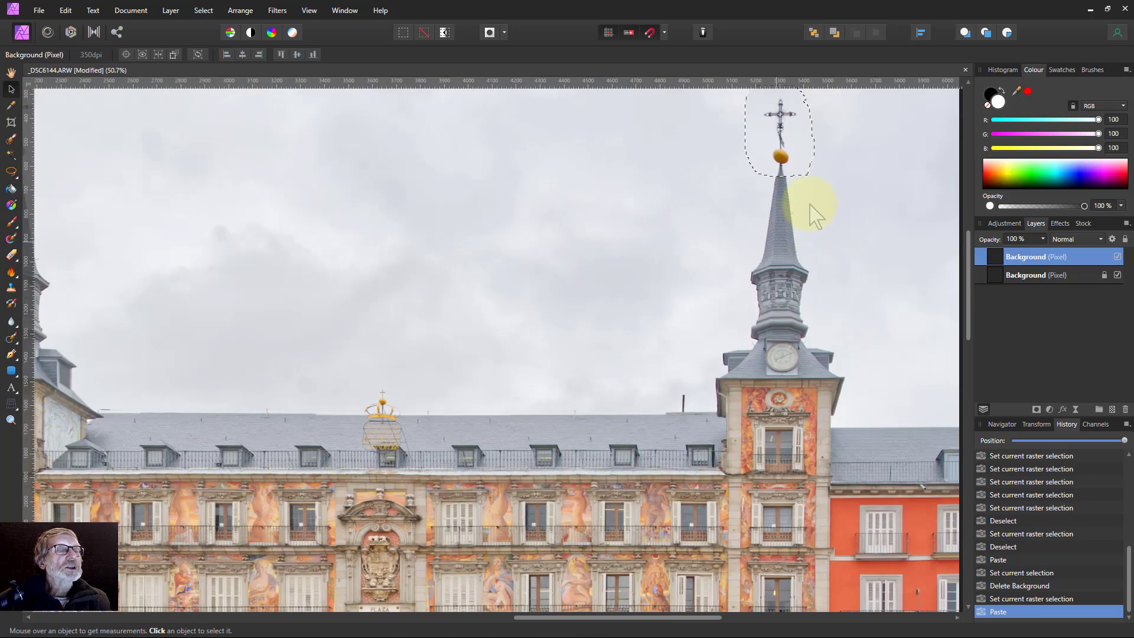
pyautogui.scroll(4, 821, 142)
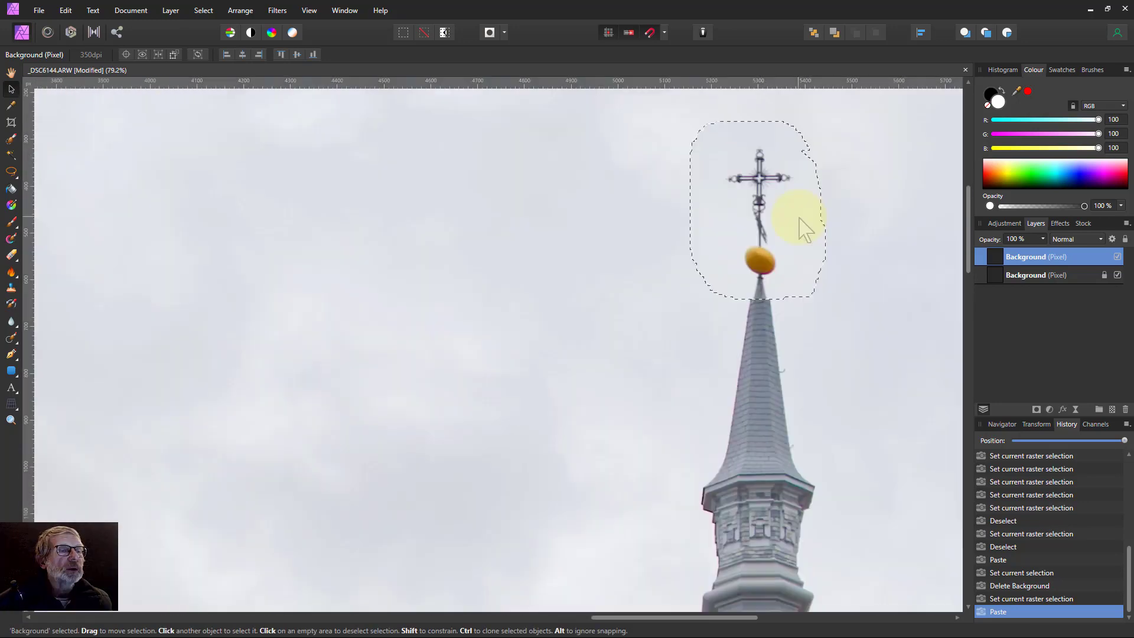
pyautogui.moveTo(744, 265)
pyautogui.mouseDown()
pyautogui.moveTo(746, 243)
pyautogui.moveTo(746, 254)
pyautogui.mouseUp()
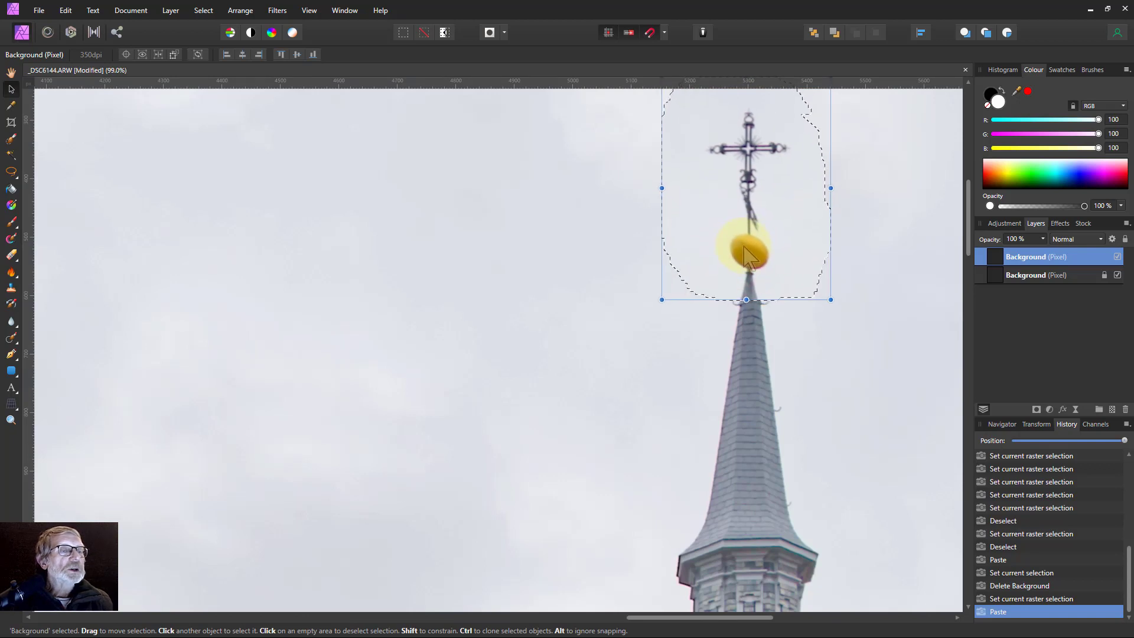
# Reduce the pasted cross layer's opacity to 61 %, fine-align it with the spire tip, and clear the selection
pyautogui.click(1042, 238)
pyautogui.moveTo(1044, 251); pyautogui.dragTo(1011, 251)
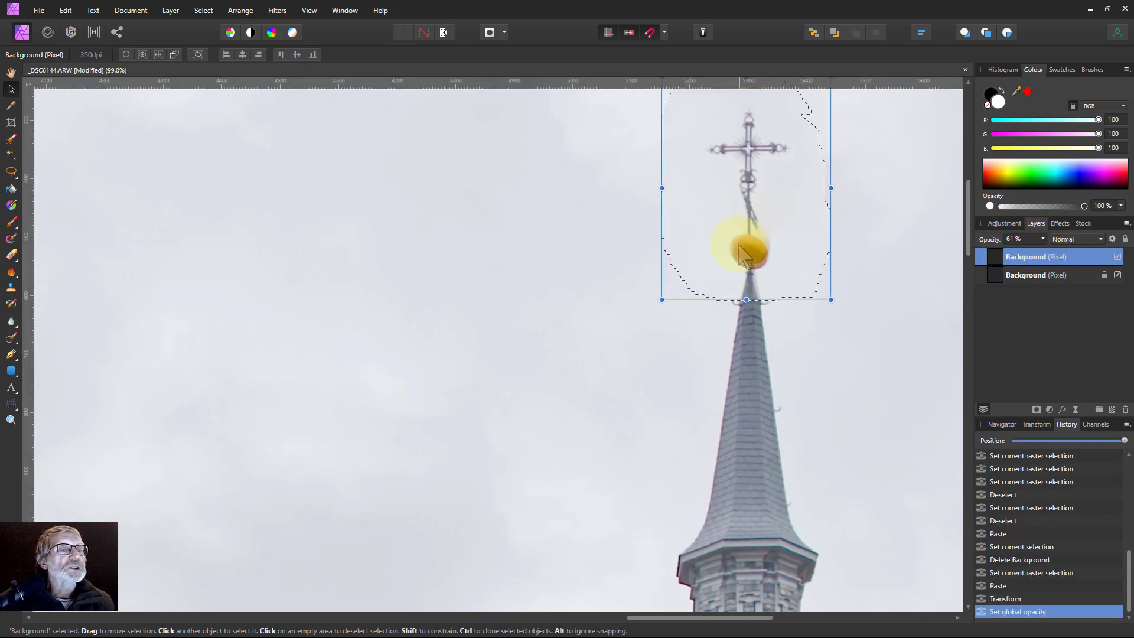
pyautogui.moveTo(742, 248)
pyautogui.mouseDown()
pyautogui.moveTo(783, 258)
pyautogui.moveTo(741, 239)
pyautogui.mouseUp()
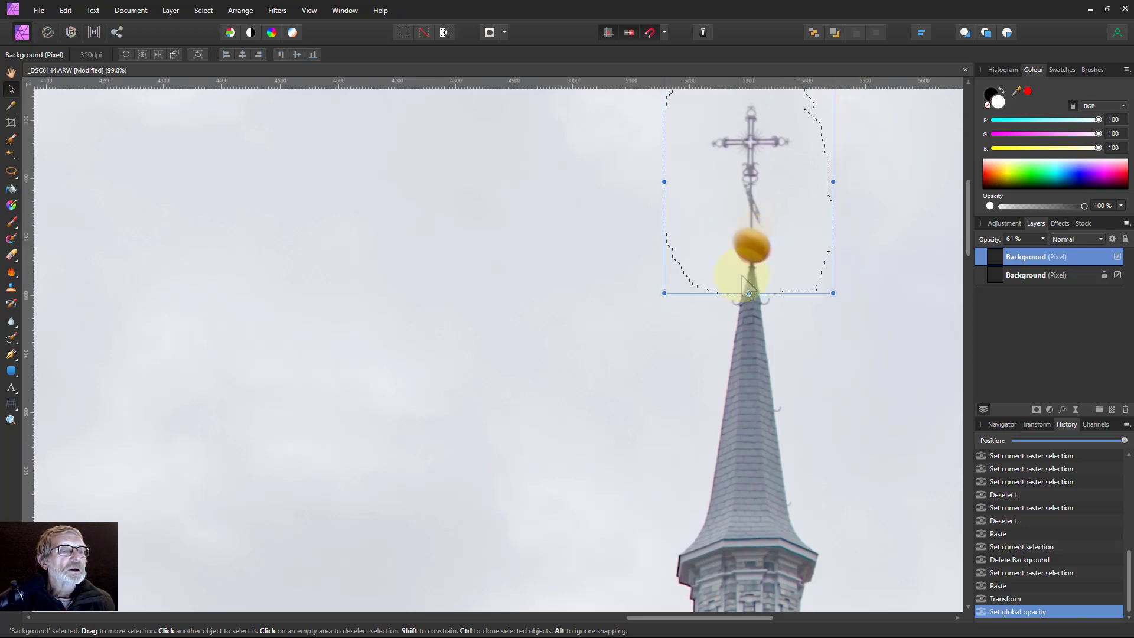
pyautogui.click(11, 73)
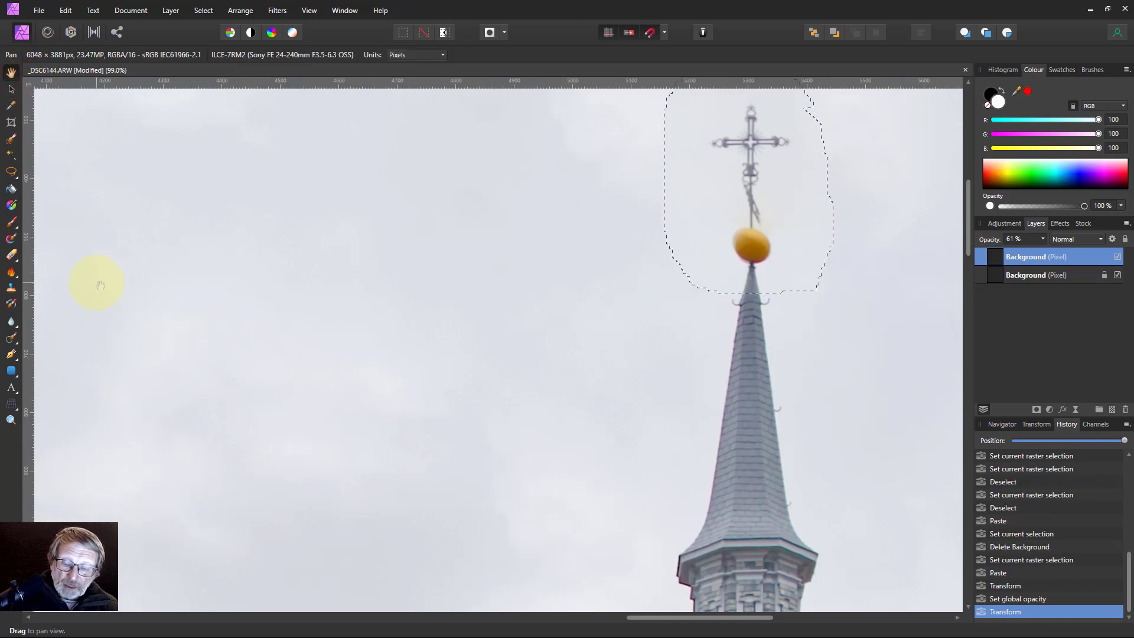
pyautogui.hotkey('ctrl', 'd')
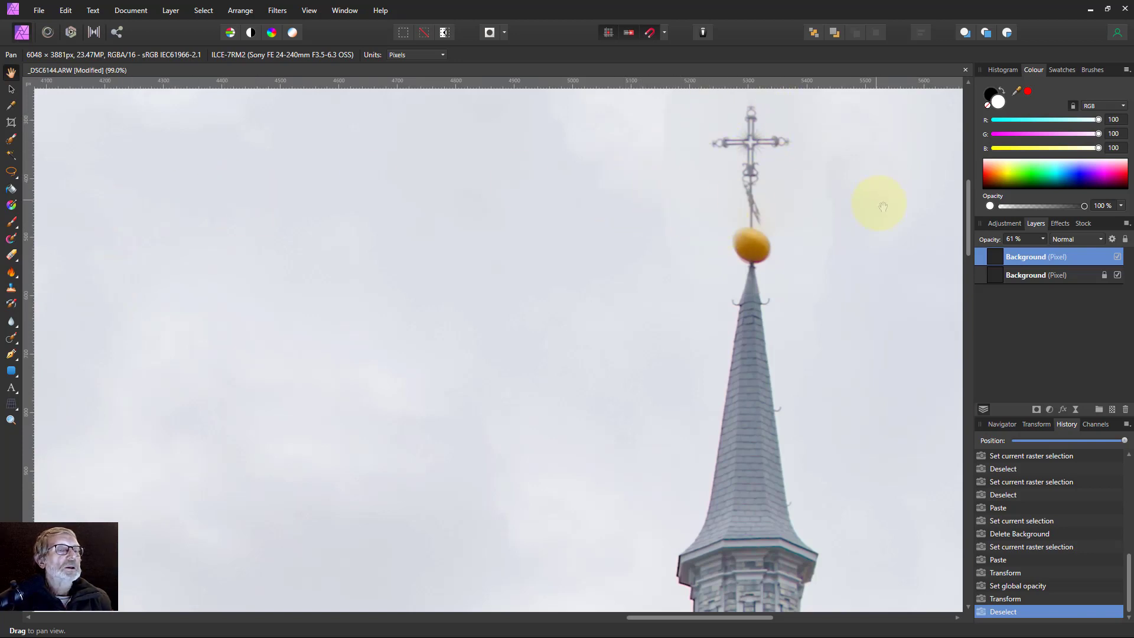
# Restore the cross layer's opacity to 100 % and set its blend mode to Darken
pyautogui.moveTo(1043, 238); pyautogui.dragTo(1125, 245)
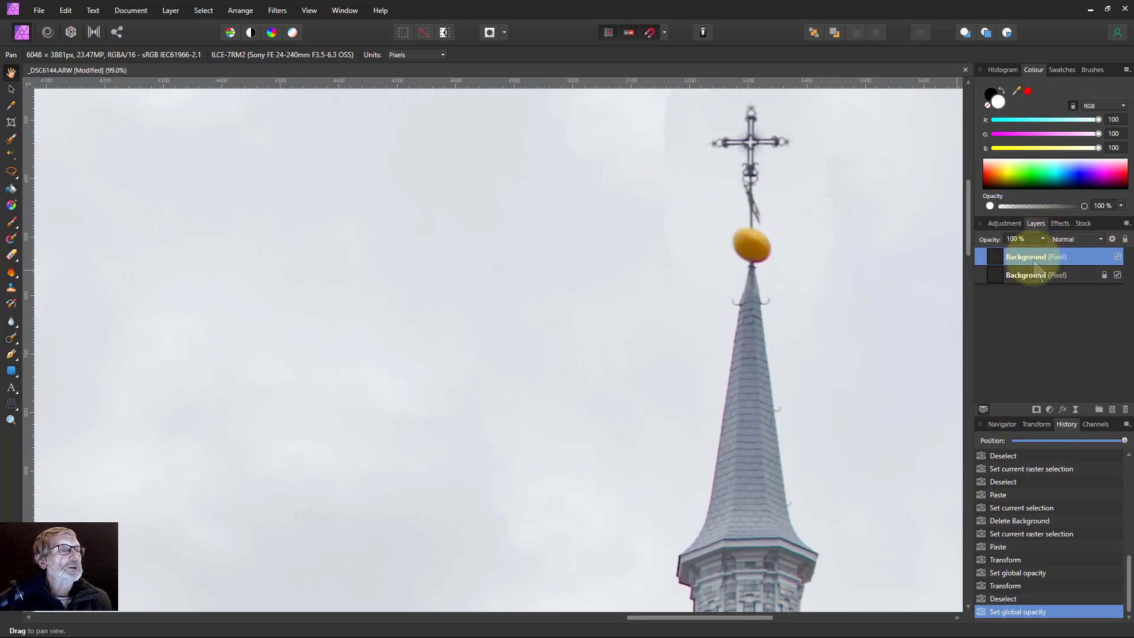
pyautogui.click(1067, 240)
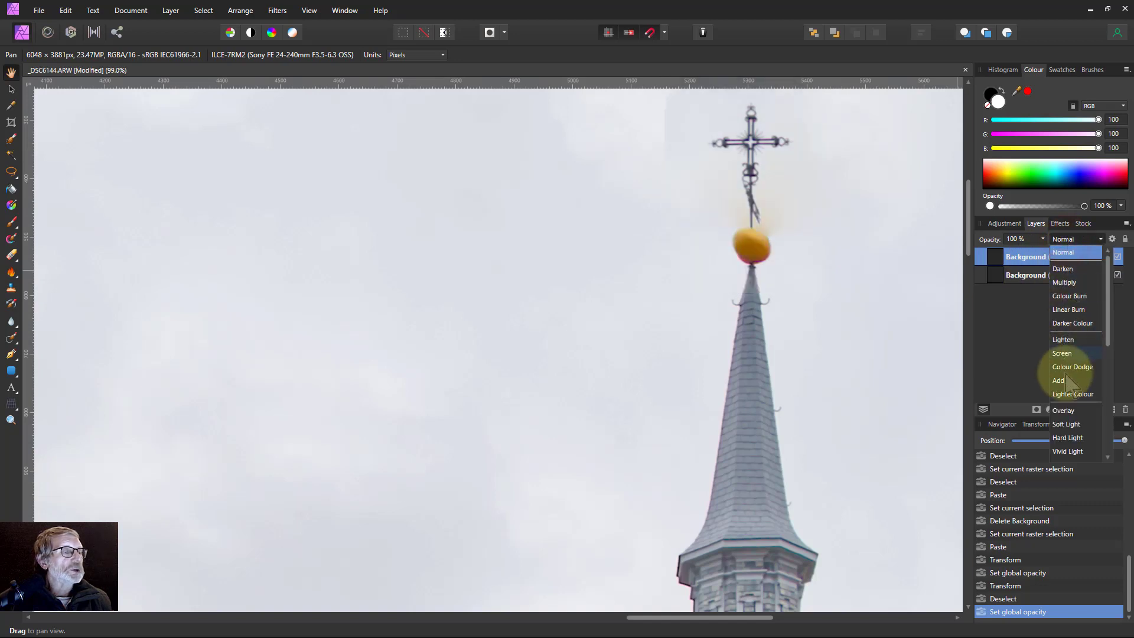
pyautogui.click(1063, 269)
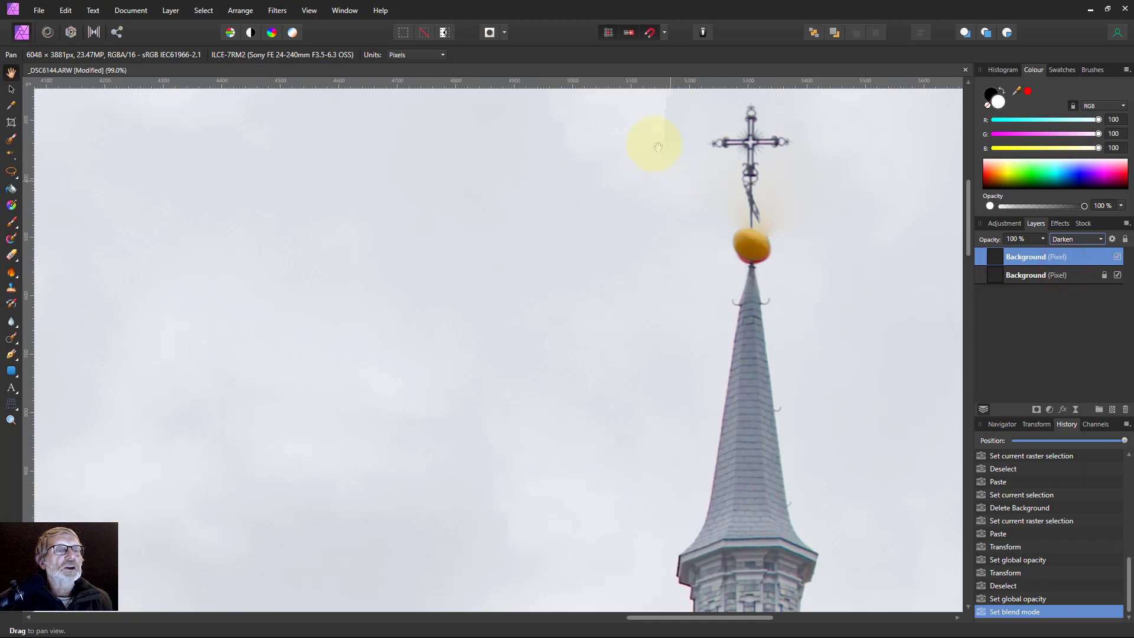
pyautogui.scroll(5, 706, 200)
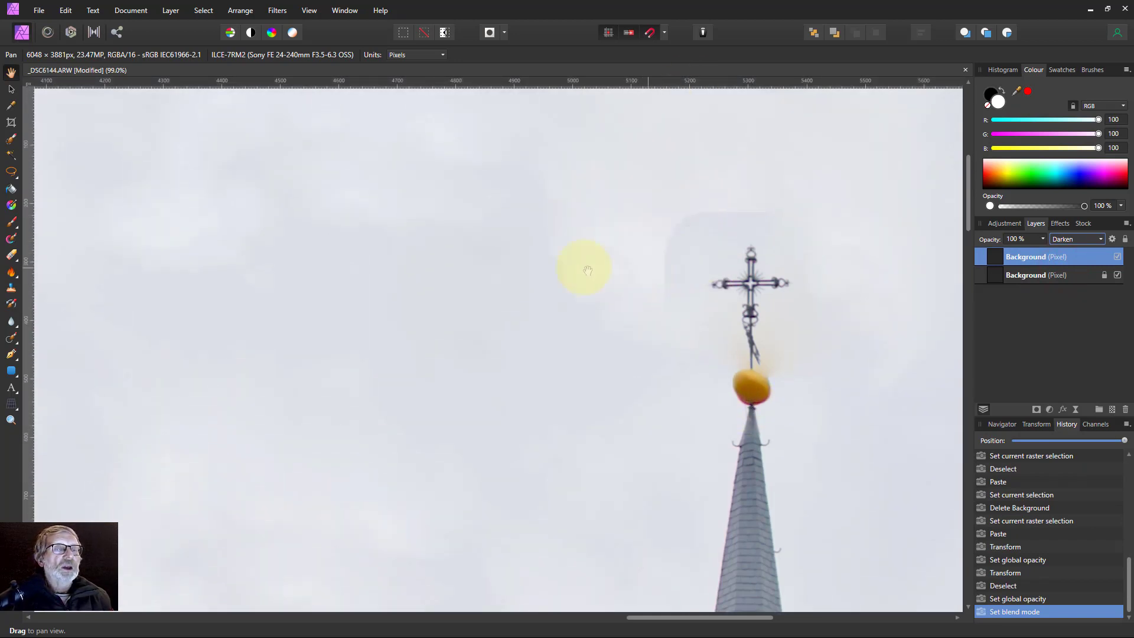
# Erase the visible sky edges around the pasted cross with a soft Erase Brush about 234.3 px wide
pyautogui.click(11, 255)
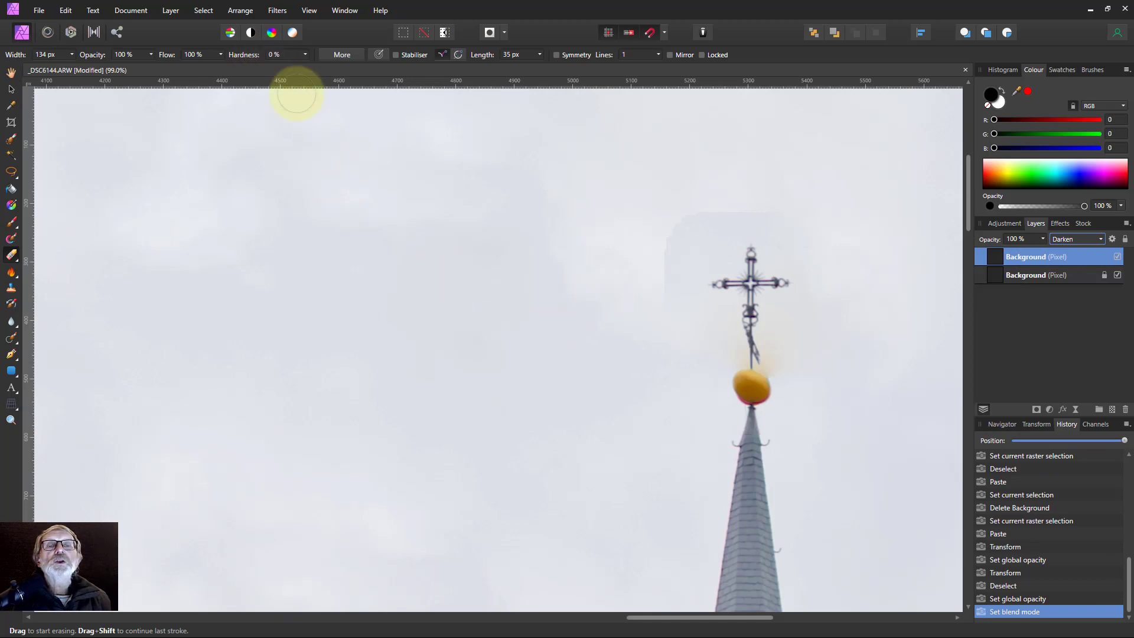
pyautogui.click(652, 289)
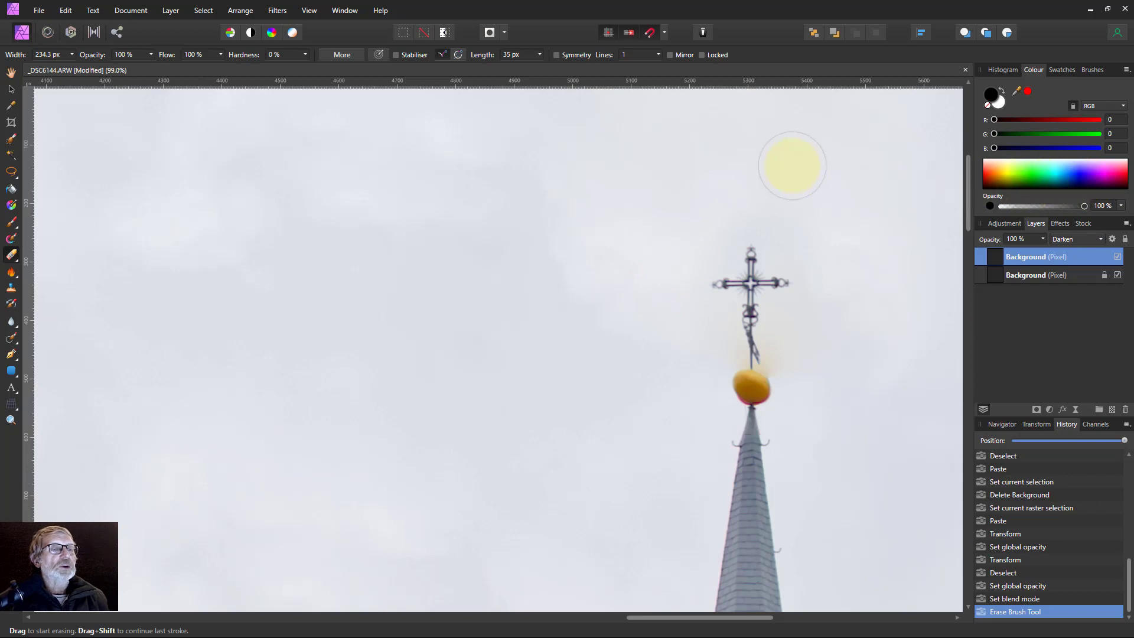
pyautogui.click(736, 196)
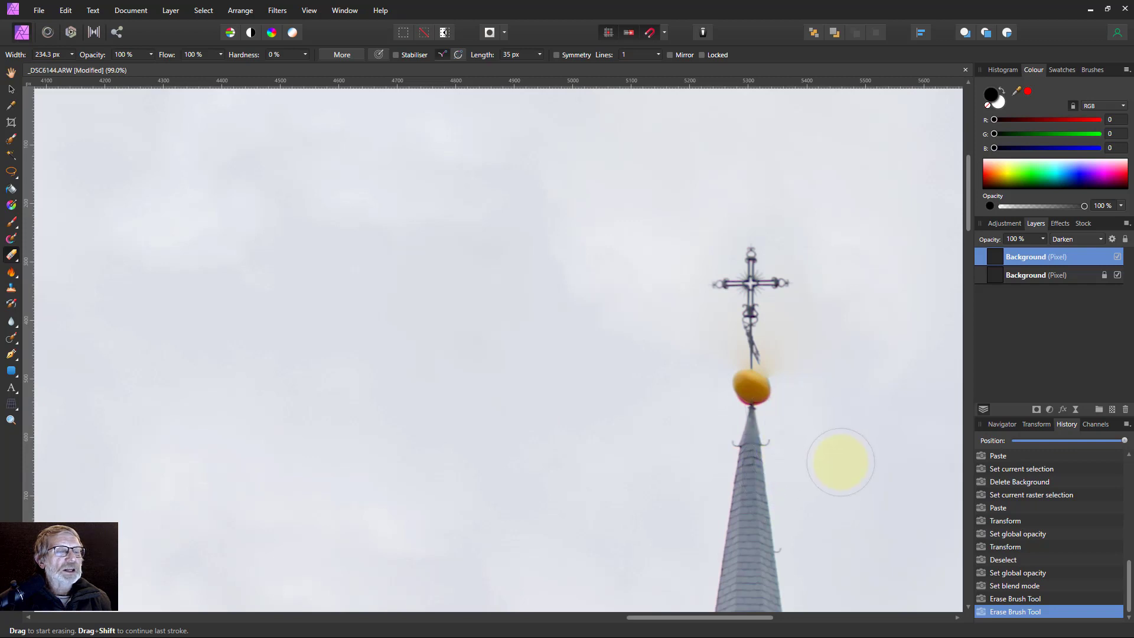
# Add an HSL adjustment layer and sample its red range from the red trousers of the person beside the statue's fence
pyautogui.scroll(-10, 841, 461)
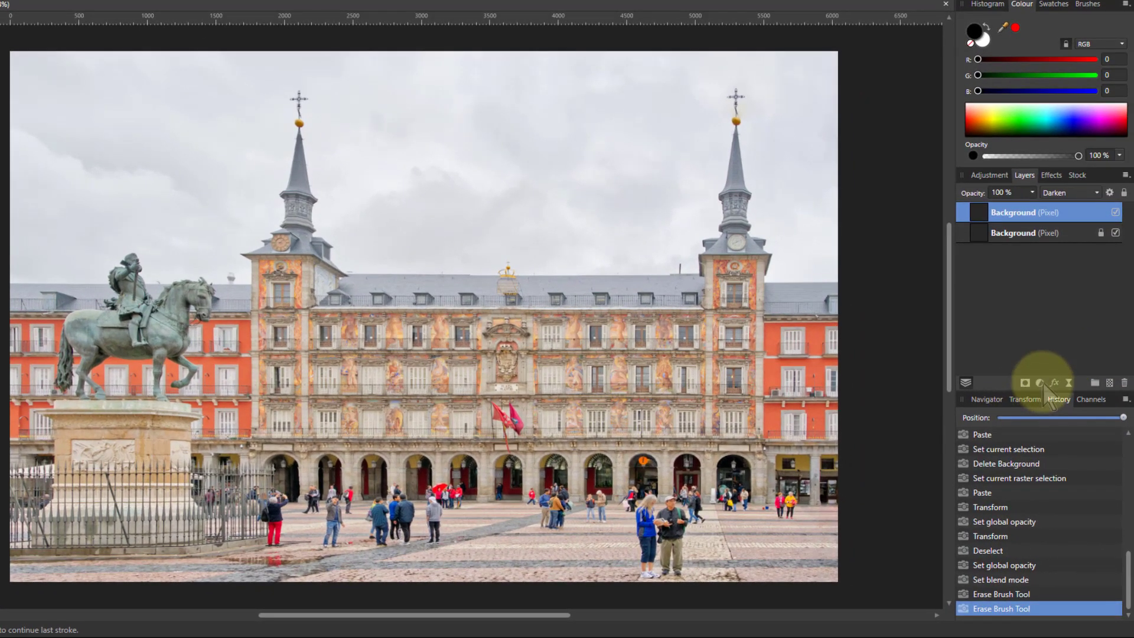
pyautogui.click(1040, 383)
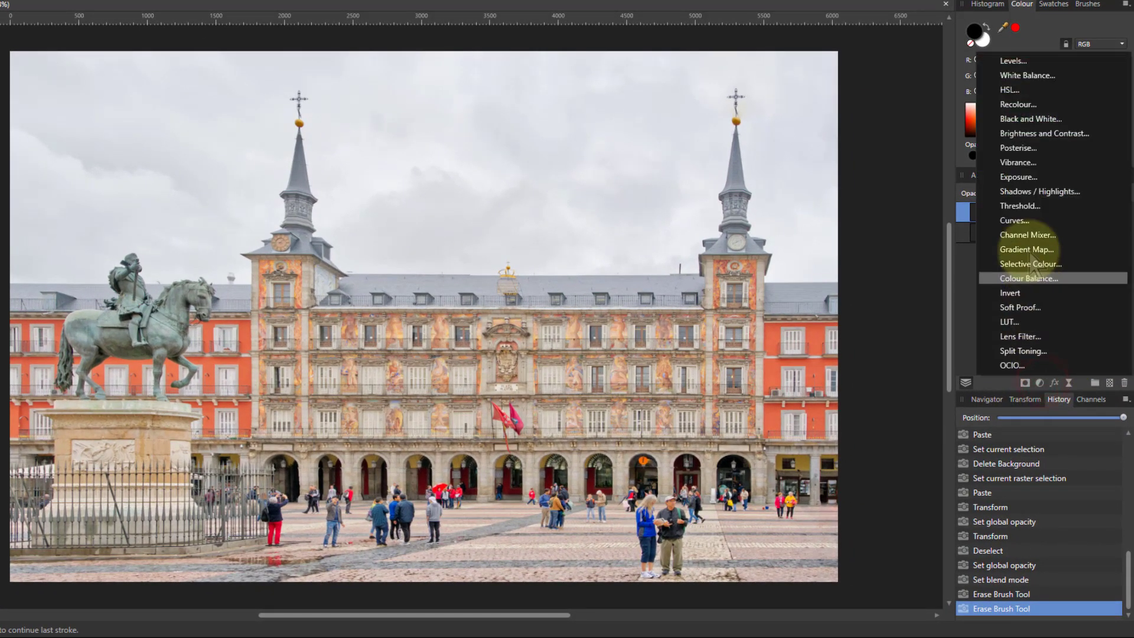
pyautogui.click(1011, 90)
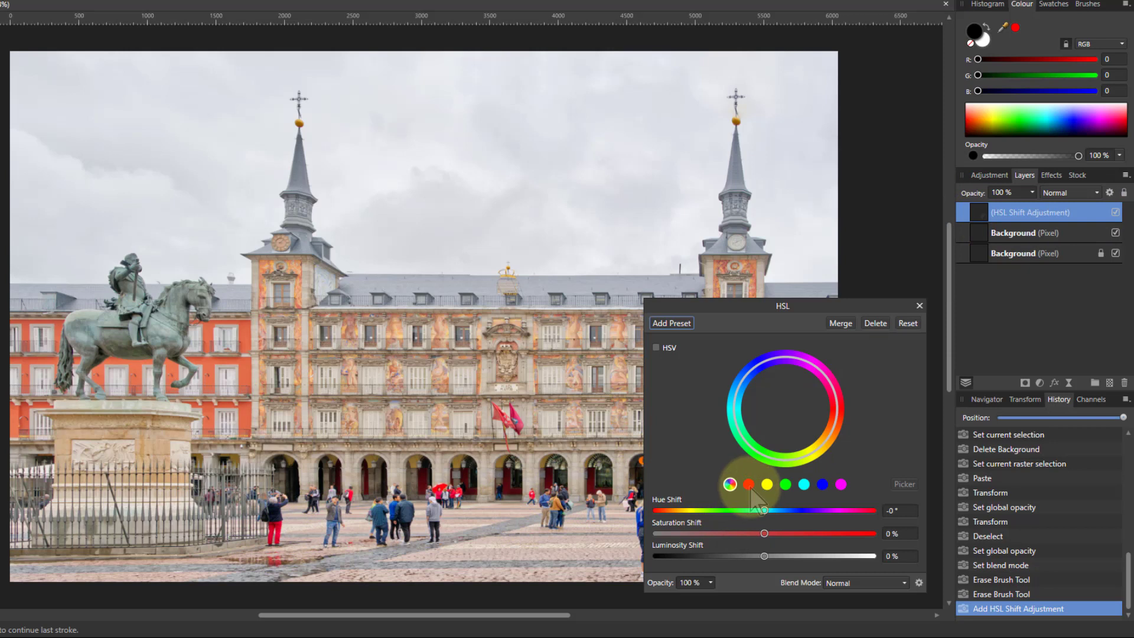
pyautogui.click(903, 485)
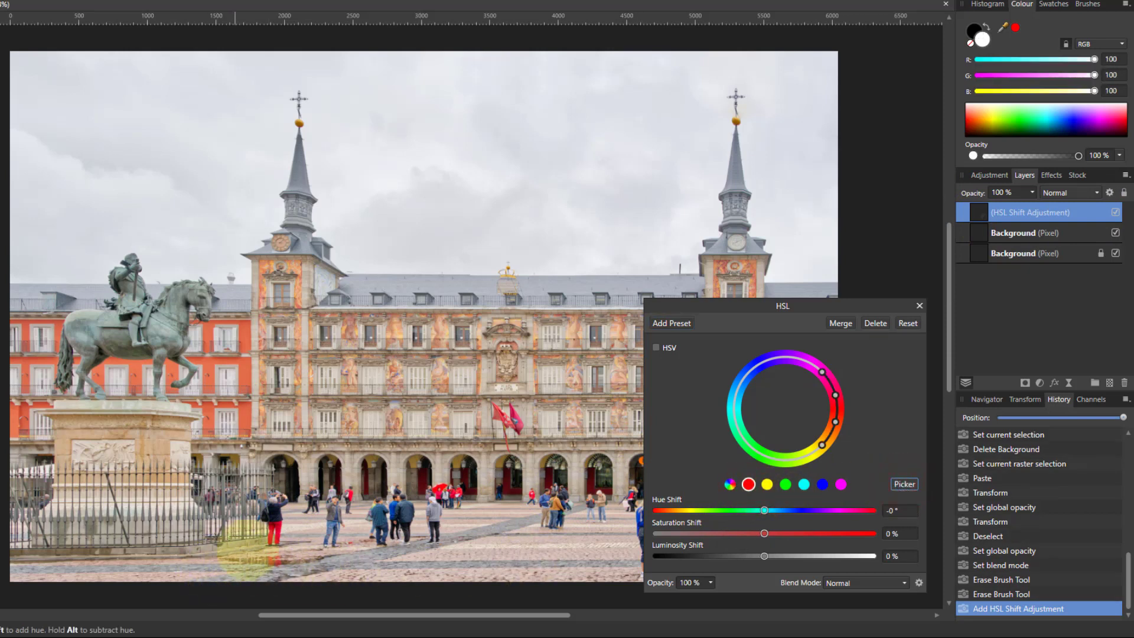
pyautogui.click(276, 531)
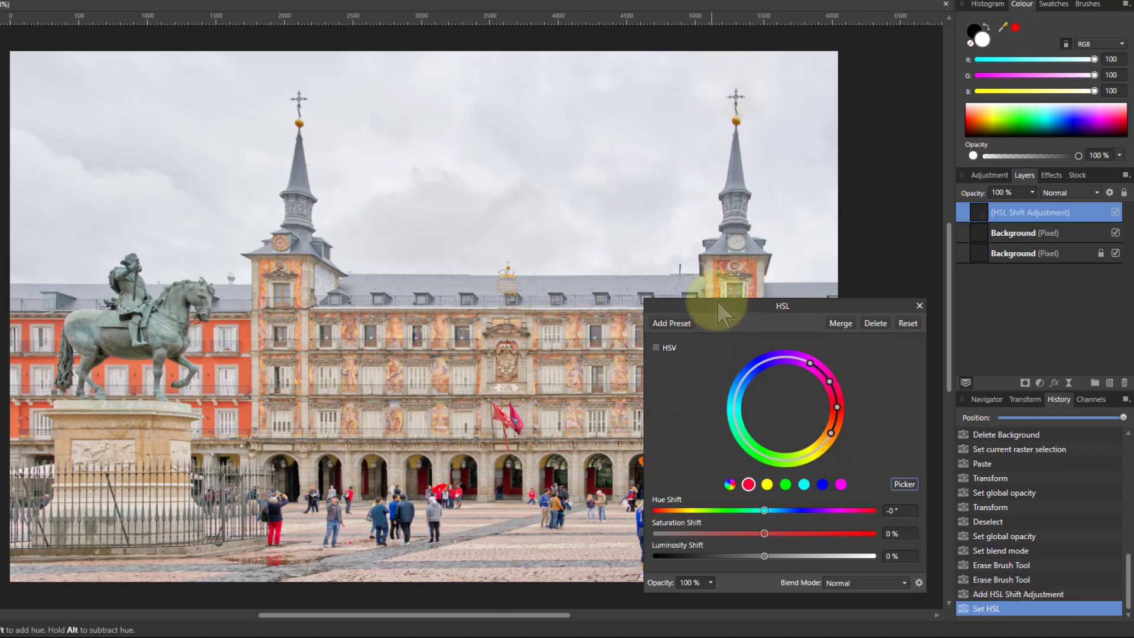
# Set the sampled red range's saturation shift to -31 % and close the HSL settings
pyautogui.moveTo(734, 306); pyautogui.dragTo(864, 304)
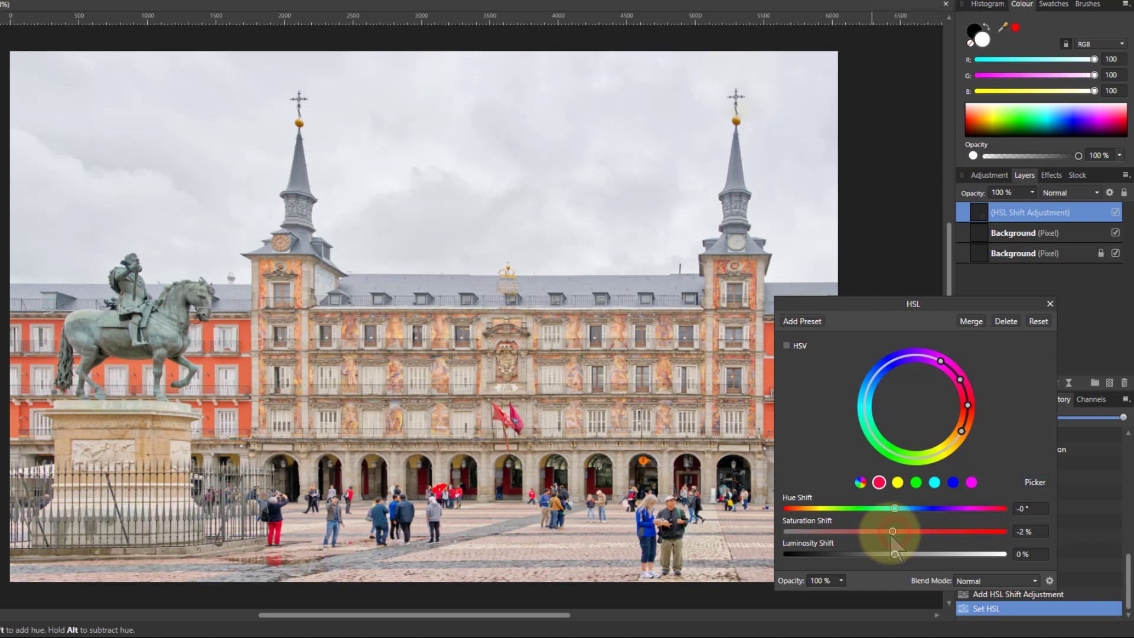
pyautogui.moveTo(892, 533); pyautogui.dragTo(871, 535)
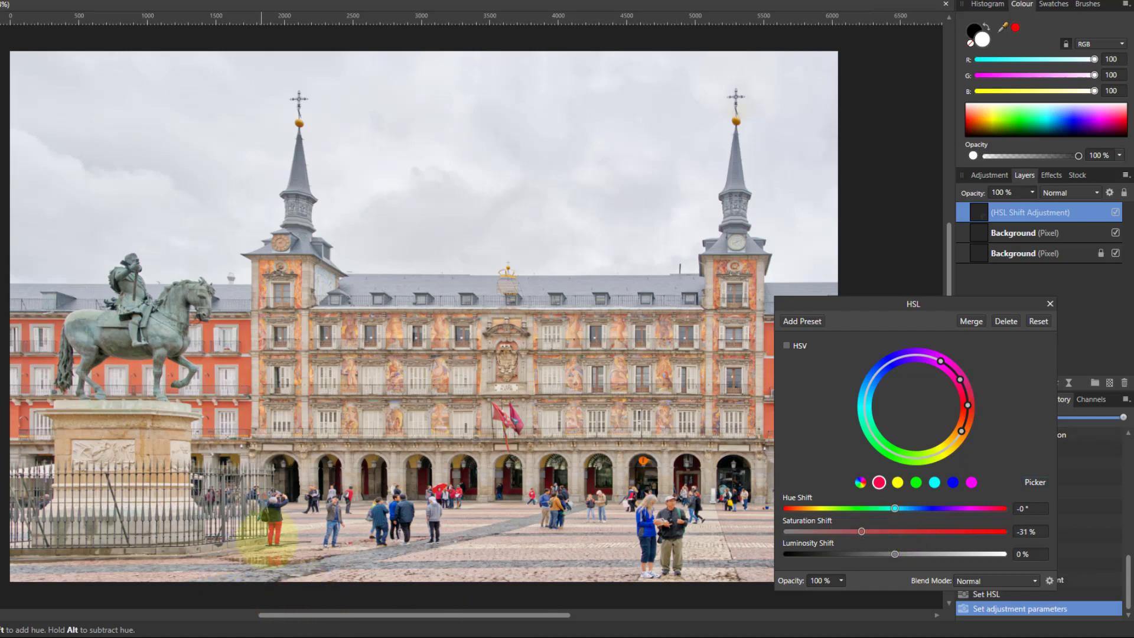
pyautogui.click(1050, 303)
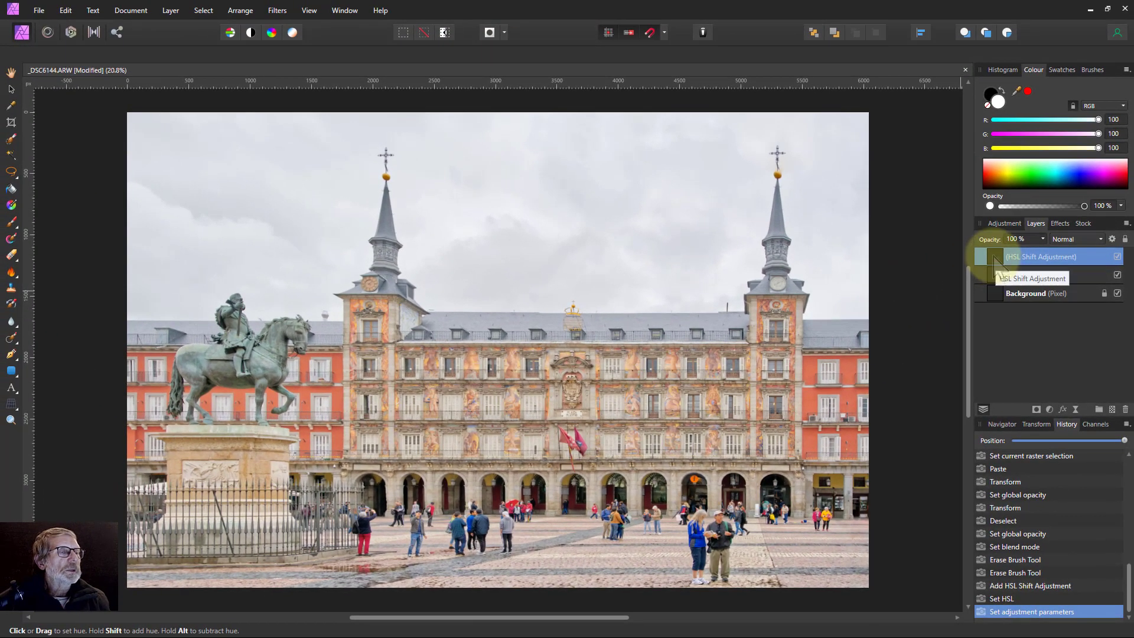
# Invert the mask of the HSL adjustment layer
pyautogui.click(995, 259)
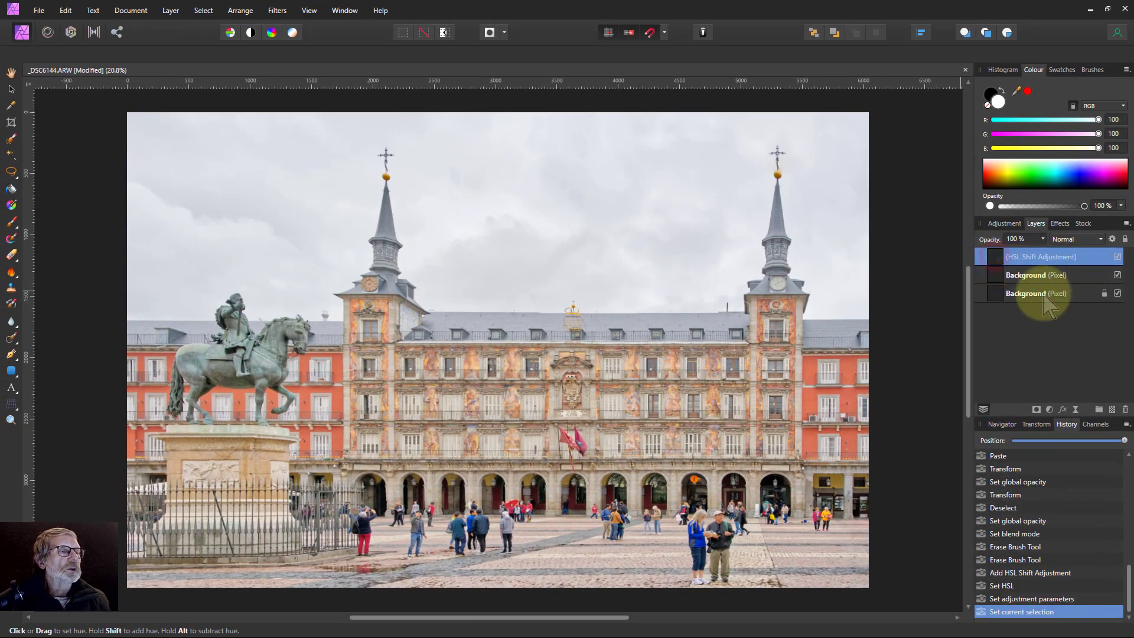
pyautogui.click(170, 12)
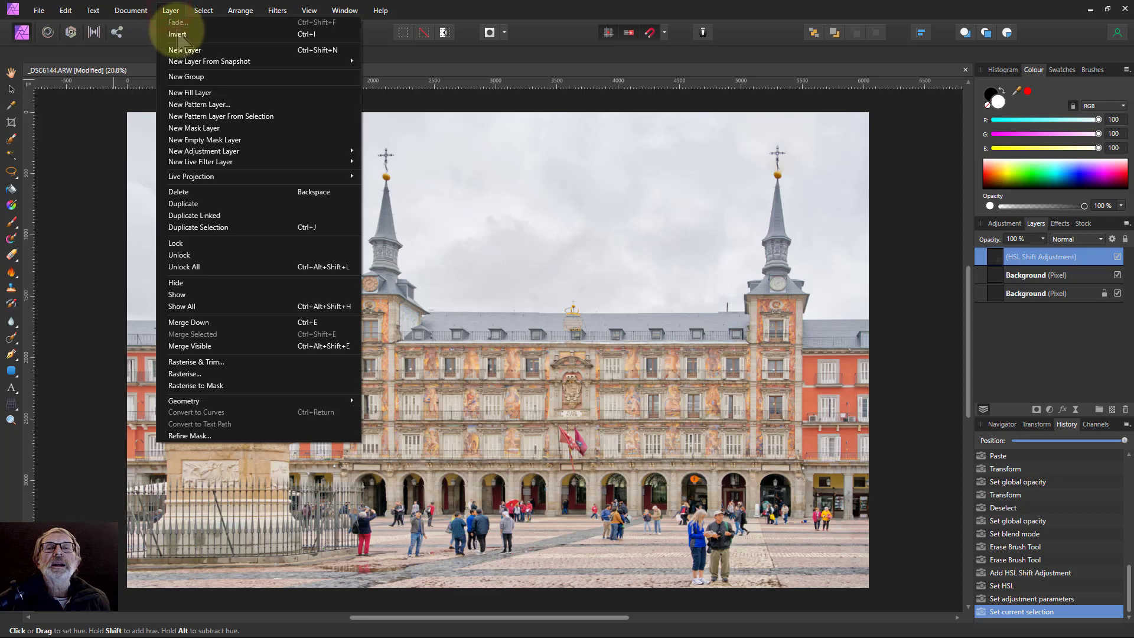
pyautogui.click(199, 34)
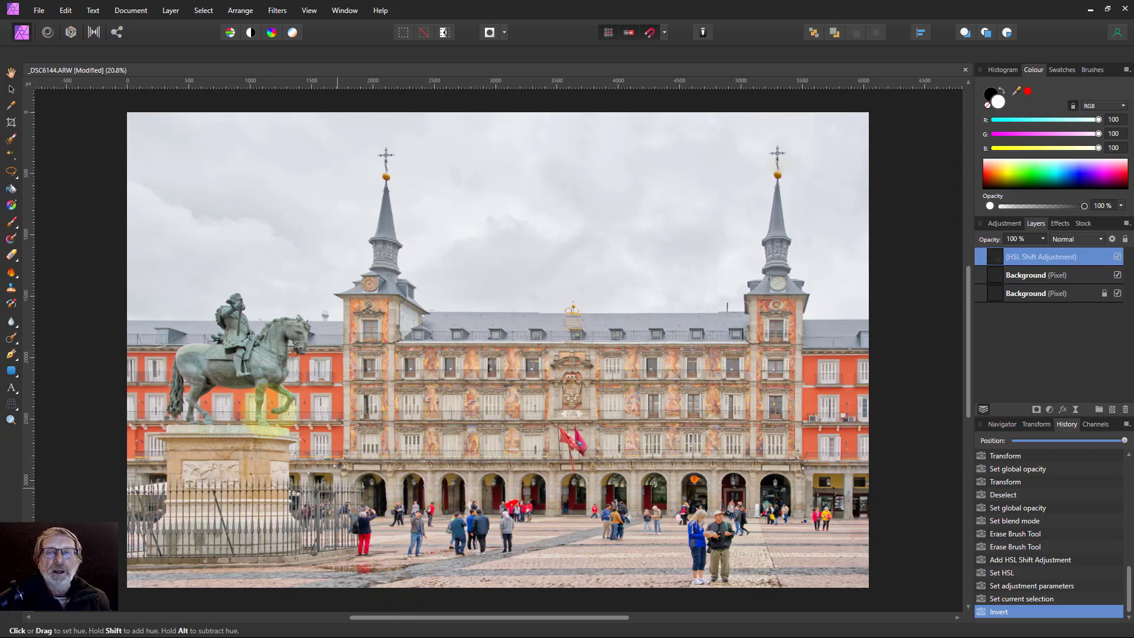
# Paint white with the Paint Brush on the HSL adjustment's mask over the red clothing, umbrella and puddle reflection across the square
pyautogui.click(11, 223)
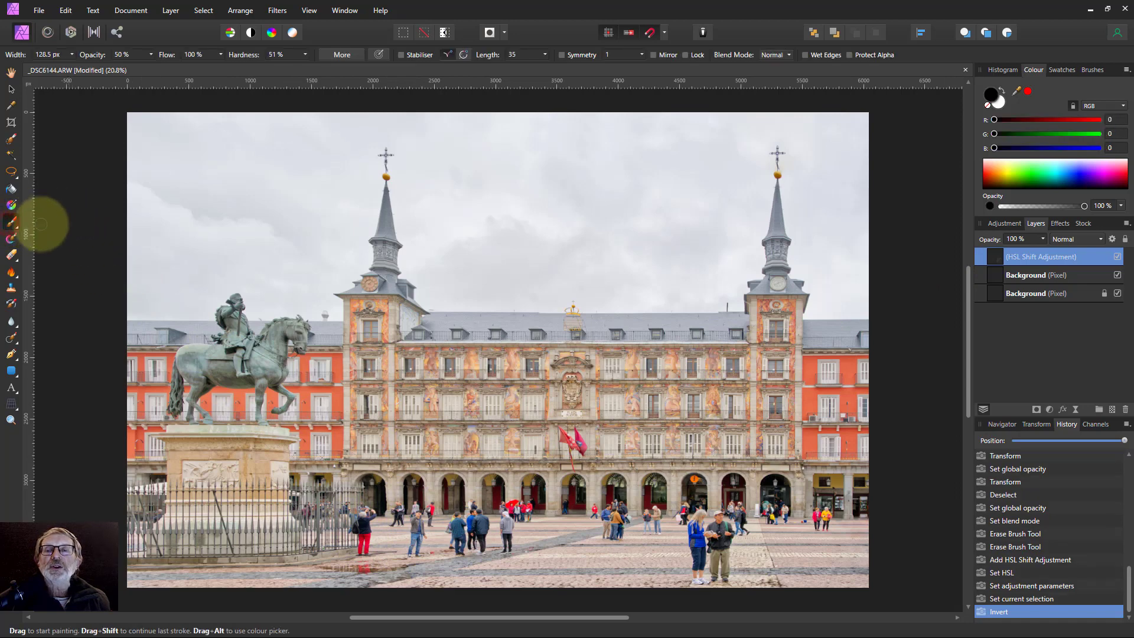
pyautogui.click(998, 102)
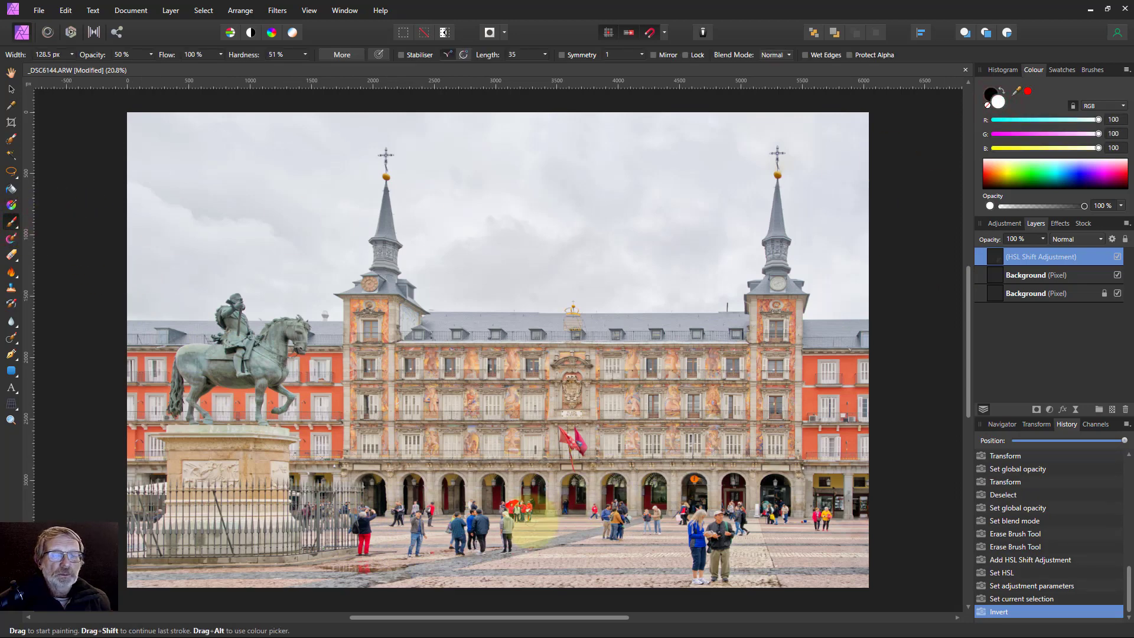
pyautogui.moveTo(378, 531)
pyautogui.mouseDown()
pyautogui.moveTo(371, 539)
pyautogui.moveTo(365, 559)
pyautogui.moveTo(370, 539)
pyautogui.moveTo(353, 542)
pyautogui.moveTo(368, 554)
pyautogui.moveTo(358, 585)
pyautogui.moveTo(342, 562)
pyautogui.moveTo(364, 573)
pyautogui.mouseUp()
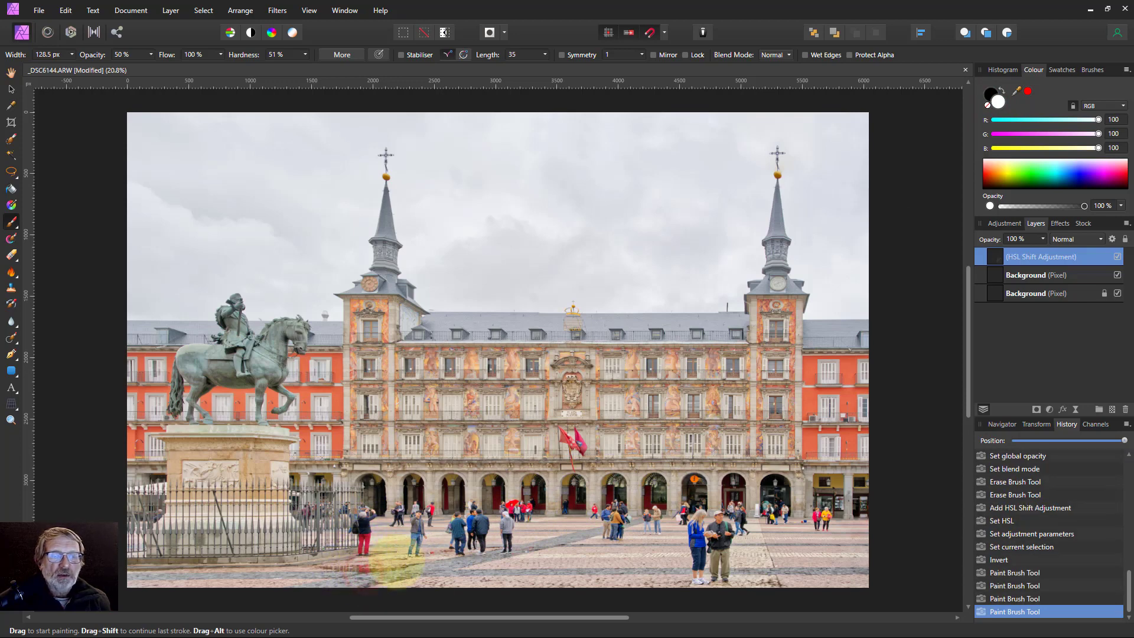
pyautogui.moveTo(425, 505)
pyautogui.mouseDown()
pyautogui.moveTo(523, 499)
pyautogui.moveTo(600, 519)
pyautogui.moveTo(694, 513)
pyautogui.mouseUp()
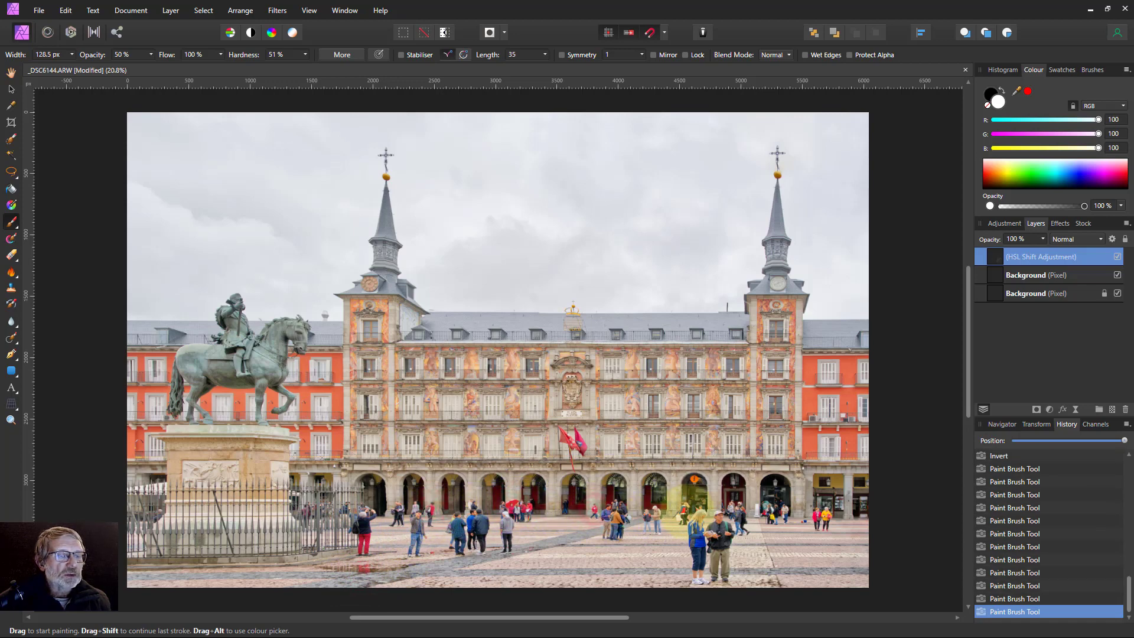
pyautogui.click(684, 514)
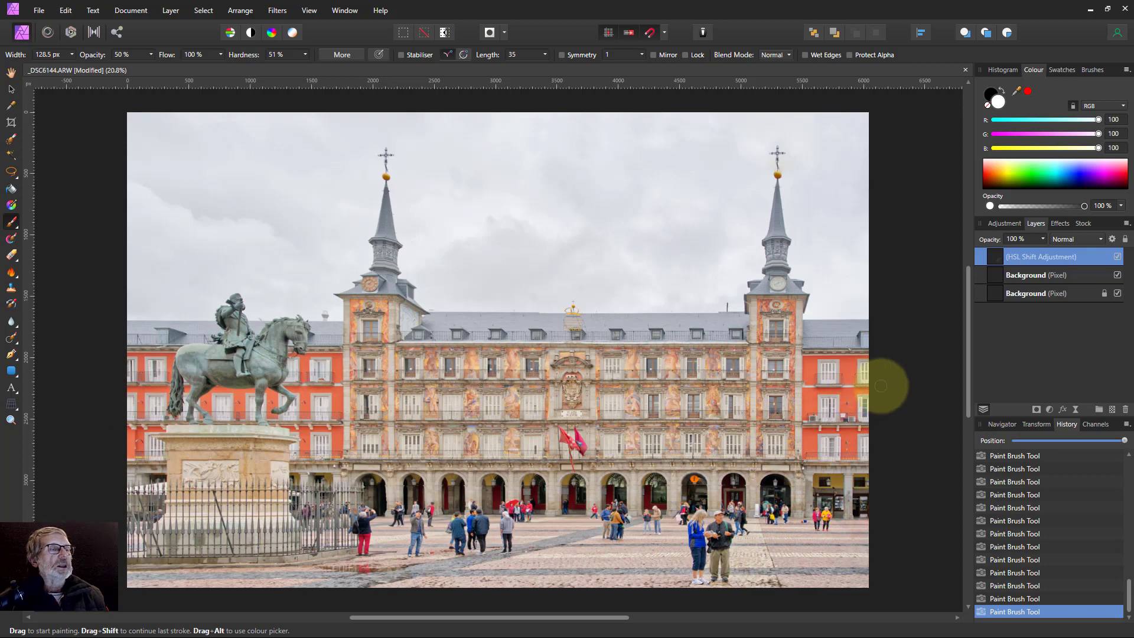
# Add a Curves adjustment layer and shape a gentle S-curve with nodes at X 0.651, Y 0.676 and X 0.323, Y 0.261
pyautogui.click(1049, 409)
pyautogui.click(1031, 254)
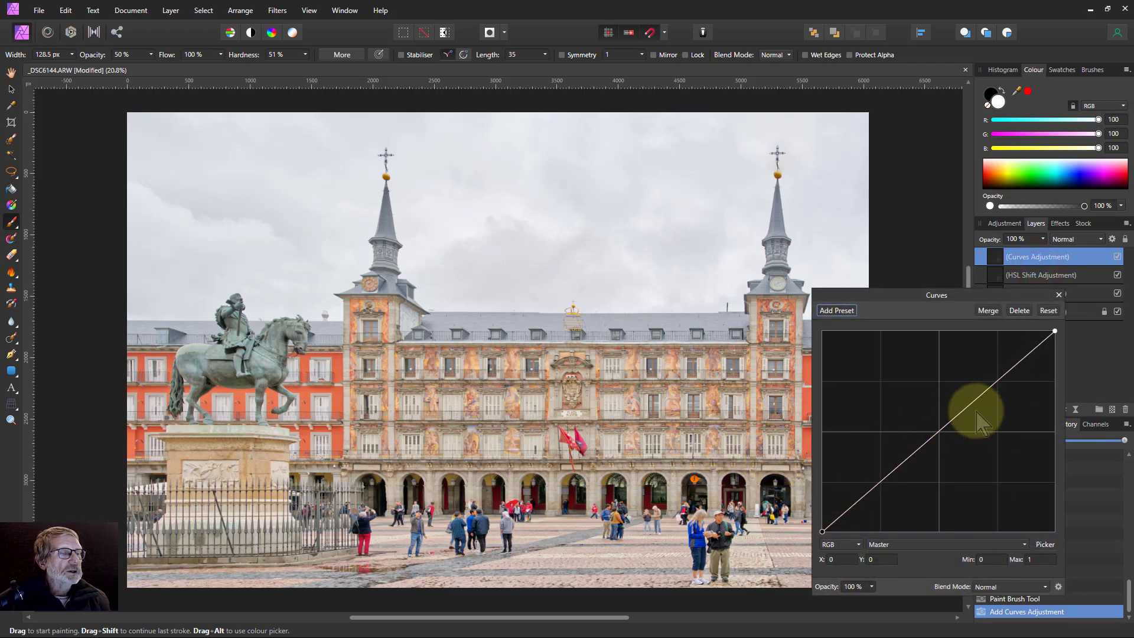
pyautogui.click(976, 397)
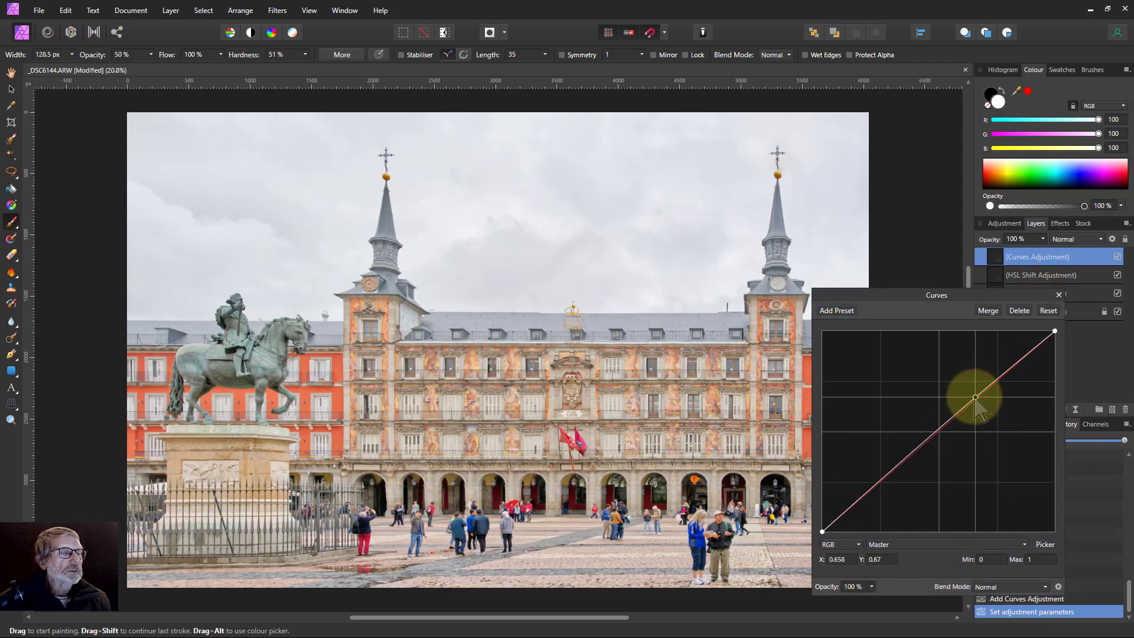
pyautogui.moveTo(975, 397); pyautogui.dragTo(973, 395)
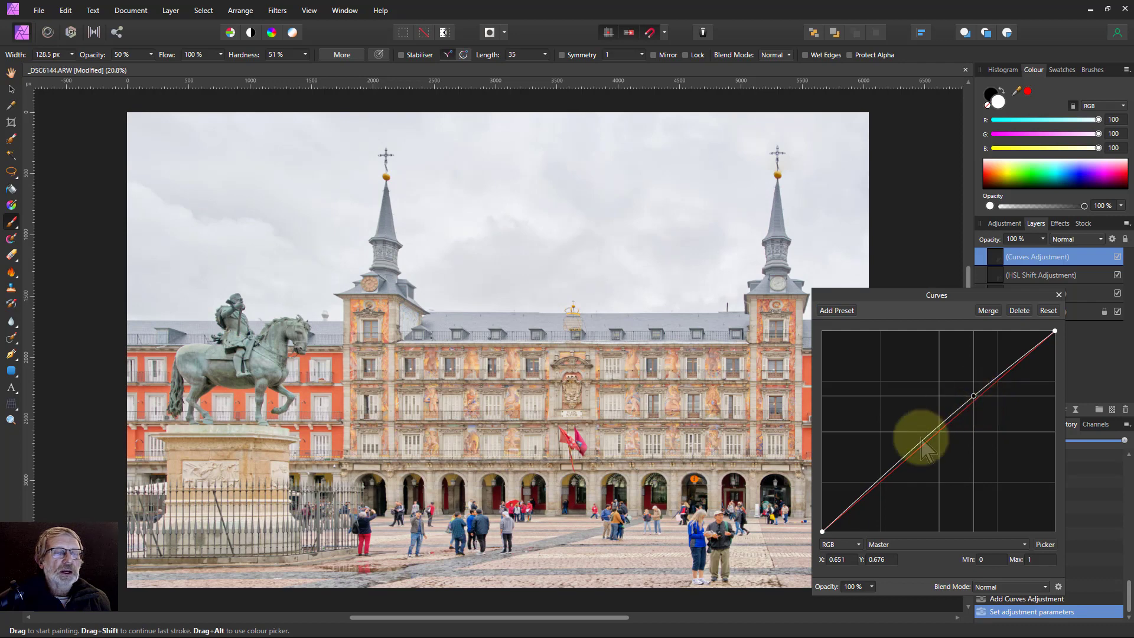
pyautogui.moveTo(893, 470); pyautogui.dragTo(897, 479)
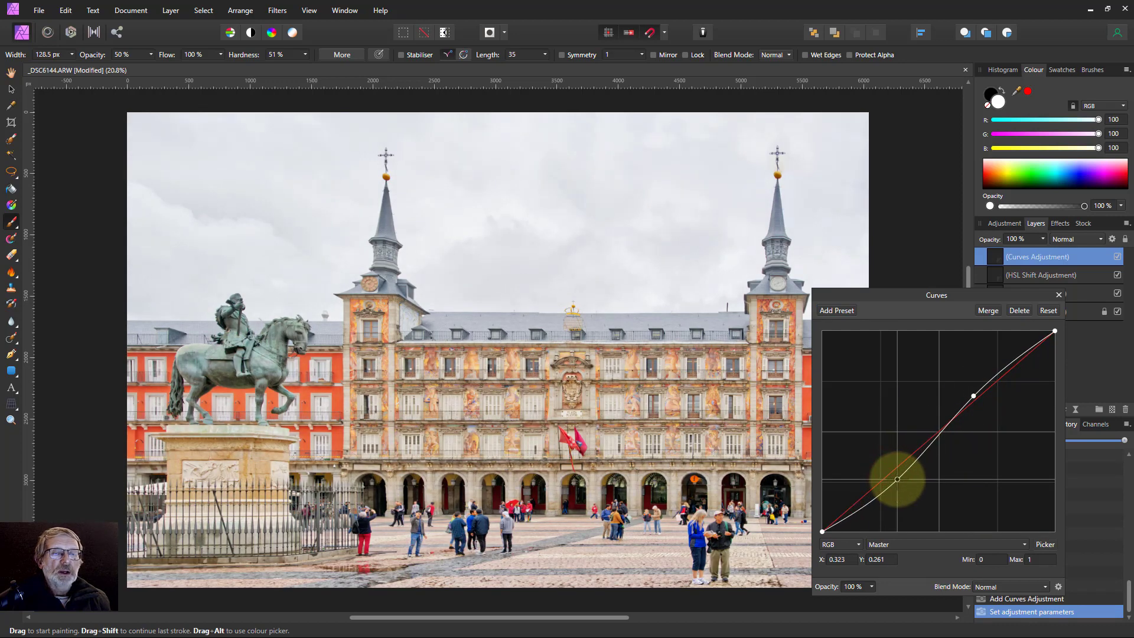
# Delete the curve's upper node, move the remaining one to X 0.546, Y 0.461, and close the Curves settings
pyautogui.click(973, 396)
pyautogui.press('Delete')
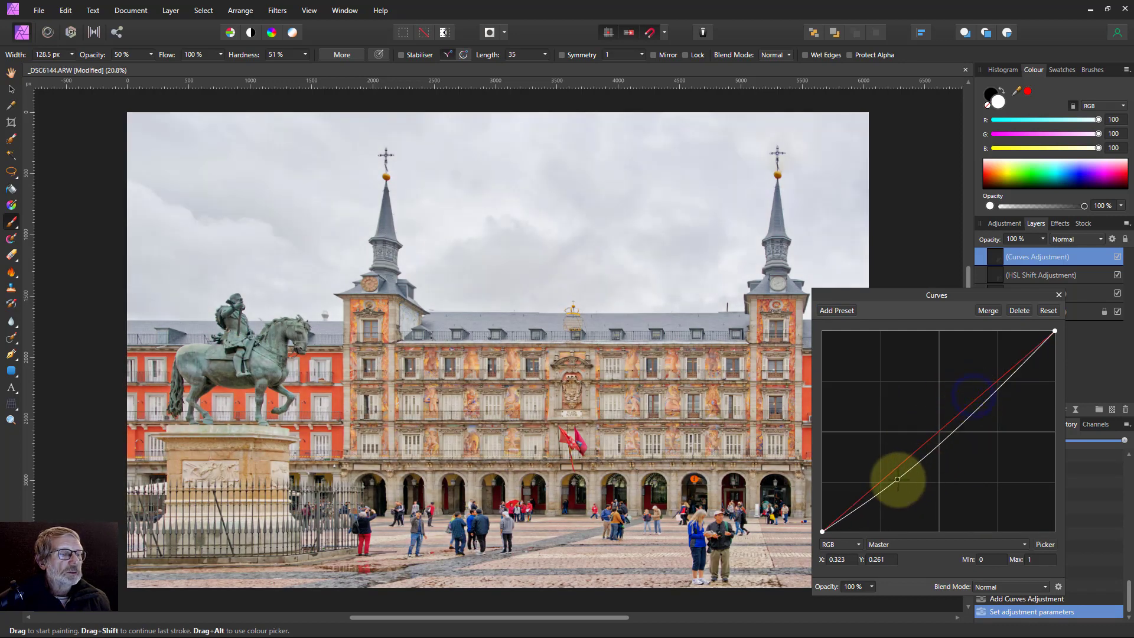
pyautogui.moveTo(897, 479); pyautogui.dragTo(948, 437)
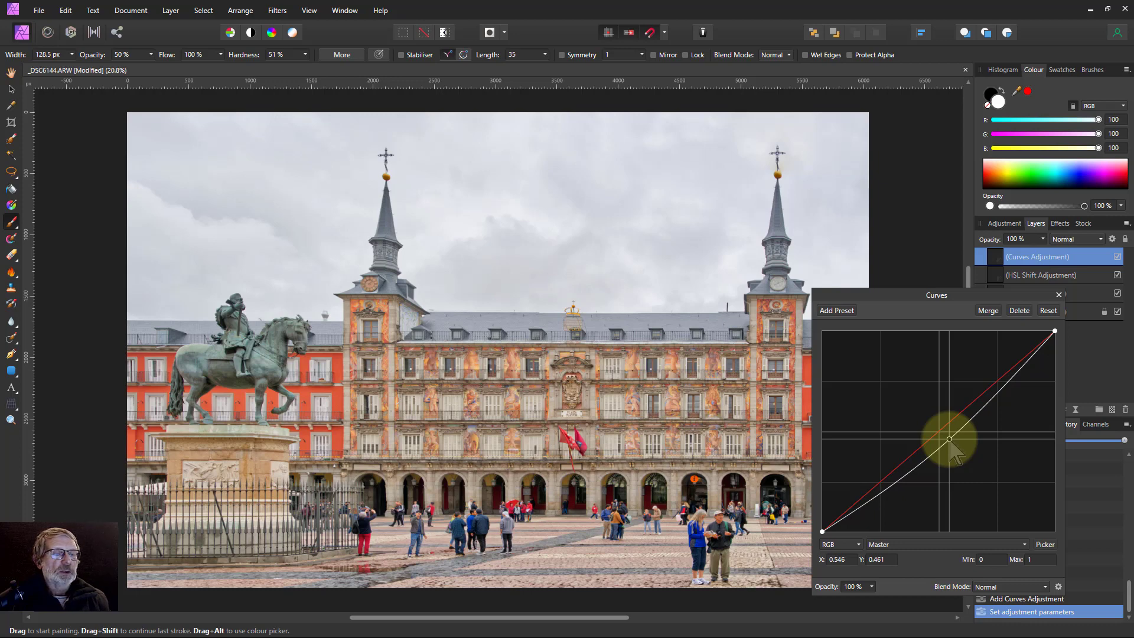
pyautogui.moveTo(949, 439); pyautogui.dragTo(949, 439)
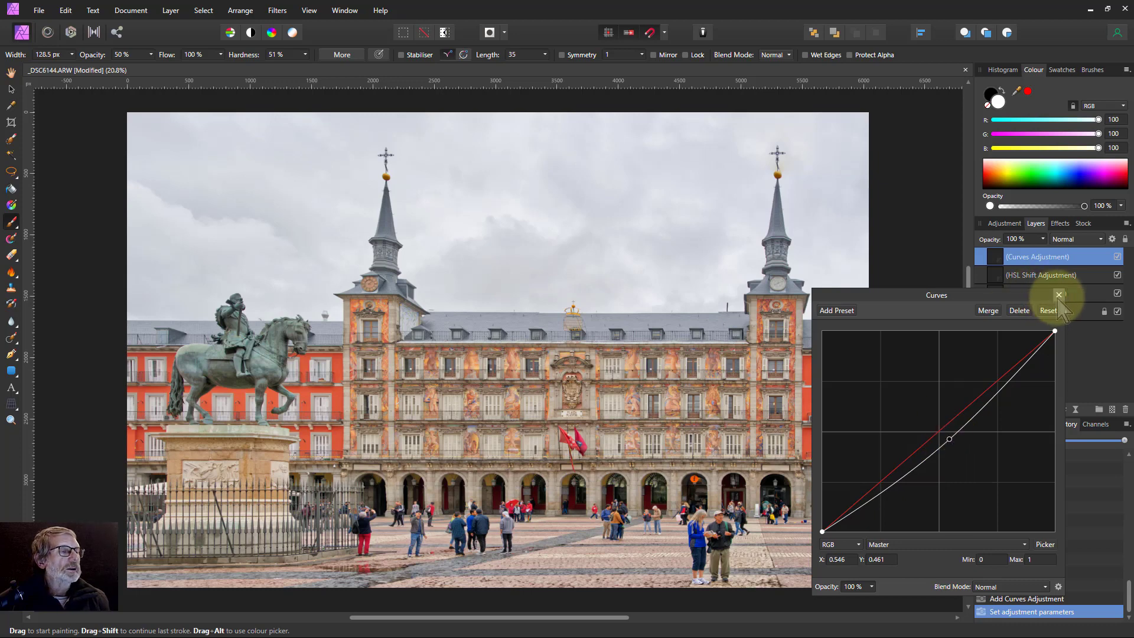
pyautogui.click(1058, 295)
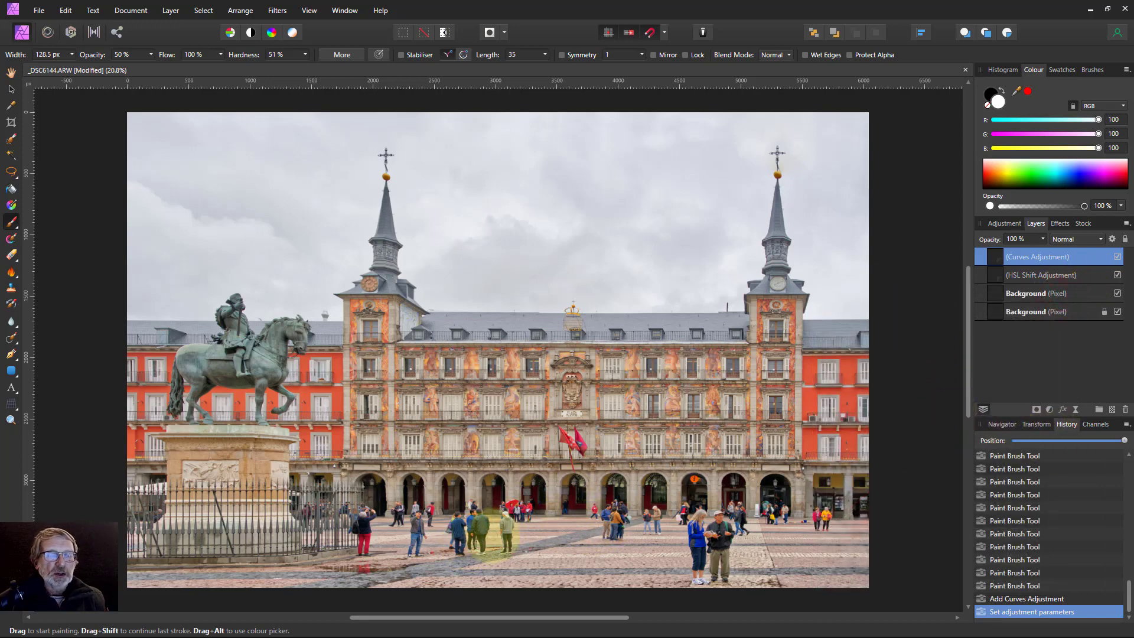
# Add a live High Pass filter above the Curves adjustment, with Monochrome enabled and the Linear Light blend mode
pyautogui.scroll(10, 493, 535)
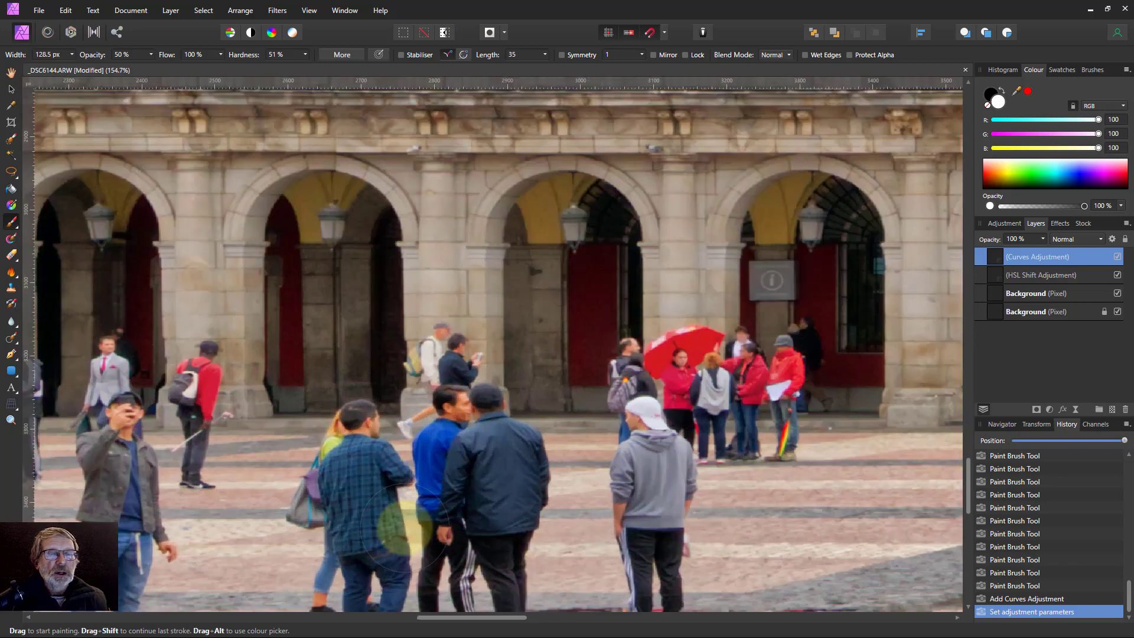
pyautogui.scroll(2, 406, 528)
pyautogui.scroll(-3, 384, 506)
pyautogui.scroll(1, 300, 397)
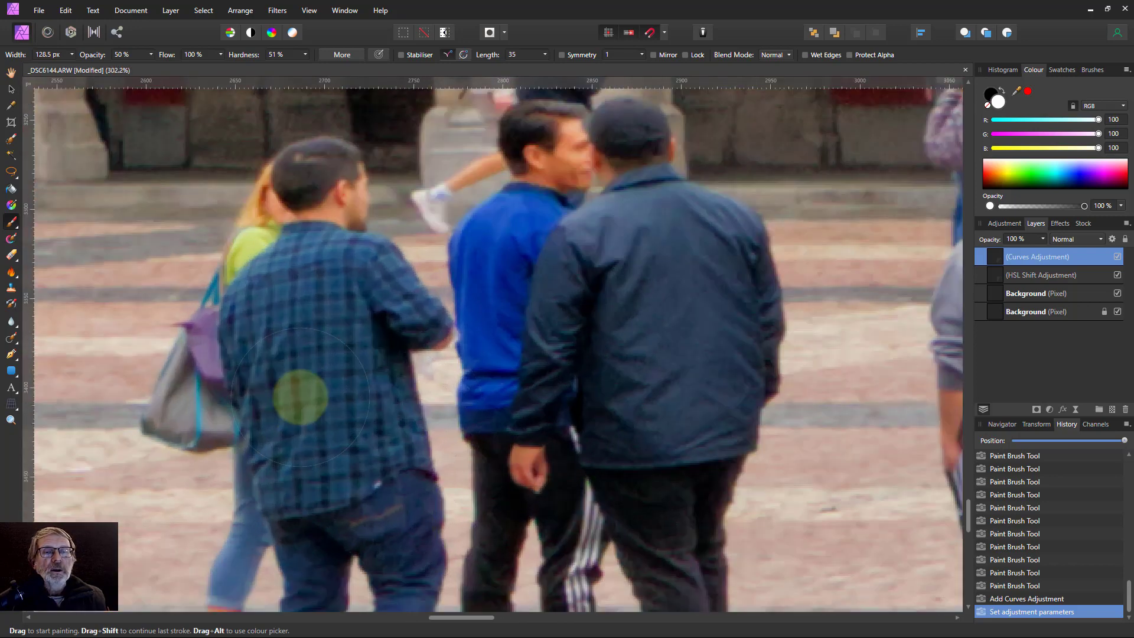
pyautogui.scroll(1, 407, 397)
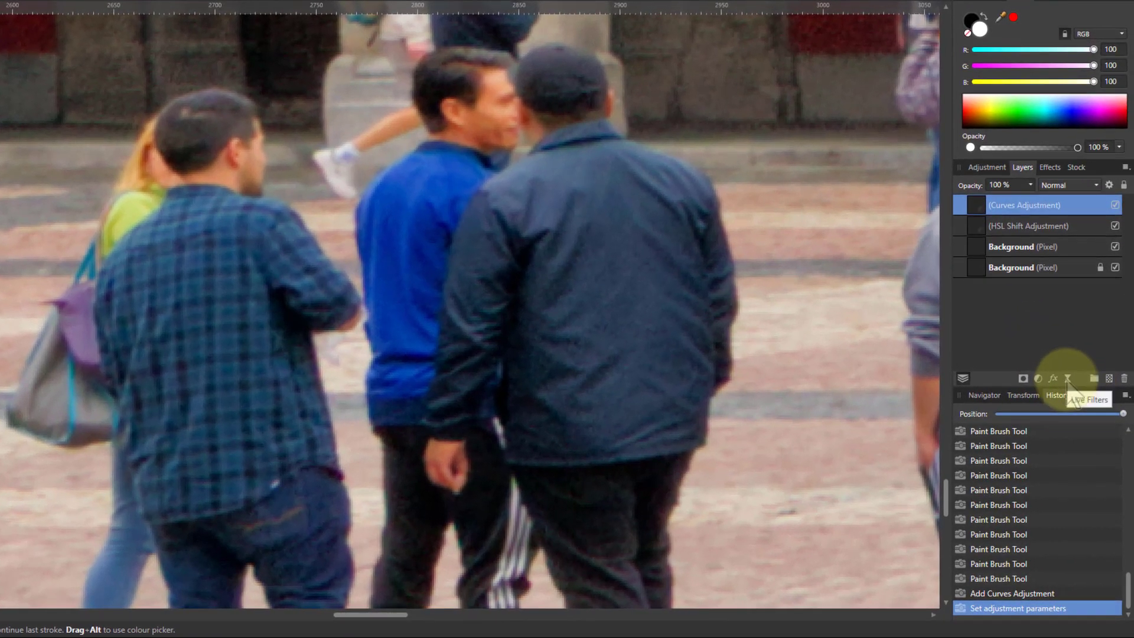
pyautogui.click(1067, 378)
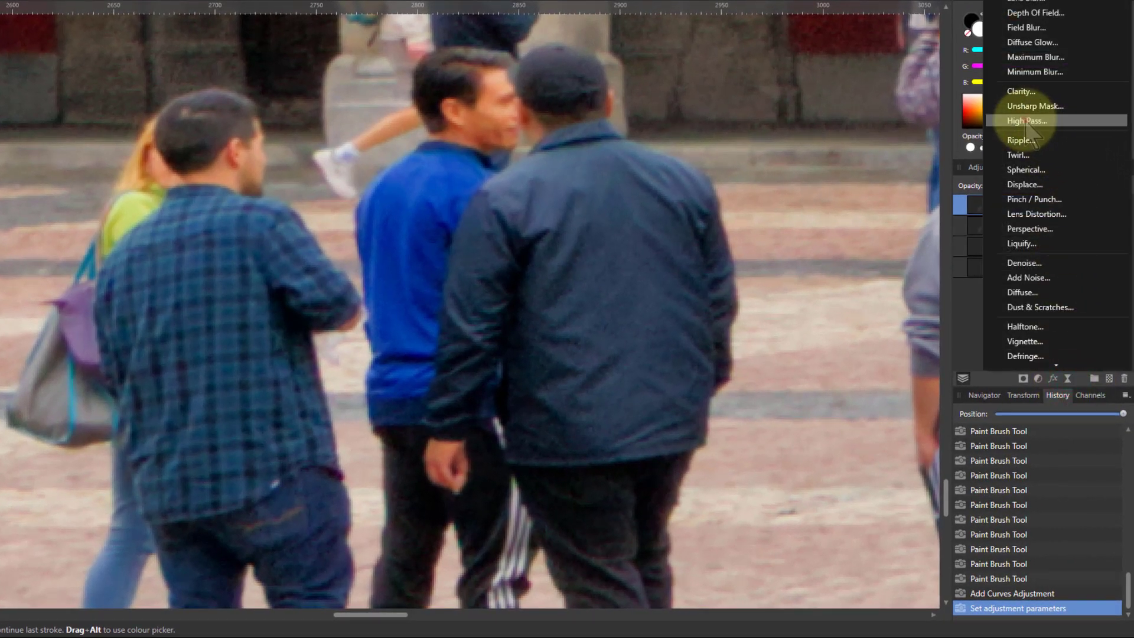
pyautogui.click(1060, 113)
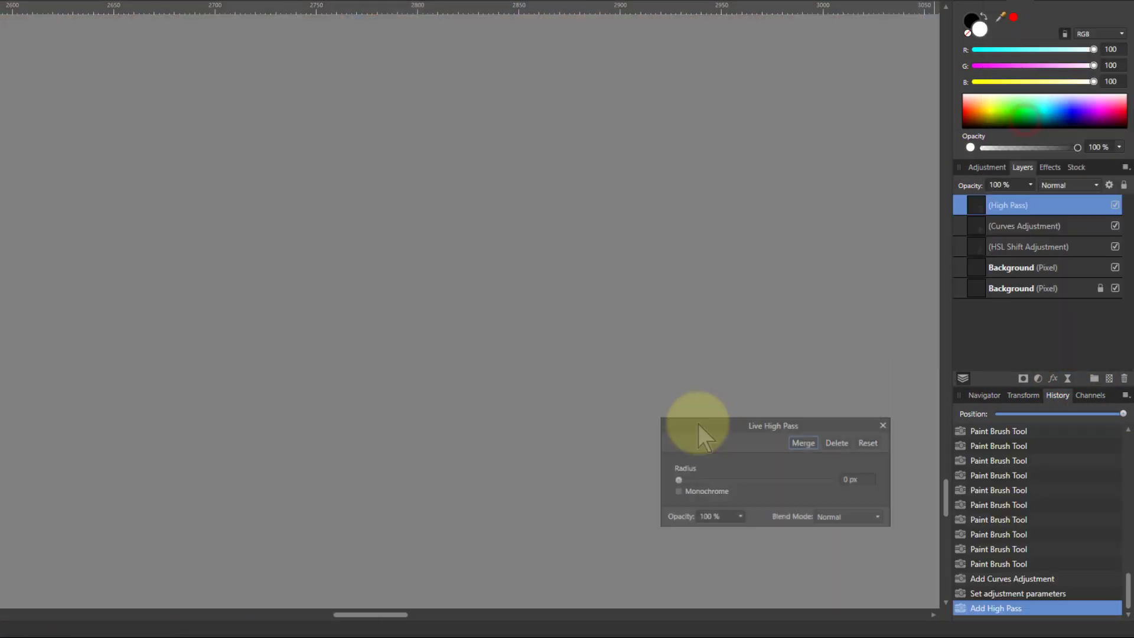
pyautogui.click(676, 491)
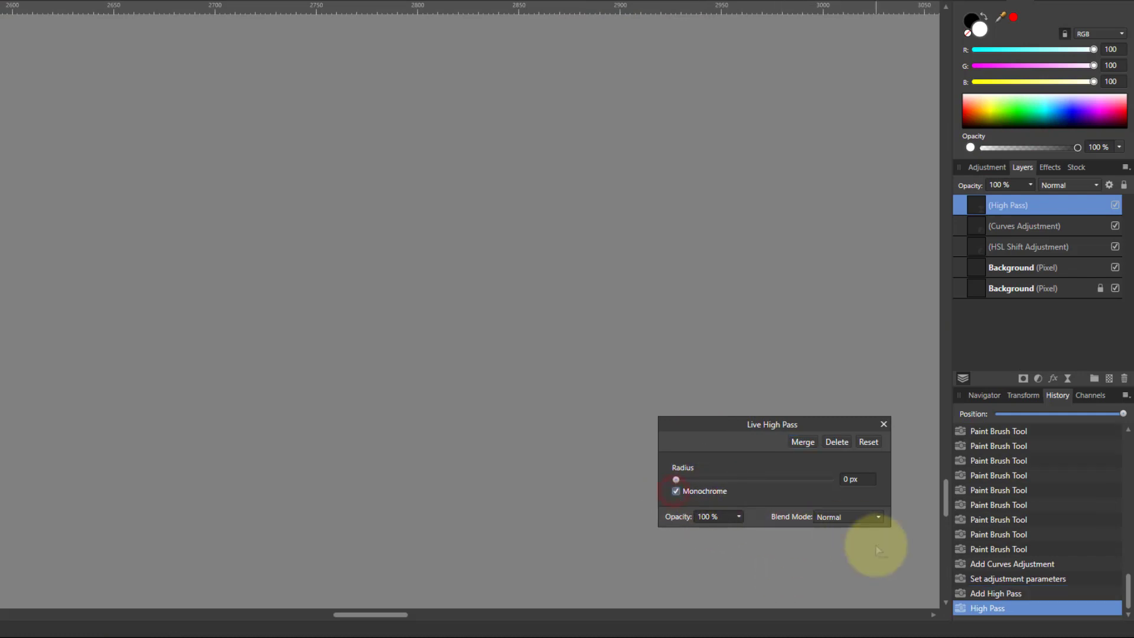
pyautogui.click(839, 517)
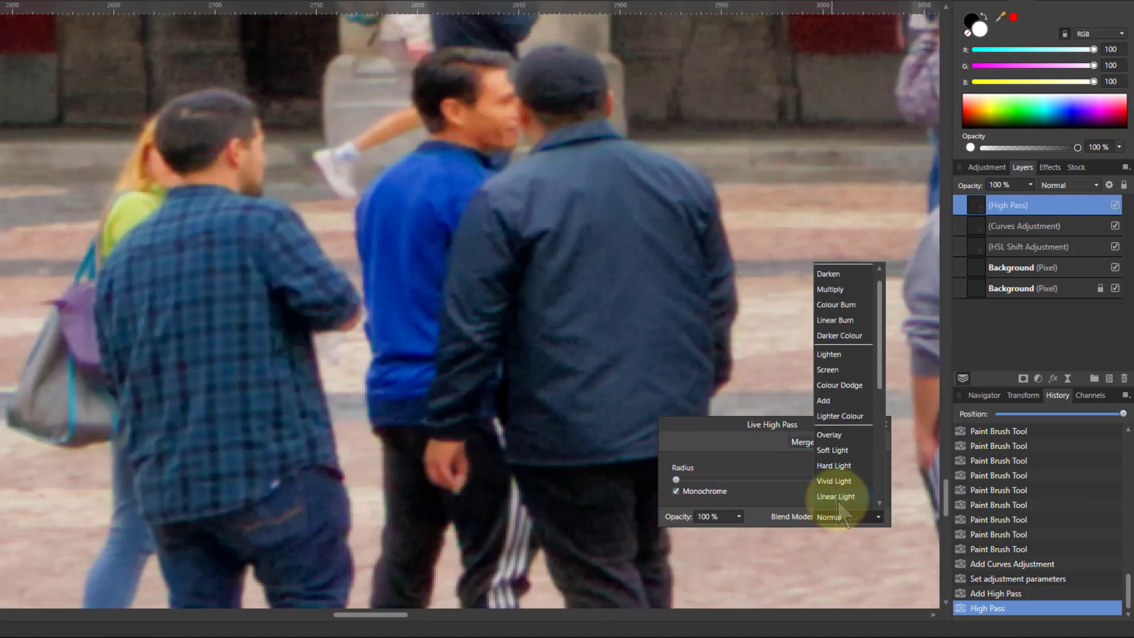
pyautogui.click(834, 498)
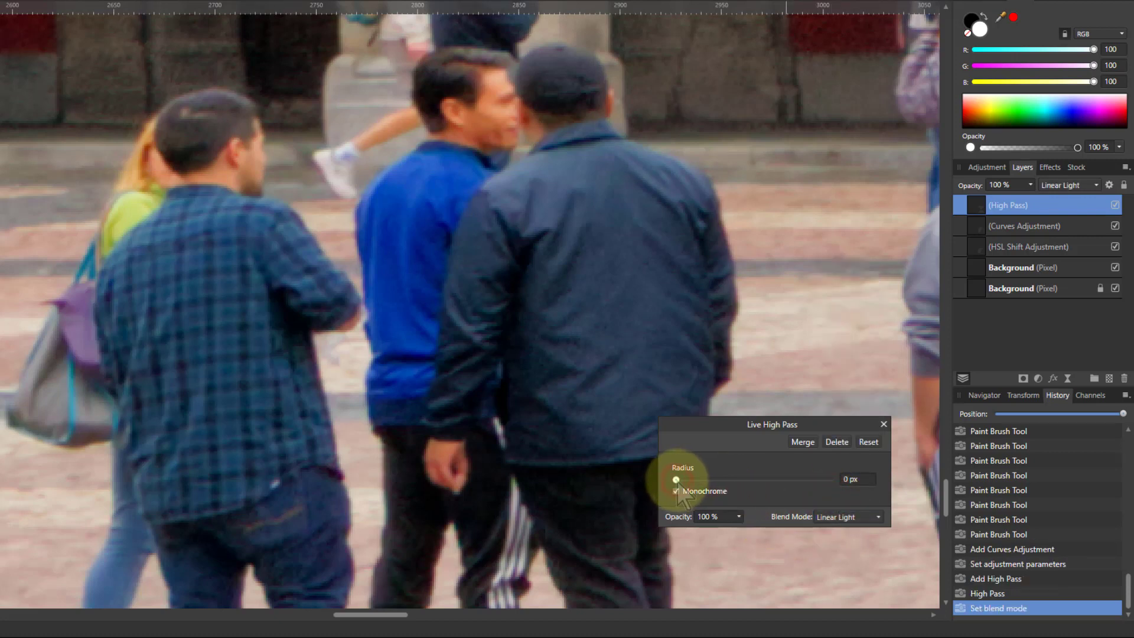
# Set the High Pass radius to 0.8 px and compare the image with the filter hidden and shown
pyautogui.moveTo(676, 480); pyautogui.dragTo(694, 481)
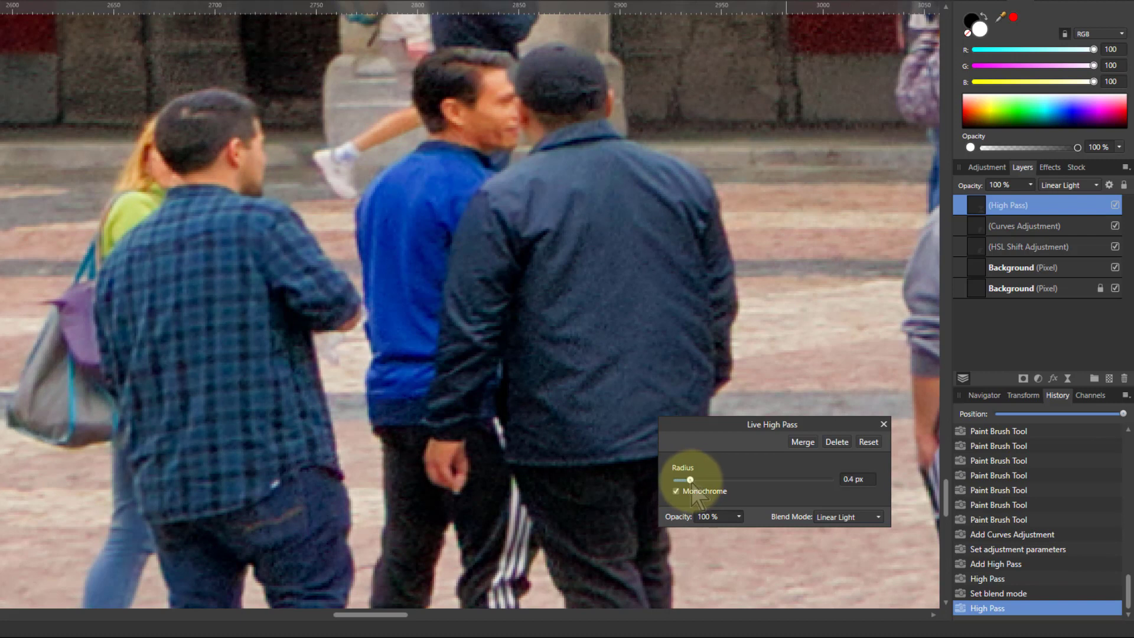
pyautogui.moveTo(697, 493); pyautogui.dragTo(703, 496)
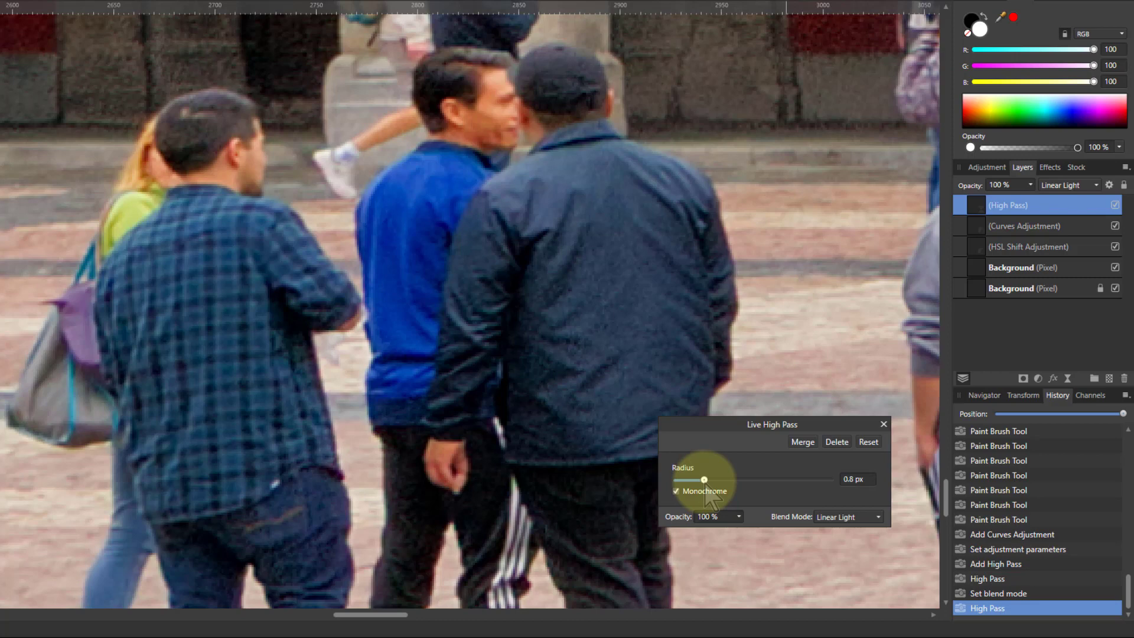
pyautogui.click(1114, 205)
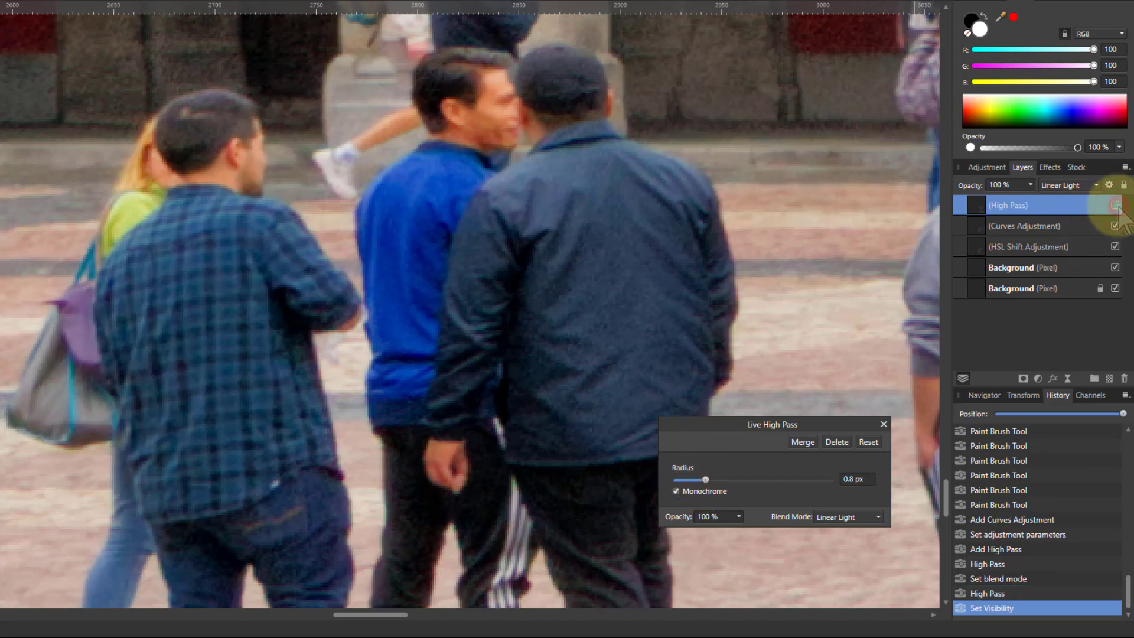
pyautogui.click(1115, 207)
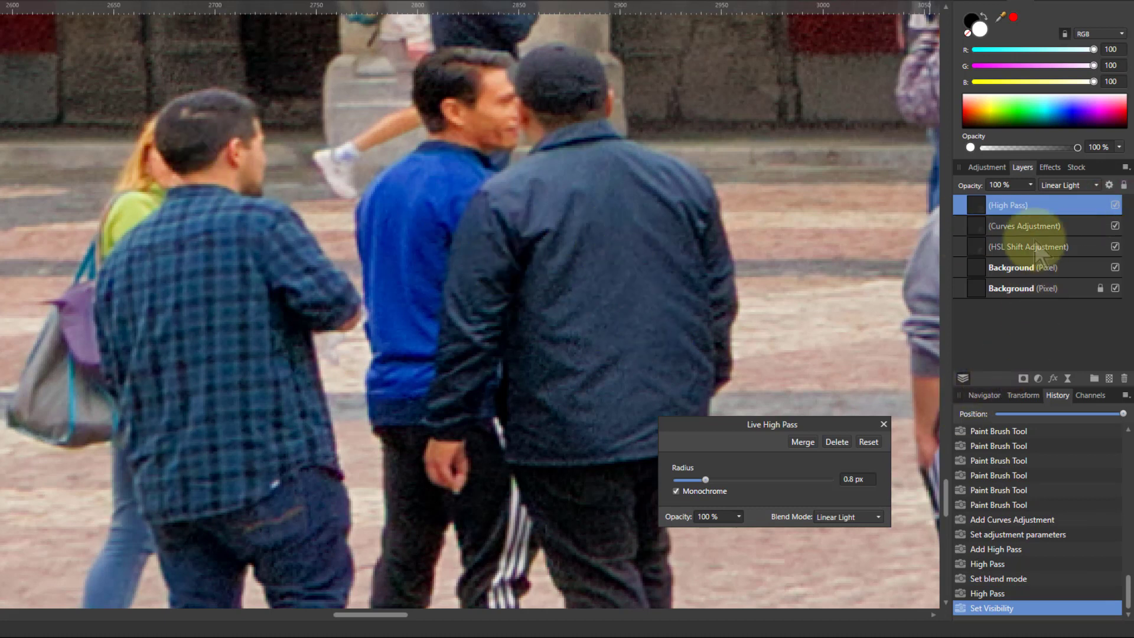
# Add a live Denoise filter directly above the Curves adjustment with Luminance at 22 %, and toggle the High Pass layer to compare
pyautogui.moveTo(1025, 228); pyautogui.dragTo(975, 240)
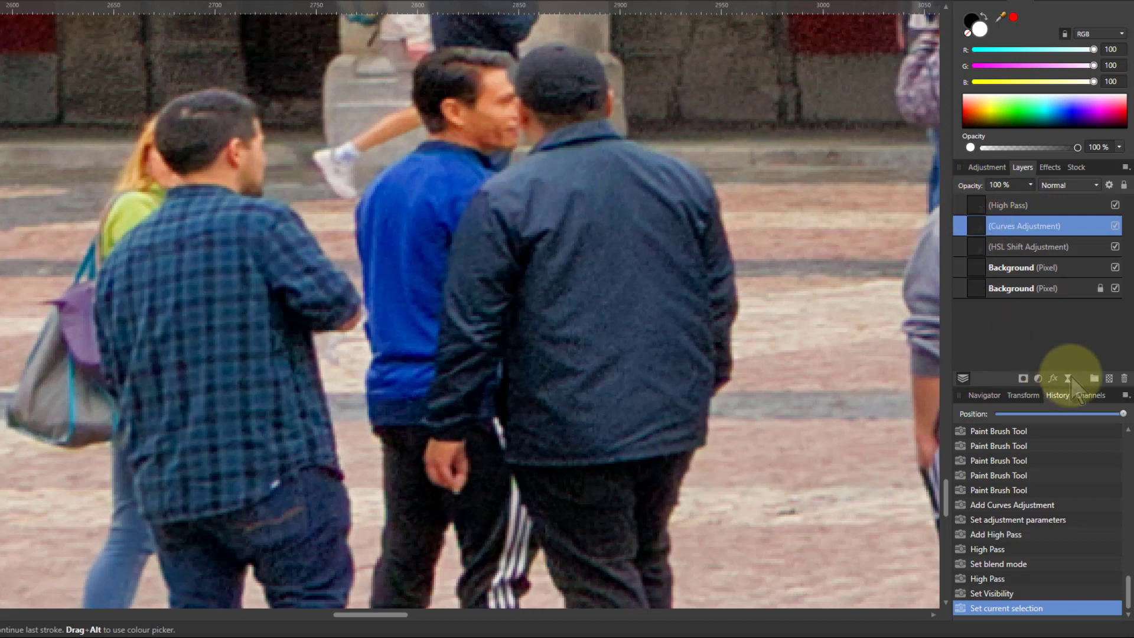
pyautogui.click(1068, 379)
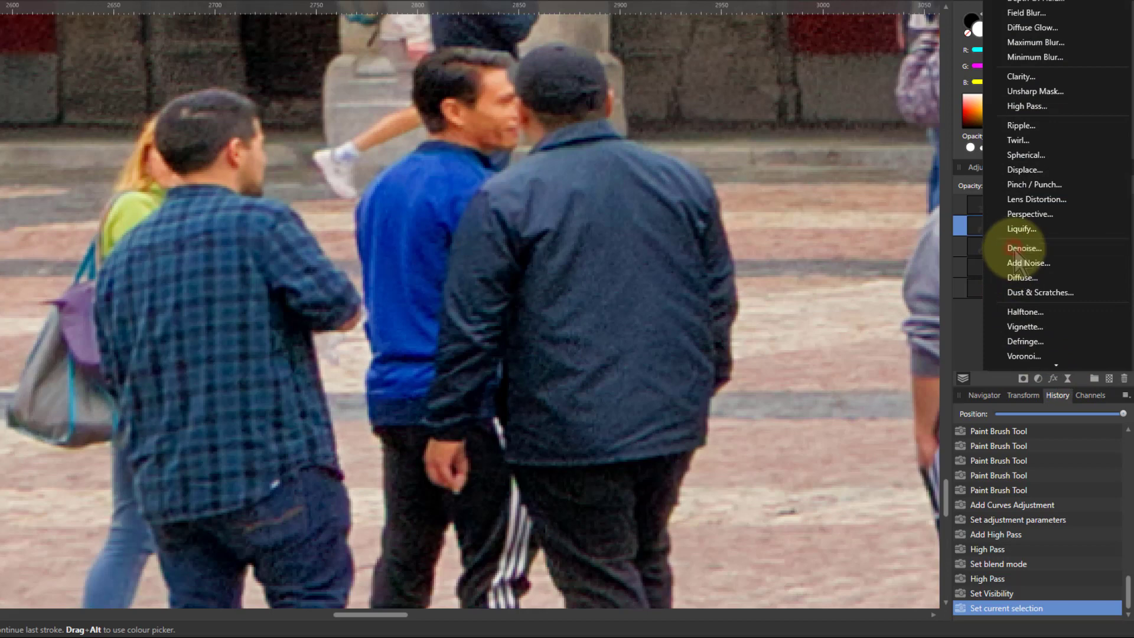
pyautogui.click(1017, 248)
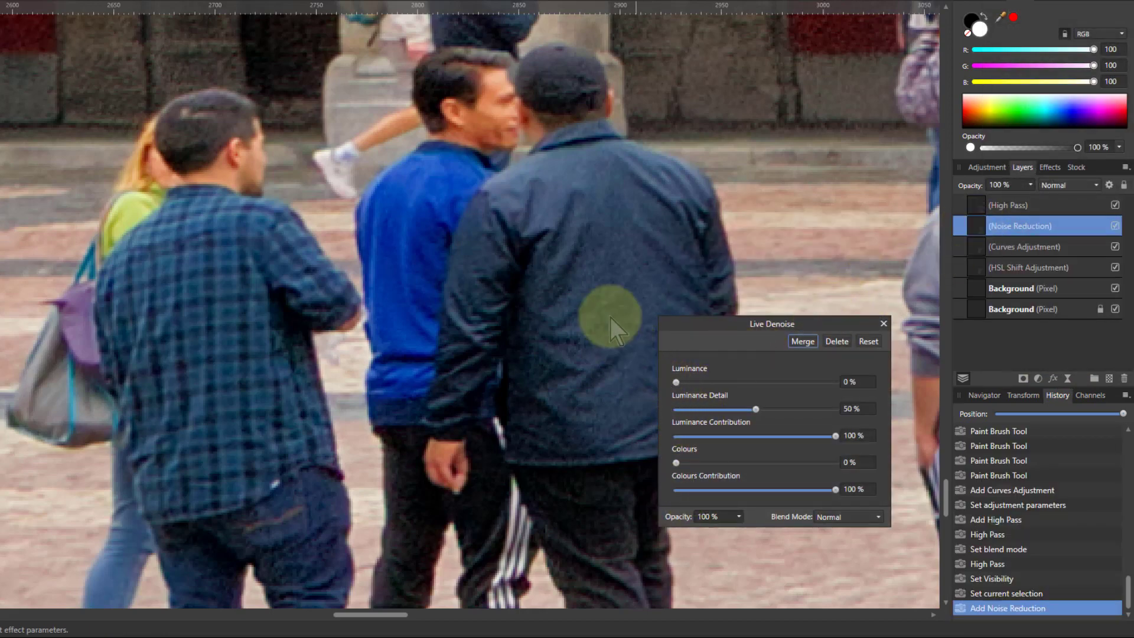
pyautogui.moveTo(677, 384); pyautogui.dragTo(707, 403)
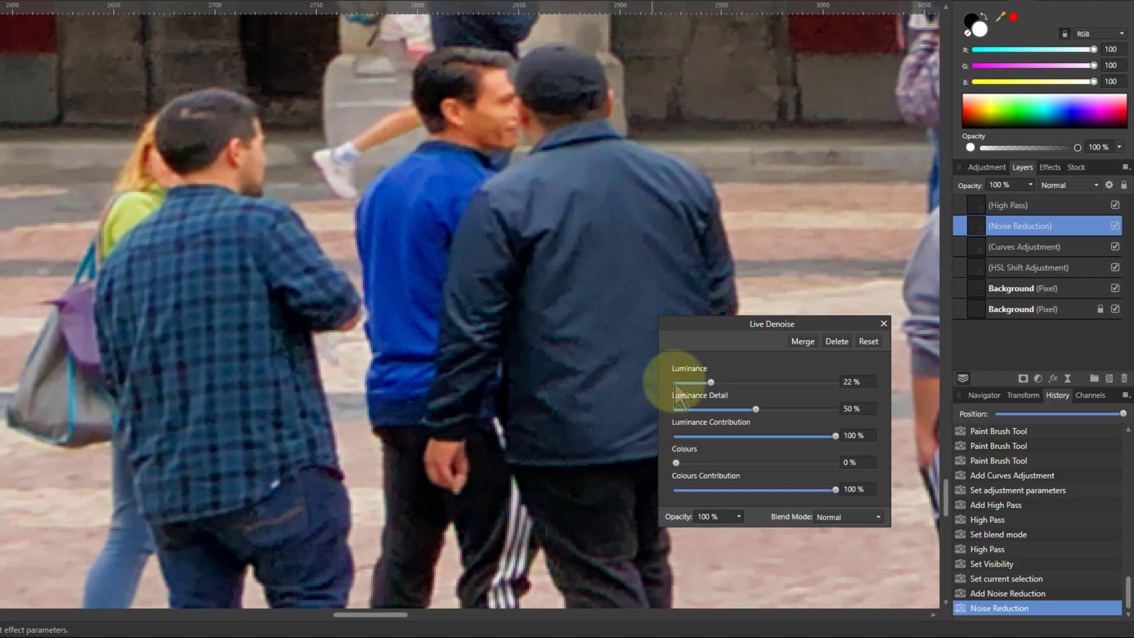
pyautogui.click(884, 323)
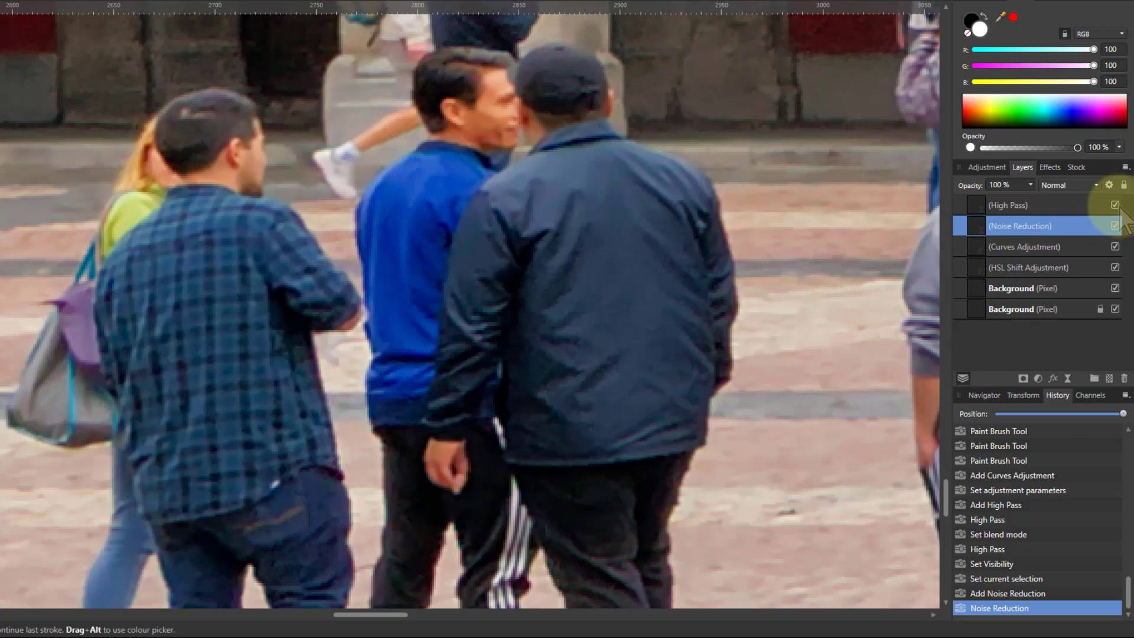
pyautogui.click(1115, 207)
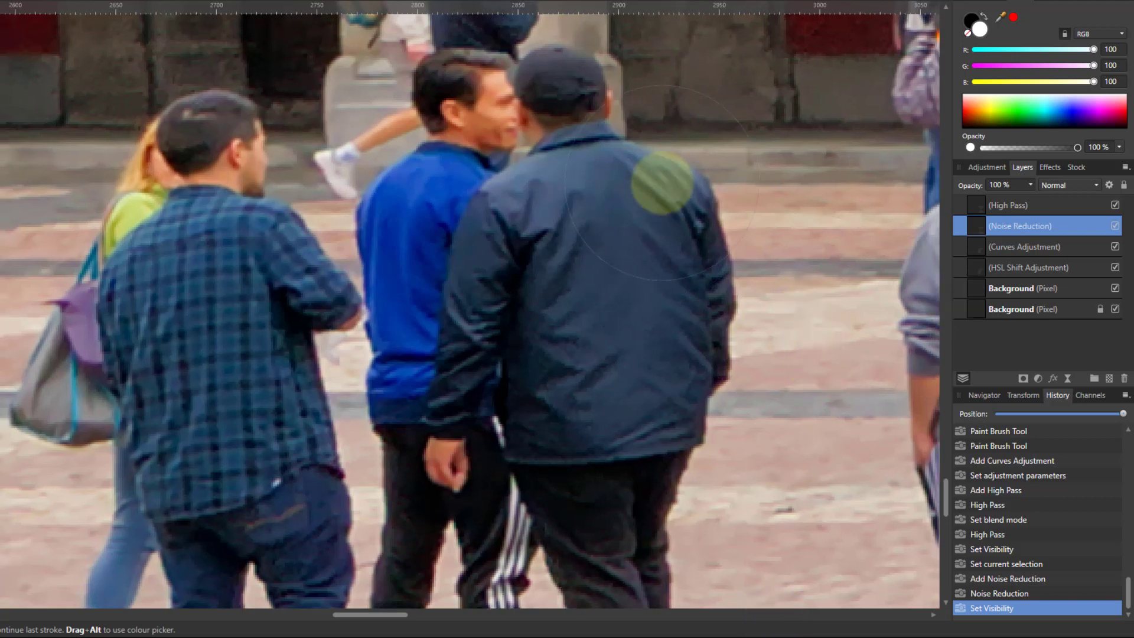
# Compare the whole edited photo with its starting state by running the edit history back to the beginning and forward to the end
pyautogui.click(986, 294)
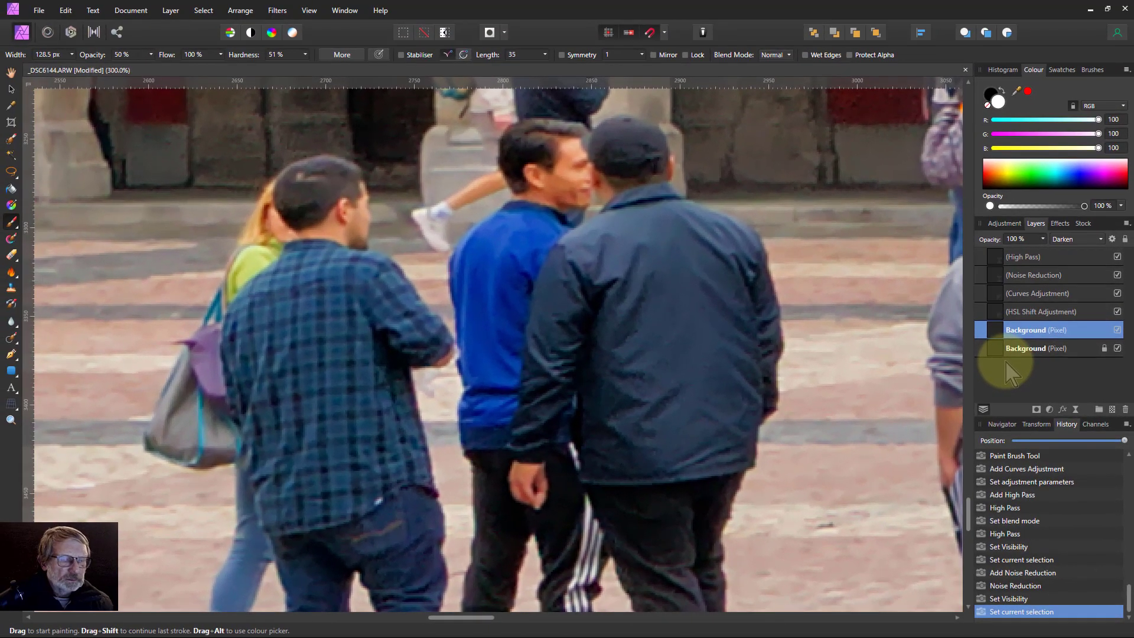
pyautogui.hotkey('ctrl', '0')
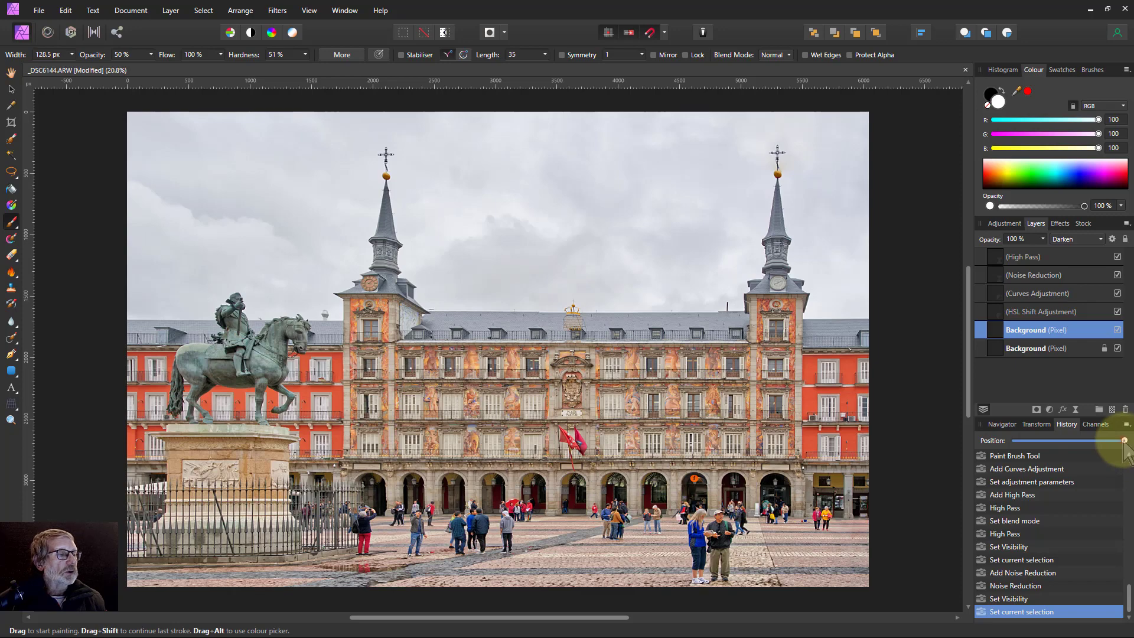
pyautogui.moveTo(1123, 440); pyautogui.dragTo(903, 451)
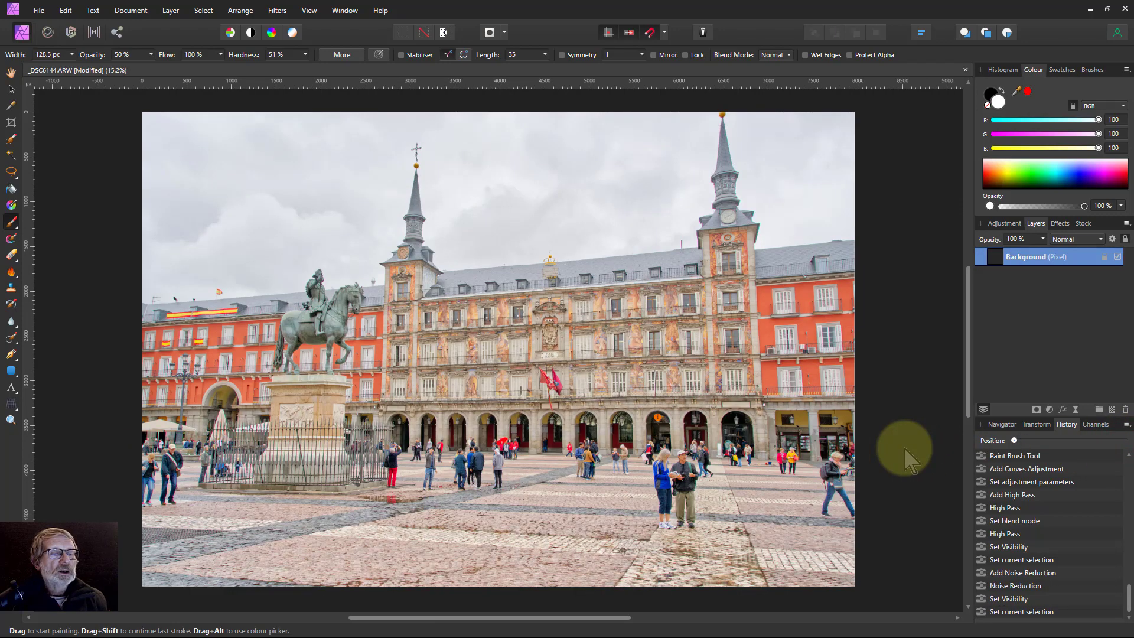
pyautogui.moveTo(1014, 440); pyautogui.dragTo(1122, 442)
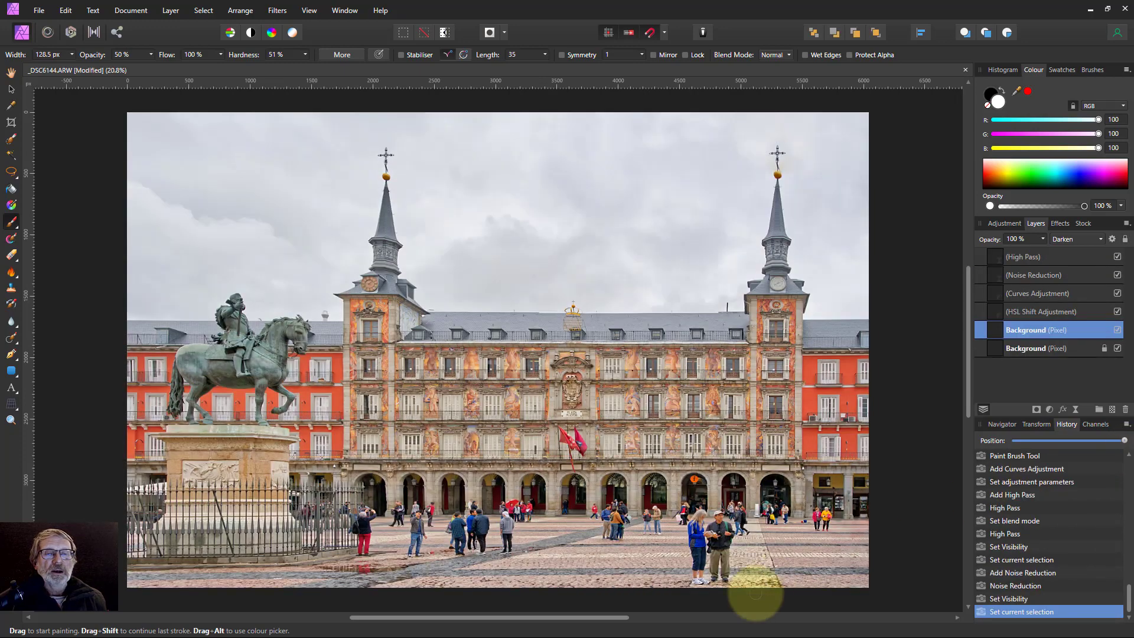